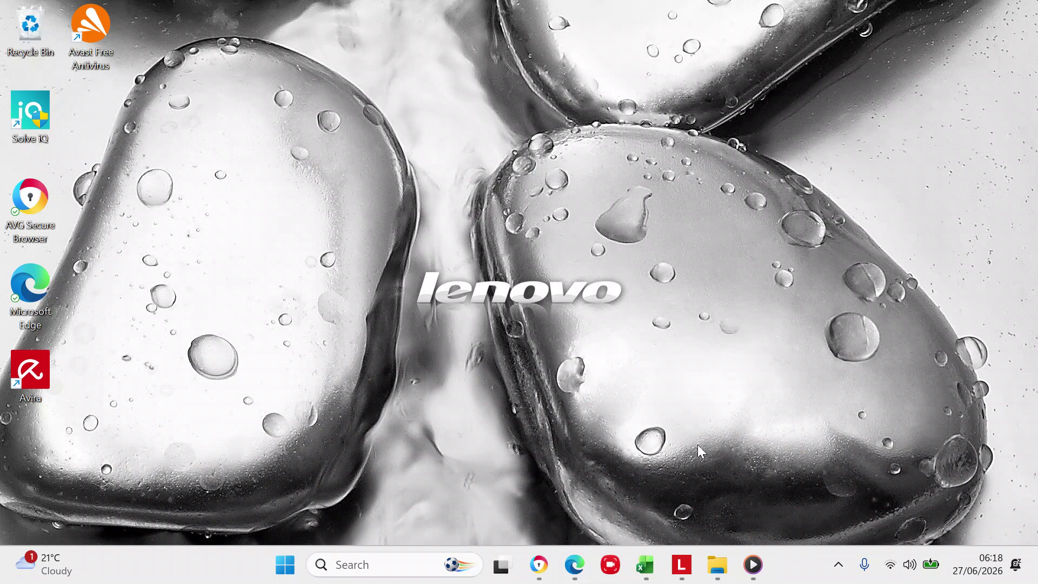
Step: Switch to the beginner course workbook open in Excel
{"action": "left_click", "coordinate": [651, 566]}
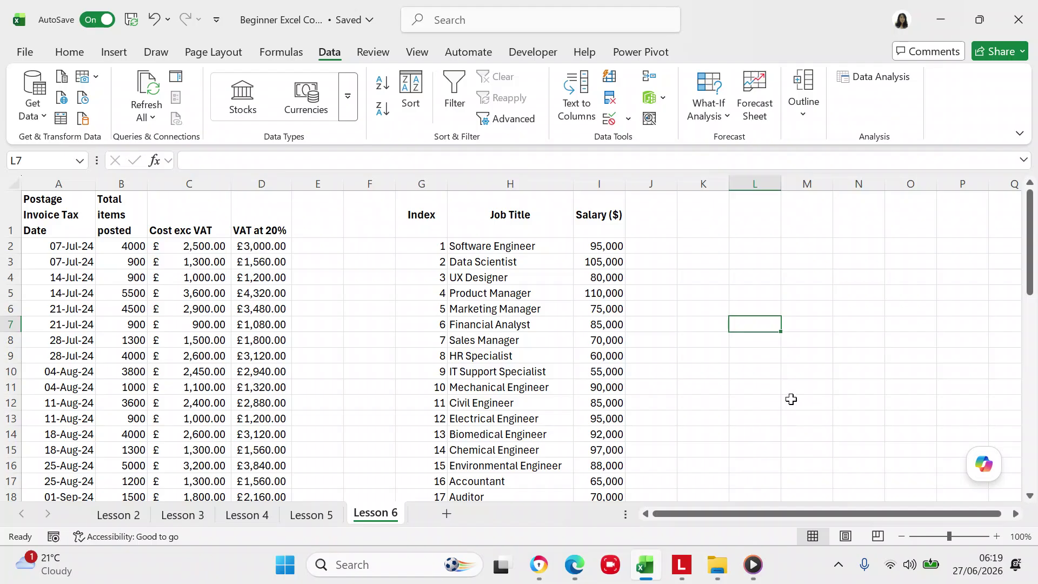
Step: Add a blank worksheet after Lesson 6 and delete it from the workbook
{"action": "left_click", "coordinate": [447, 514]}
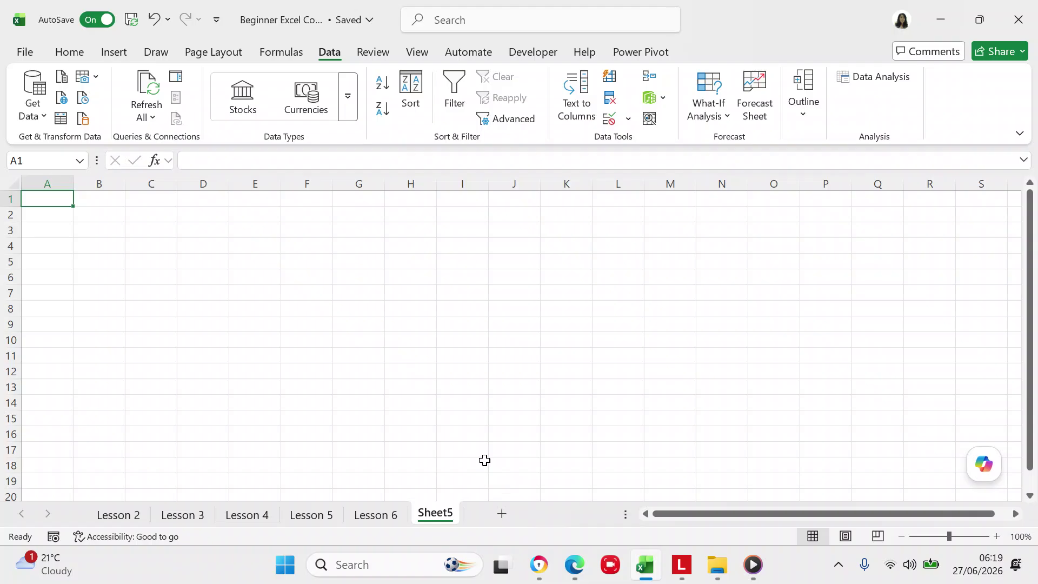
{"action": "left_click", "coordinate": [444, 512]}
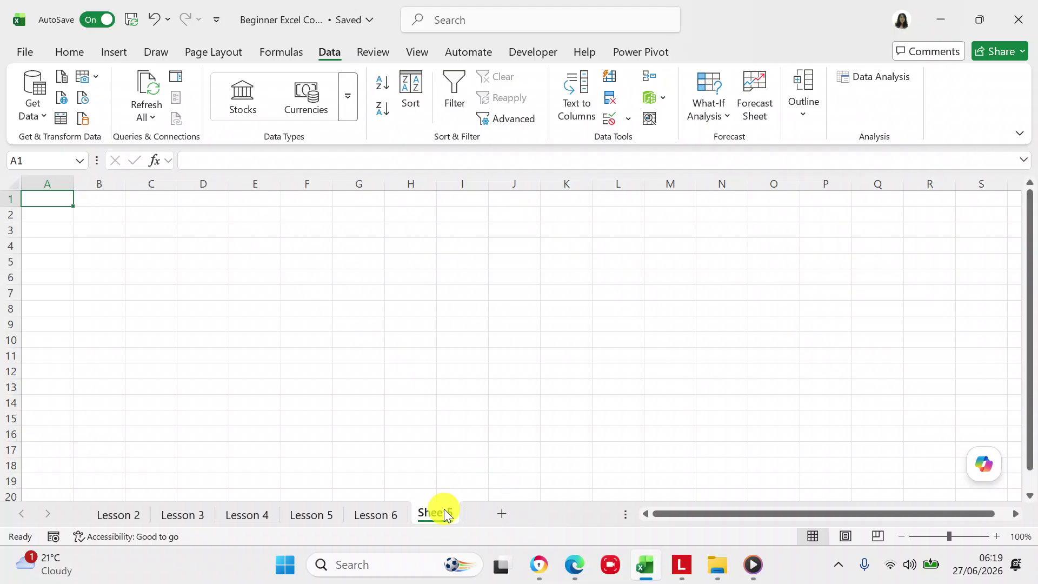
{"action": "right_click", "coordinate": [444, 513]}
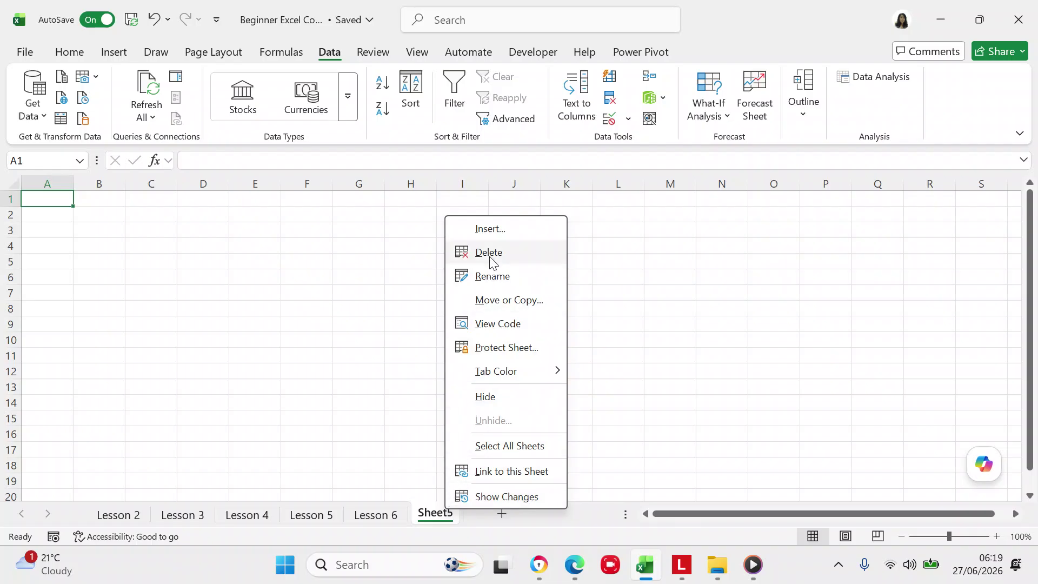
{"action": "left_click", "coordinate": [422, 419]}
{"action": "right_click", "coordinate": [432, 515]}
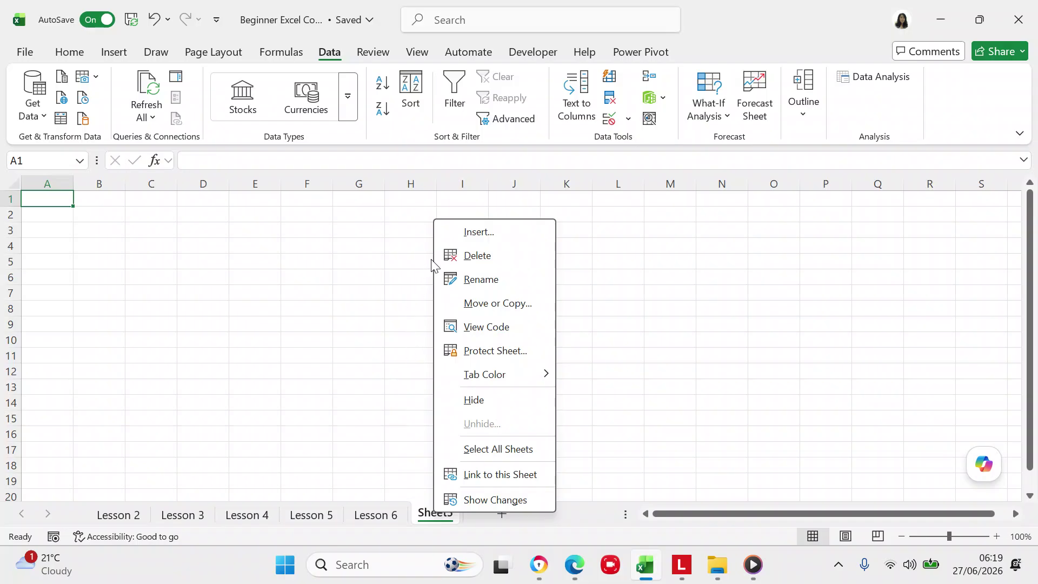
{"action": "left_click", "coordinate": [476, 256]}
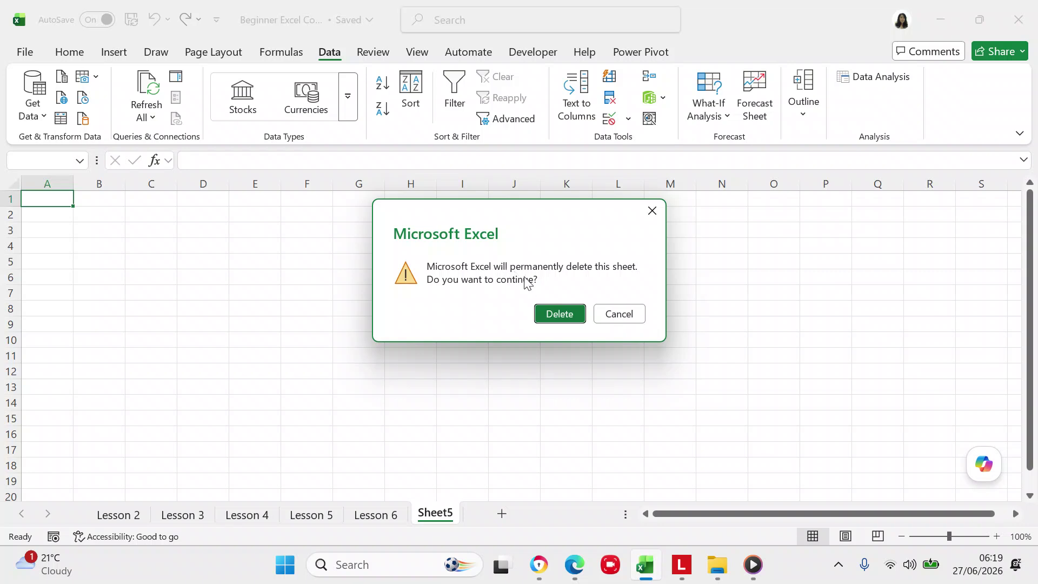
{"action": "left_click", "coordinate": [552, 312]}
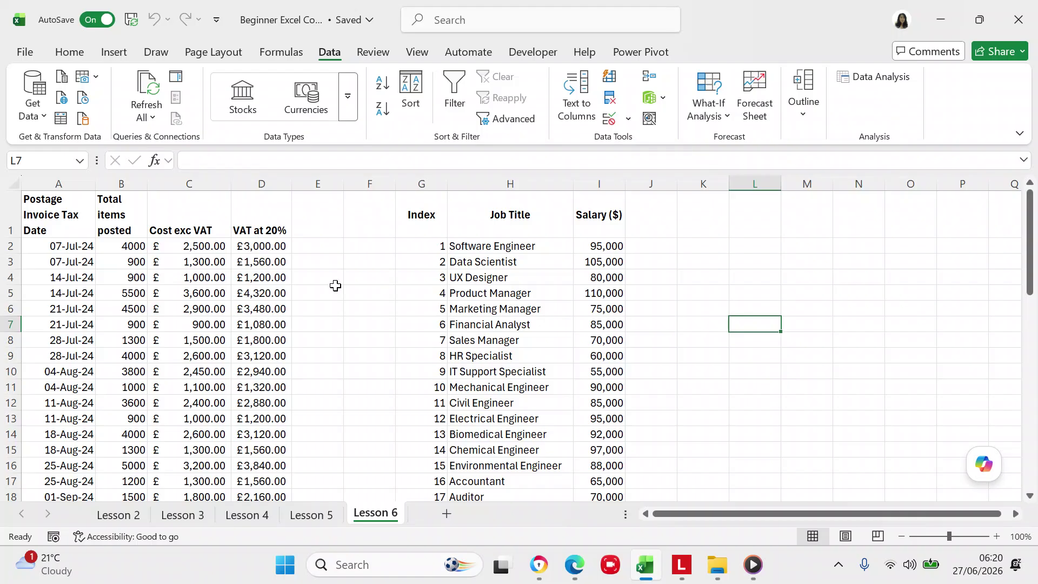
Step: Change the heading in cell D1 to "Cost plus VAT at 20%"
{"action": "left_click", "coordinate": [276, 232]}
{"action": "left_click", "coordinate": [186, 160]}
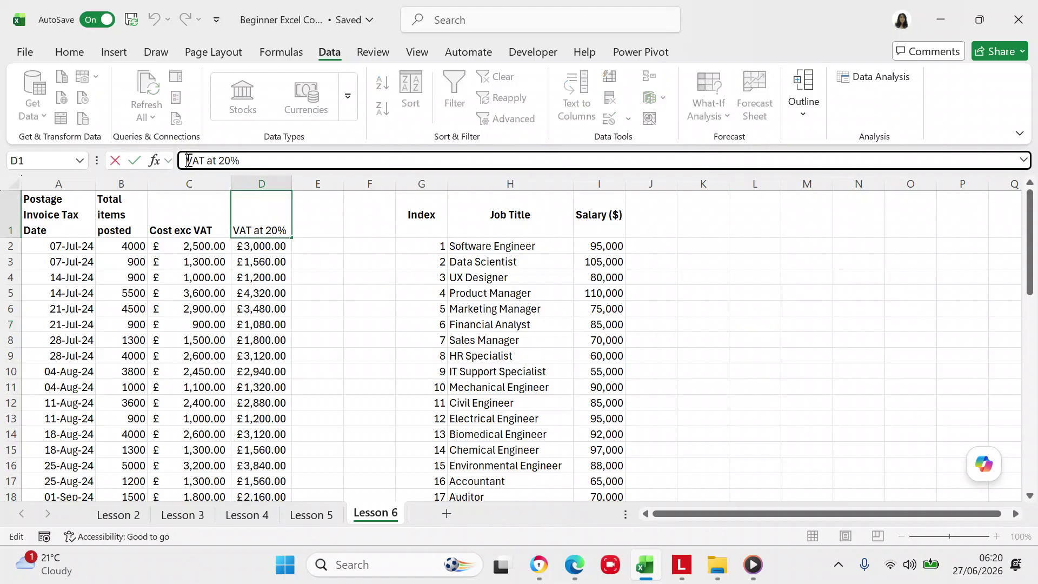
{"action": "type", "text": "Co"}
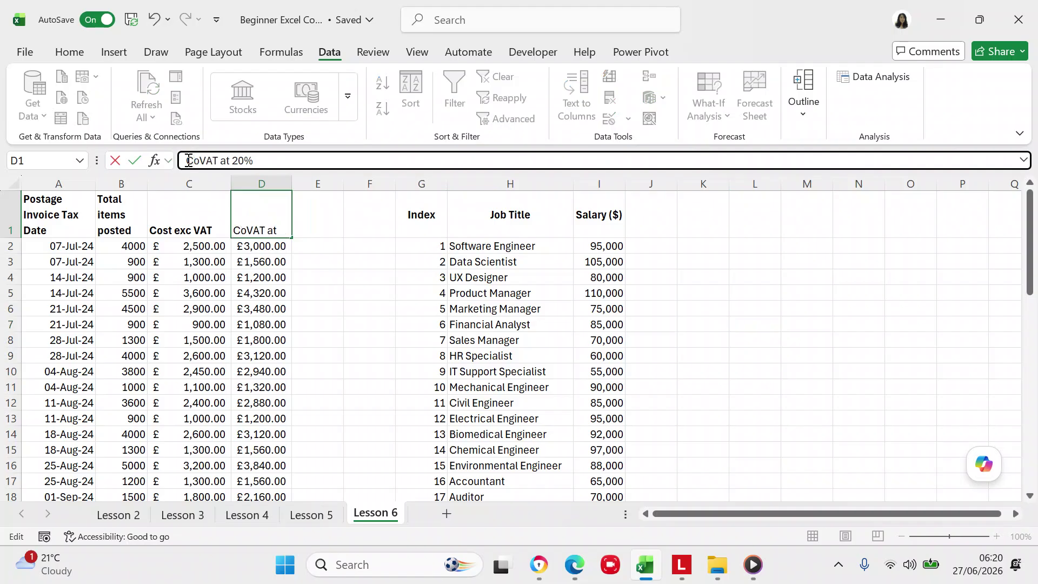
{"action": "type", "text": "st plus"}
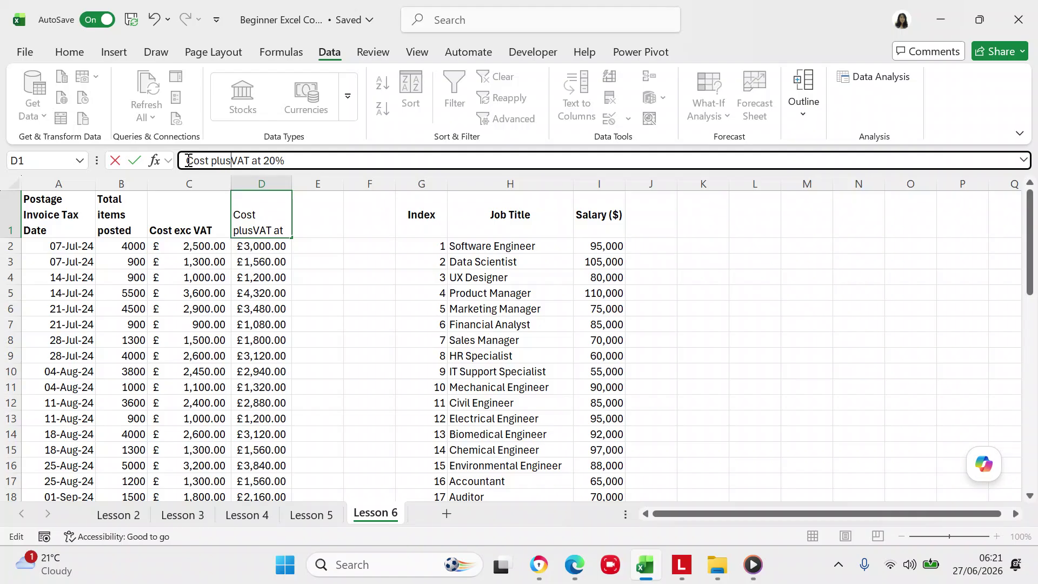
{"action": "left_click", "coordinate": [348, 204]}
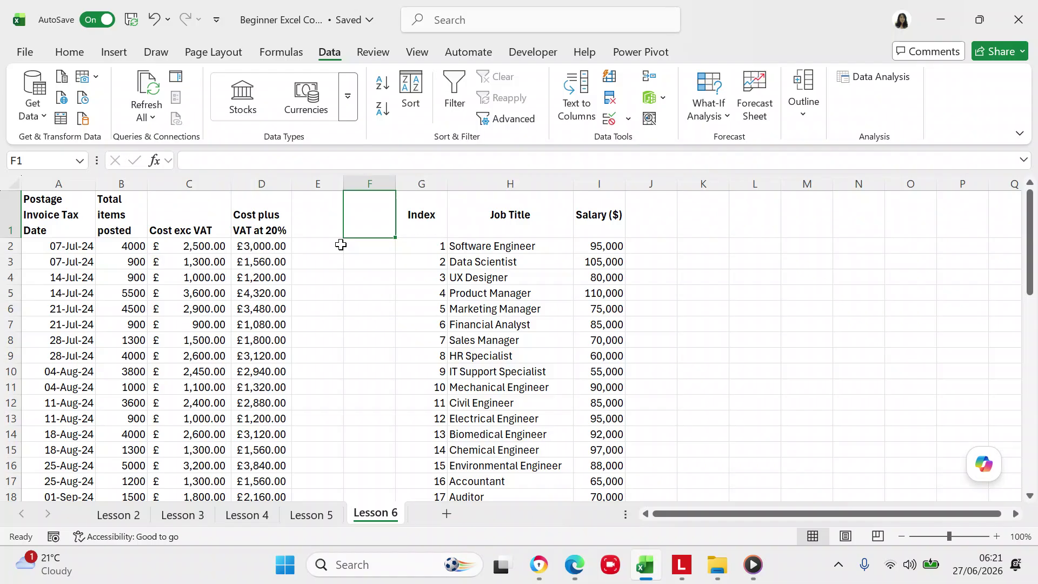
Step: Insert a column before the "Cost plus VAT at 20%" column and give it the heading VAT
{"action": "left_click", "coordinate": [267, 185]}
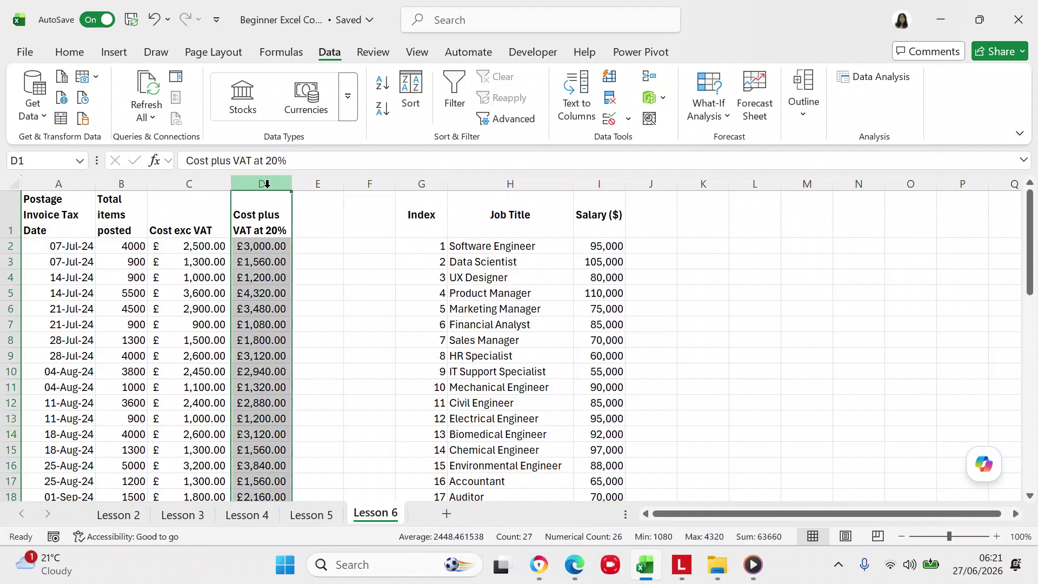
{"action": "right_click", "coordinate": [260, 215]}
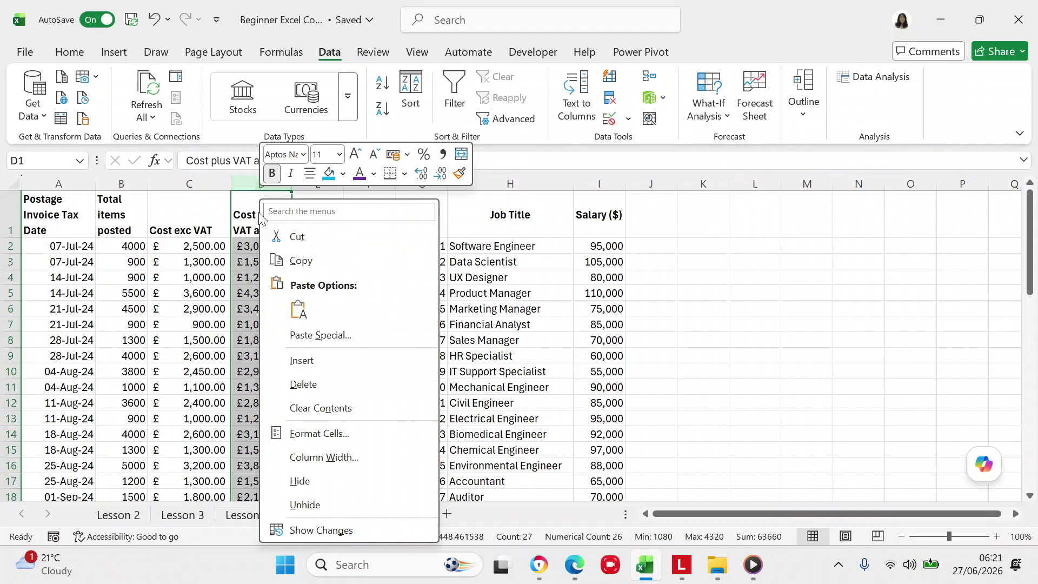
{"action": "left_click", "coordinate": [304, 357]}
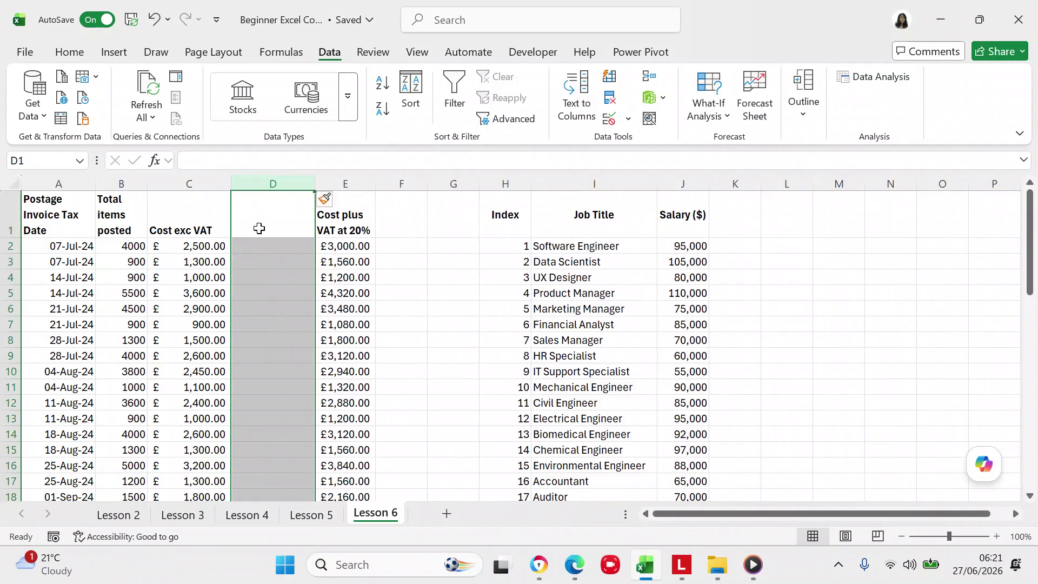
{"action": "left_click", "coordinate": [260, 229]}
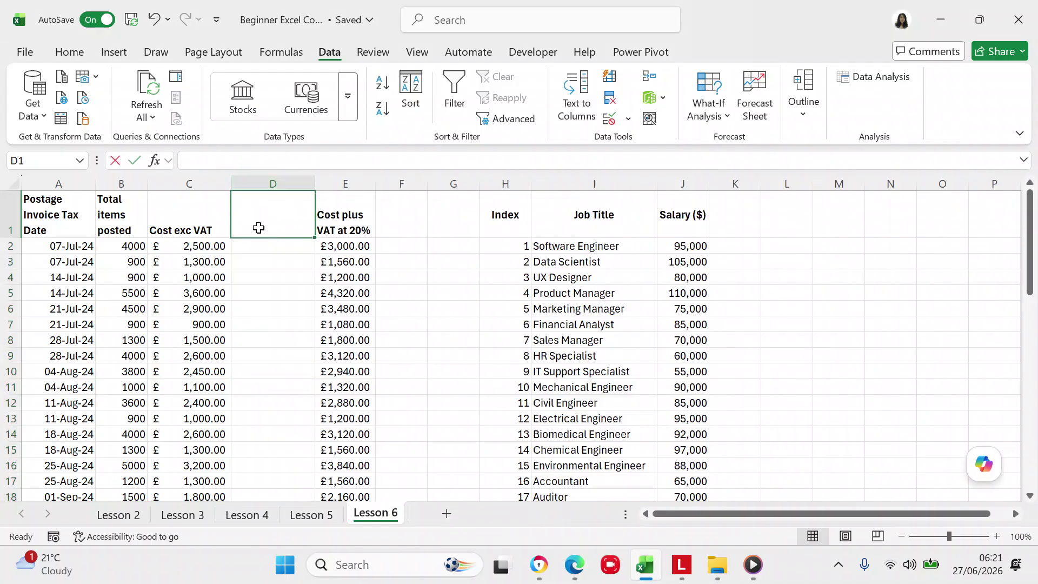
{"action": "type", "text": "VAT"}
{"action": "left_click", "coordinate": [262, 255]}
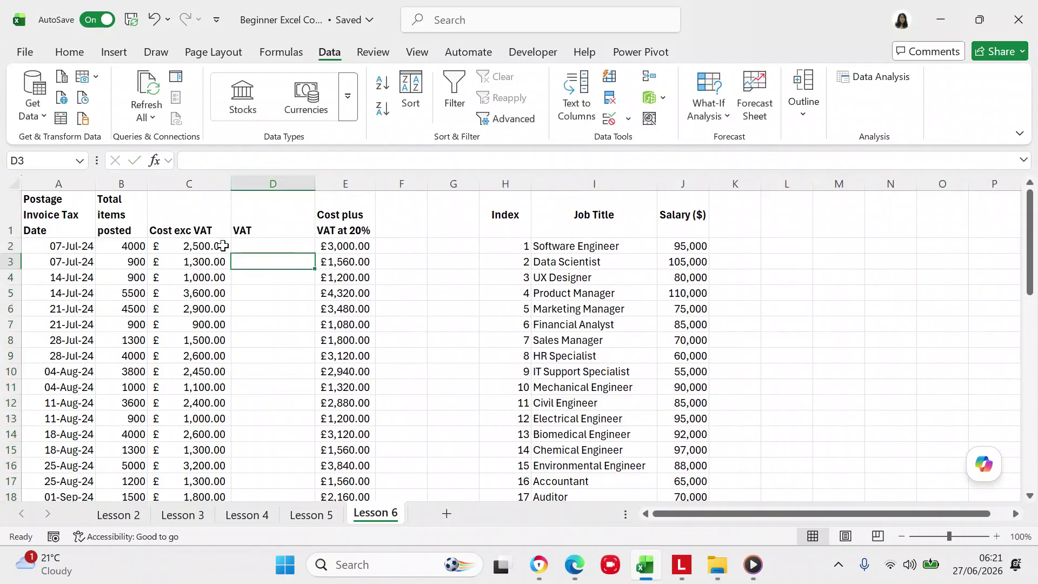
Step: Calculate the VAT for the first invoice in D2 with the formula =C2*.2
{"action": "left_click", "coordinate": [258, 245]}
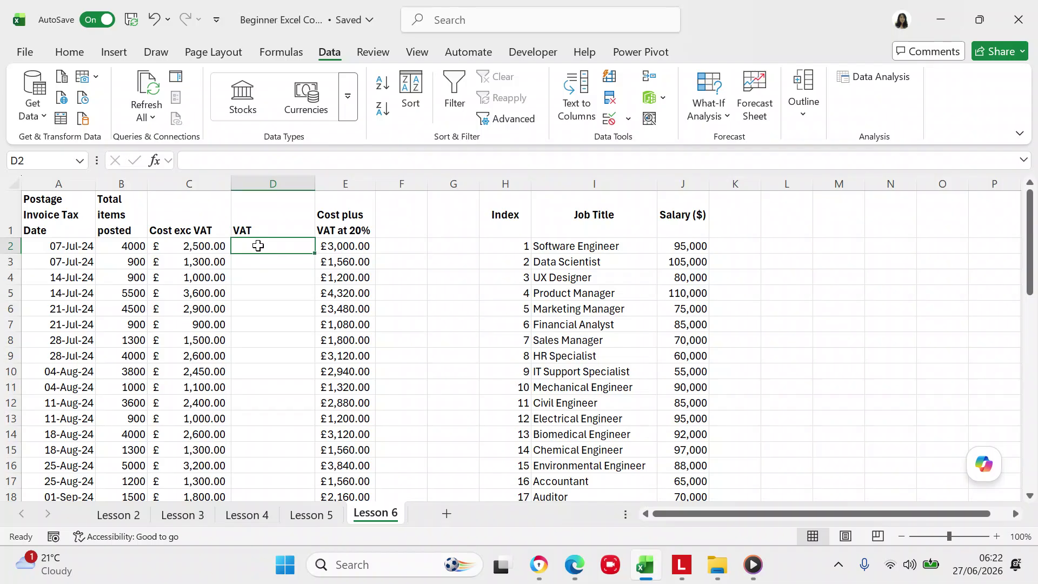
{"action": "type", "text": "="}
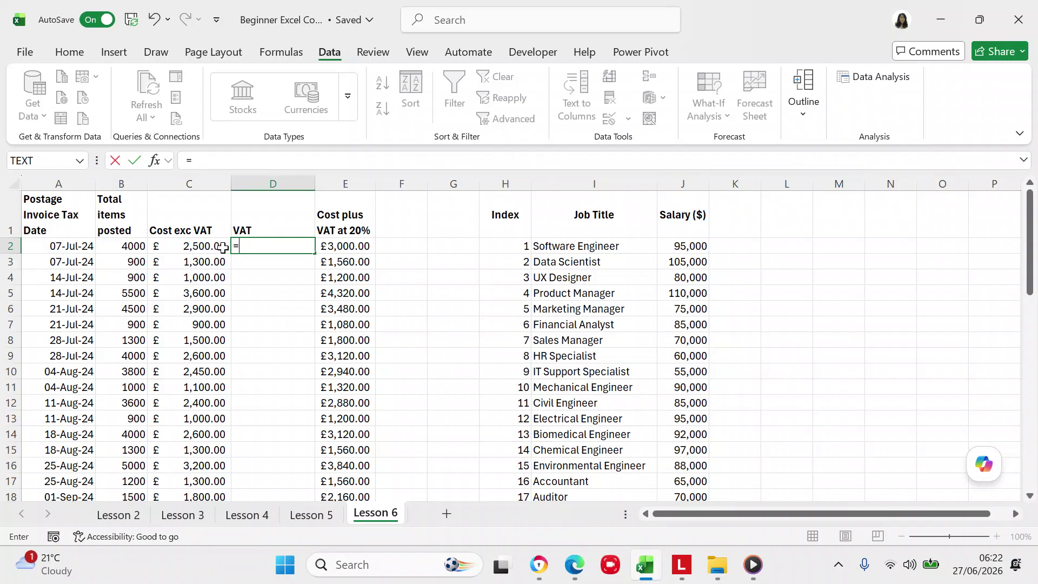
{"action": "left_click", "coordinate": [206, 246]}
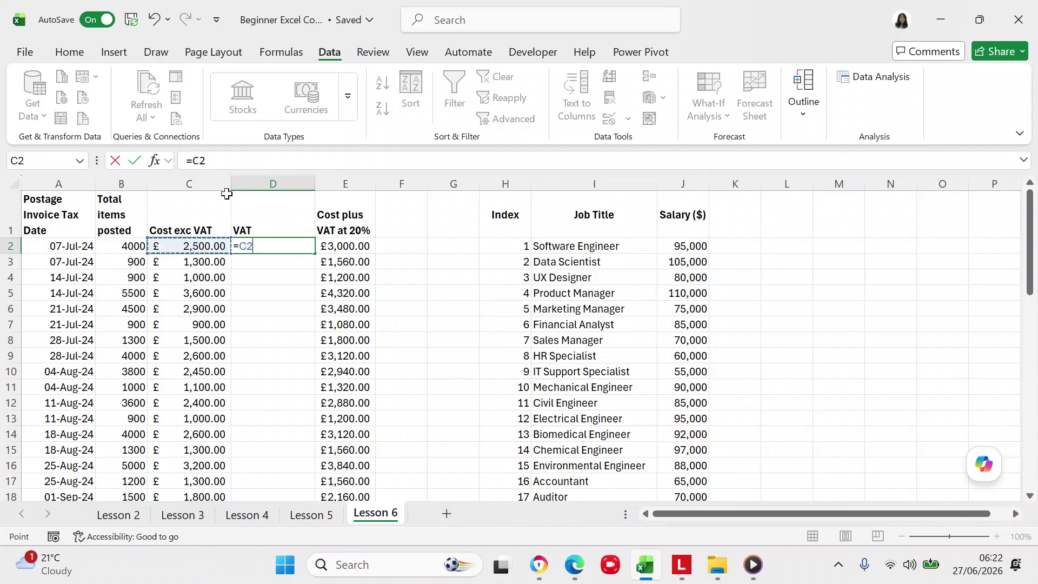
{"action": "left_click", "coordinate": [232, 158]}
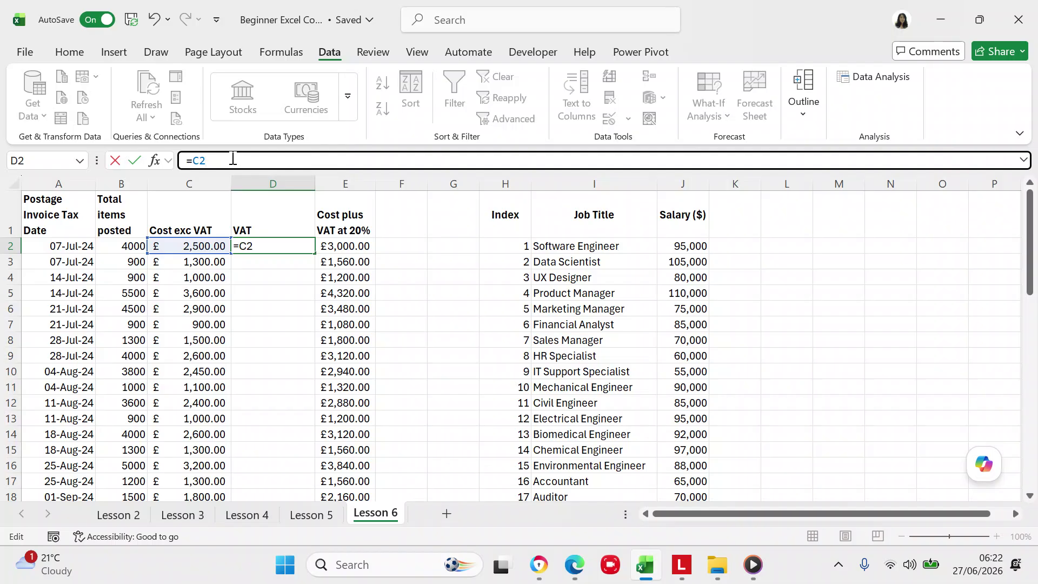
{"action": "type", "text": "*.2"}
Step: Replace the heading in D1 with the rate 20% and make column D slightly narrower
{"action": "left_click", "coordinate": [253, 223]}
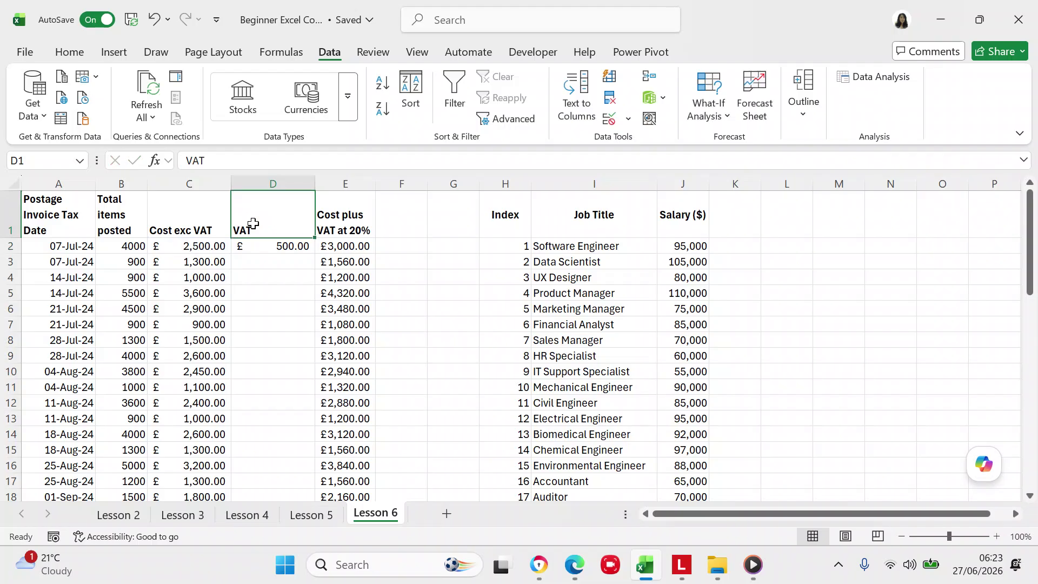
{"action": "type", "text": "20"}
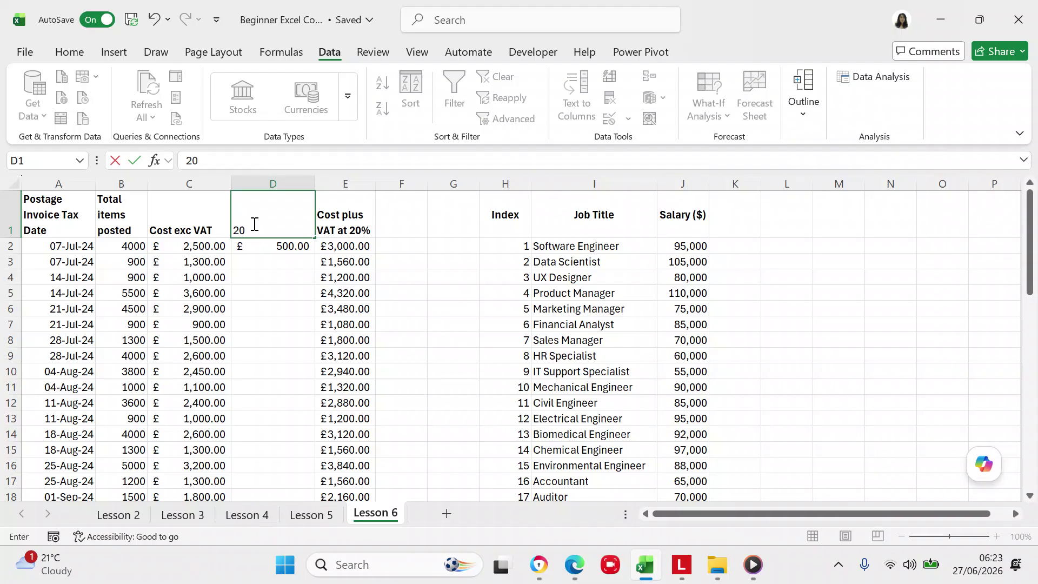
{"action": "key", "text": "BackSpace"}
{"action": "key", "text": "BackSpace"}
{"action": "type", "text": "20%"}
{"action": "left_click", "coordinate": [254, 275]}
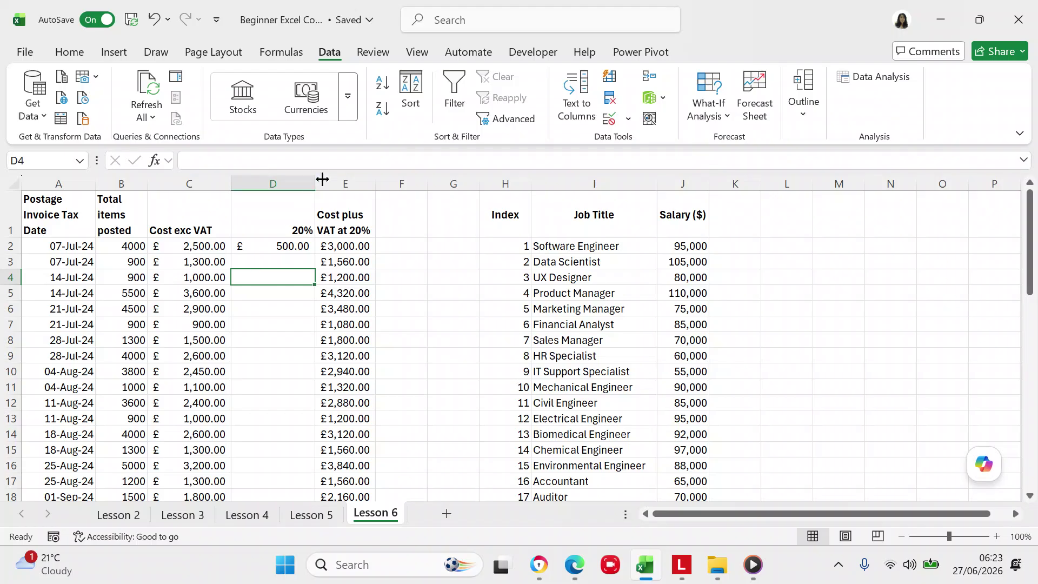
{"action": "left_click_drag", "start_coordinate": [314, 182], "coordinate": [295, 185]}
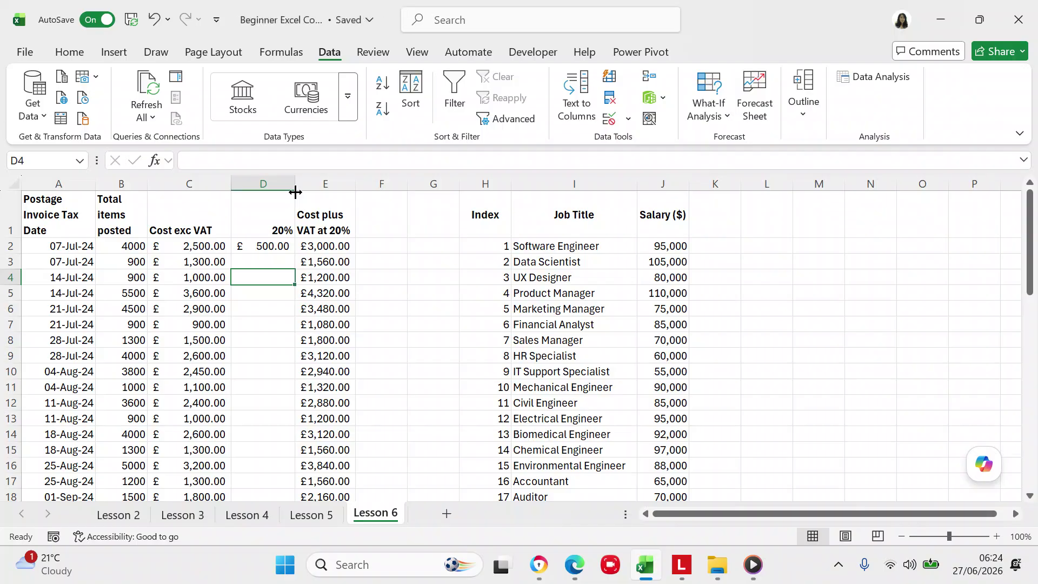
Step: Replace the formula in D2 with =C2*$D$1 so it uses an absolute reference to the VAT rate
{"action": "left_click", "coordinate": [264, 245]}
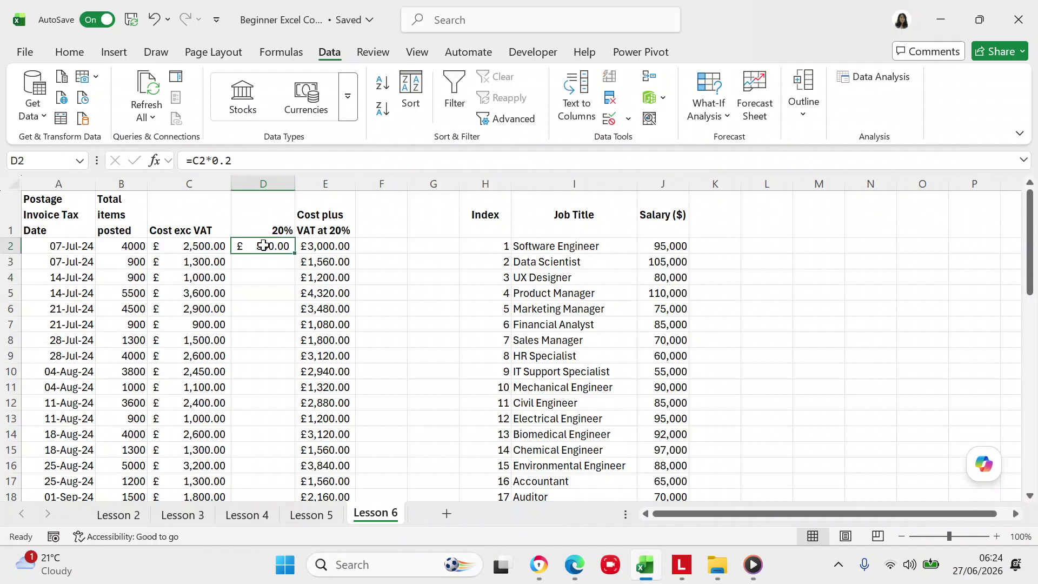
{"action": "type", "text": "="}
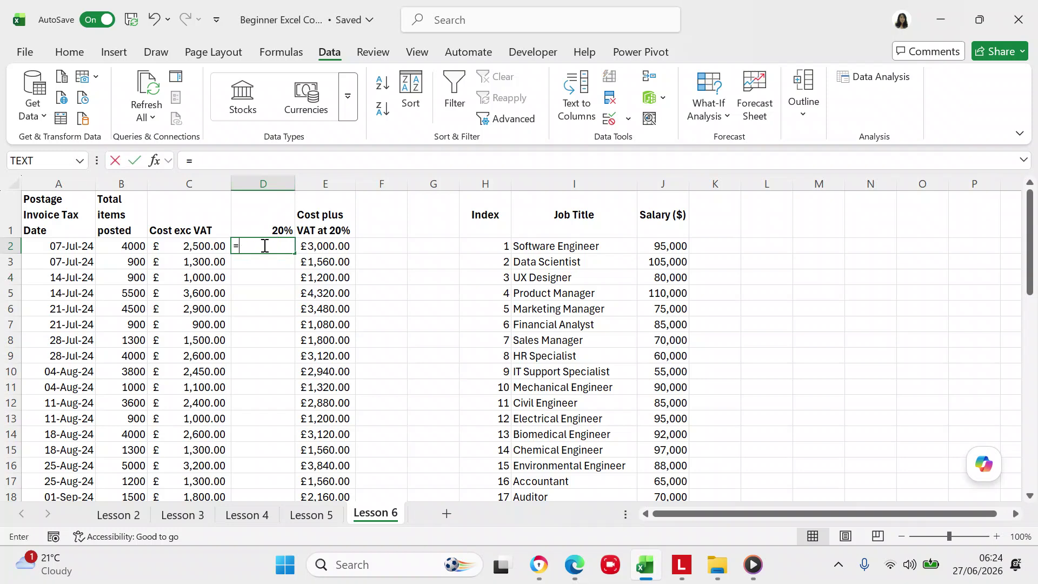
{"action": "left_click", "coordinate": [215, 247]}
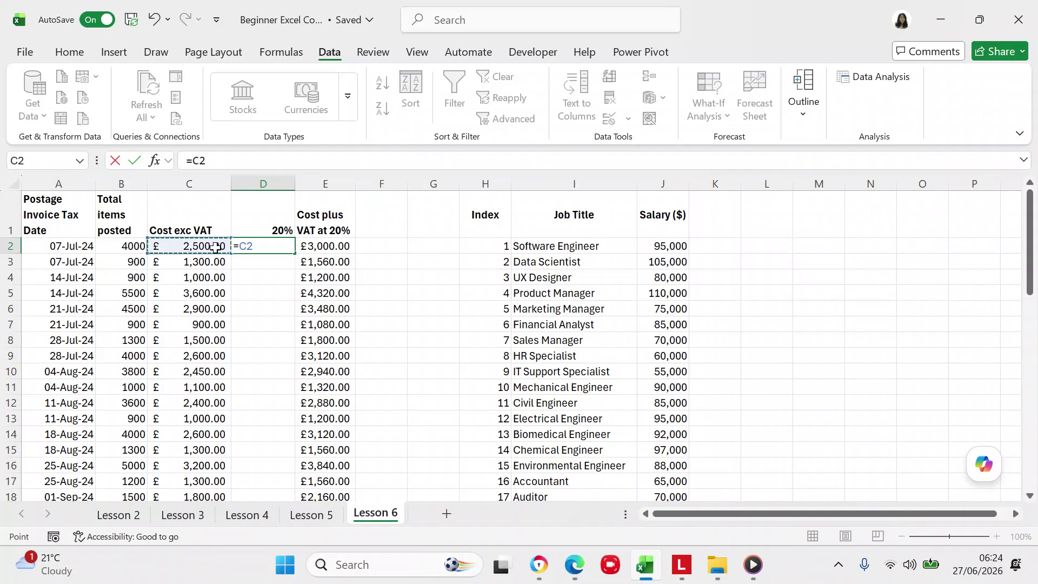
{"action": "type", "text": "*"}
{"action": "type", "text": "$d"}
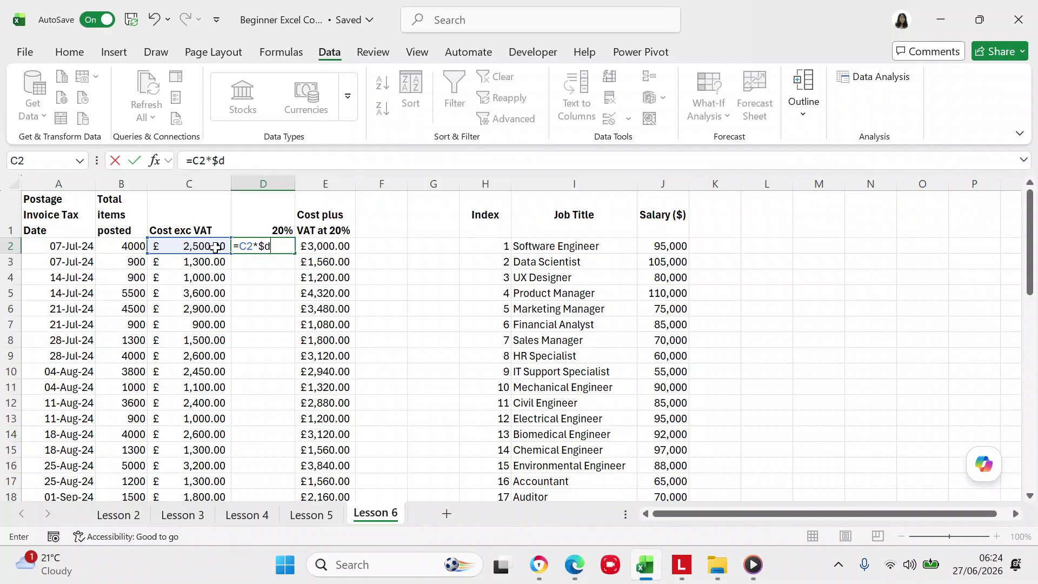
{"action": "type", "text": "$1"}
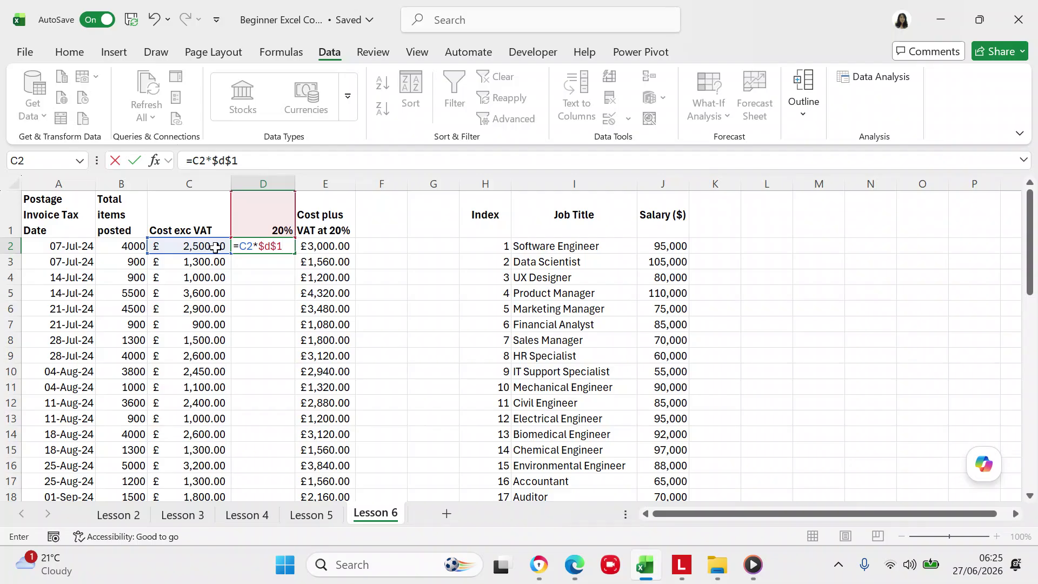
{"action": "key", "text": "Return"}
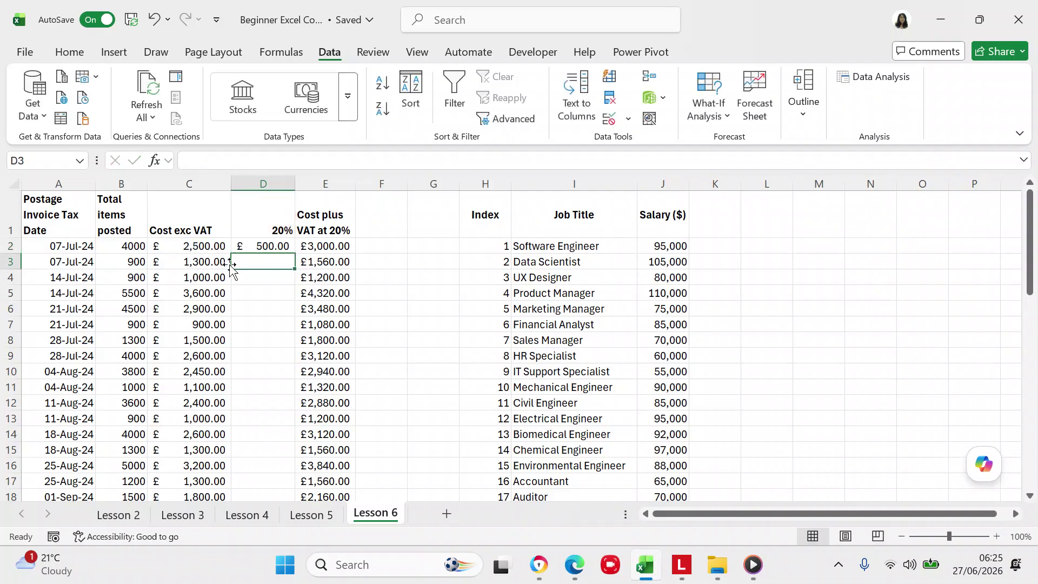
Step: Copy the VAT formula from D2 into D3:D27 for all remaining invoices
{"action": "left_click", "coordinate": [254, 247]}
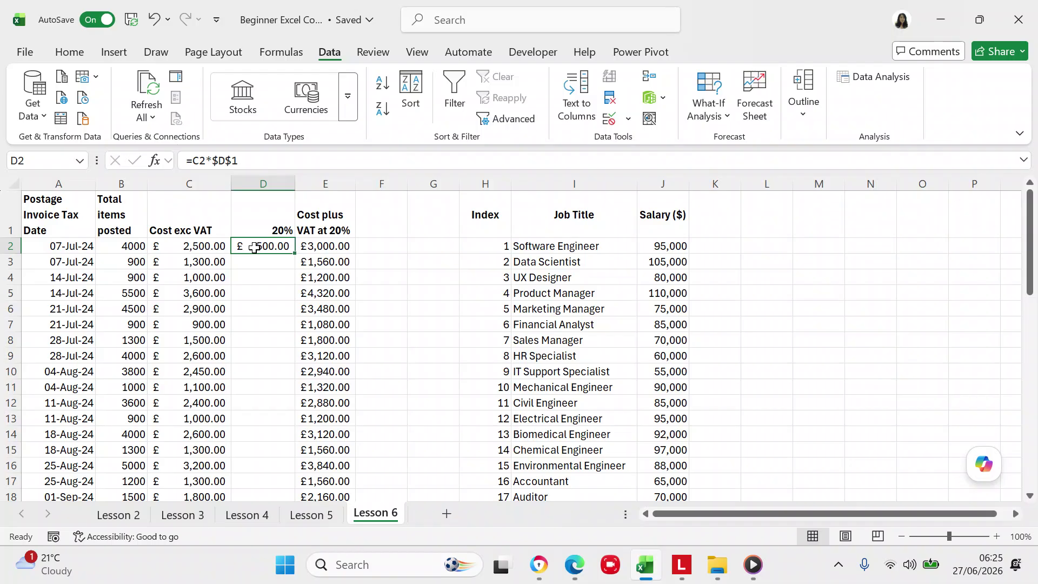
{"action": "left_click", "coordinate": [254, 247]}
{"action": "left_click", "coordinate": [255, 248]}
{"action": "left_click", "coordinate": [255, 248]}
{"action": "key", "text": "ctrl+c"}
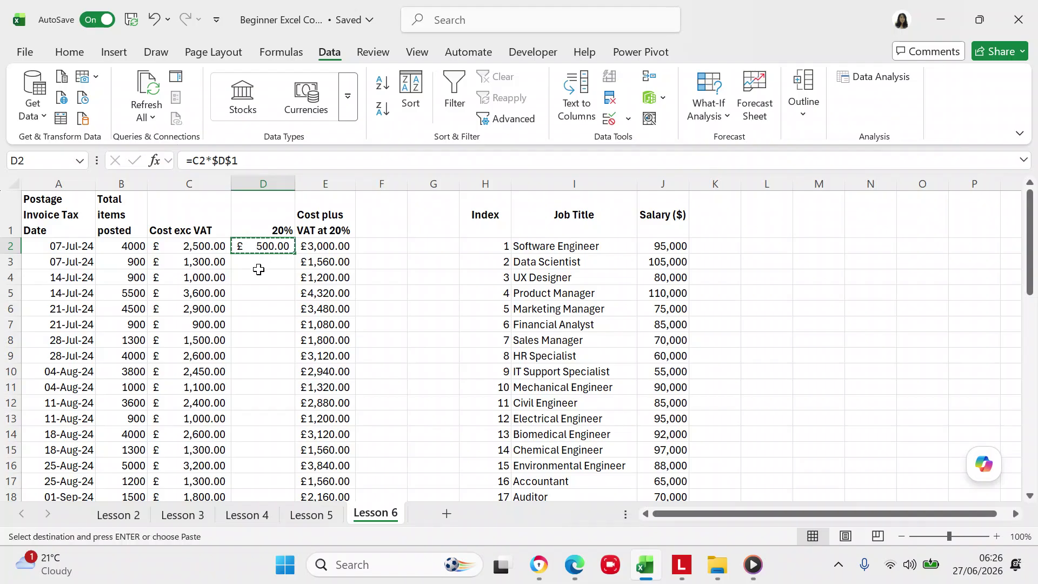
{"action": "left_click", "coordinate": [257, 264]}
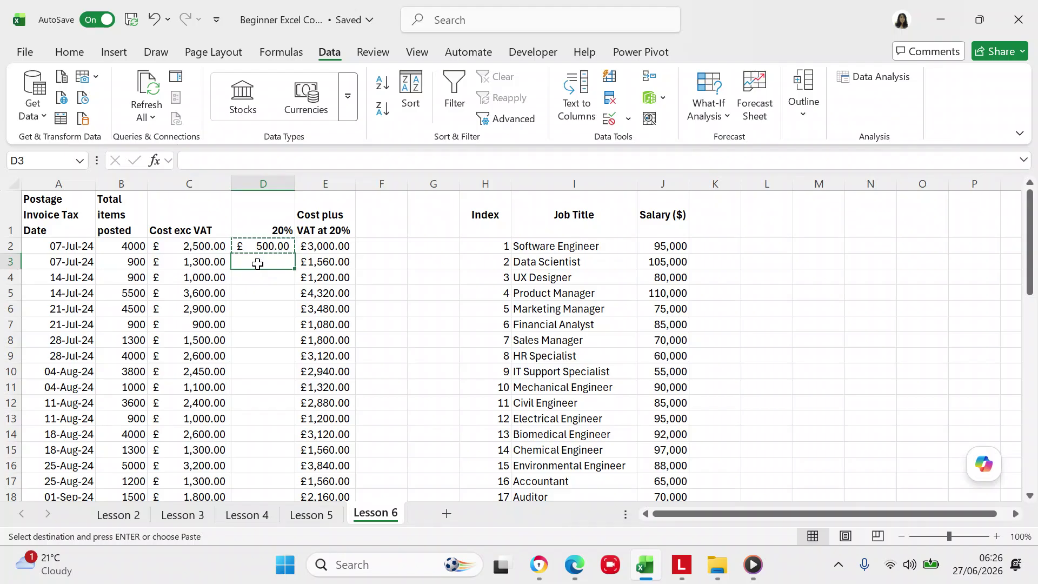
{"action": "key", "text": "shift+Down"}
{"action": "key", "text": "shift+Down"}
{"action": "key", "text": "shift+Down"}
{"action": "key", "text": "shift+Down"}
{"action": "key", "text": "shift+Down"}
{"action": "key", "text": "shift+Down"}
{"action": "key", "text": "shift+Down"}
{"action": "key", "text": "shift+Down"}
{"action": "key", "text": "shift+Down"}
{"action": "key", "text": "shift+Down"}
{"action": "key", "text": "shift+Down"}
{"action": "key", "text": "shift+Down"}
{"action": "key", "text": "shift+Down"}
{"action": "key", "text": "shift+Down"}
{"action": "key", "text": "shift+Down"}
{"action": "key", "text": "shift+Down"}
{"action": "key", "text": "shift+Down"}
{"action": "key", "text": "shift+Down"}
{"action": "key", "text": "shift+Down"}
{"action": "key", "text": "shift+Down"}
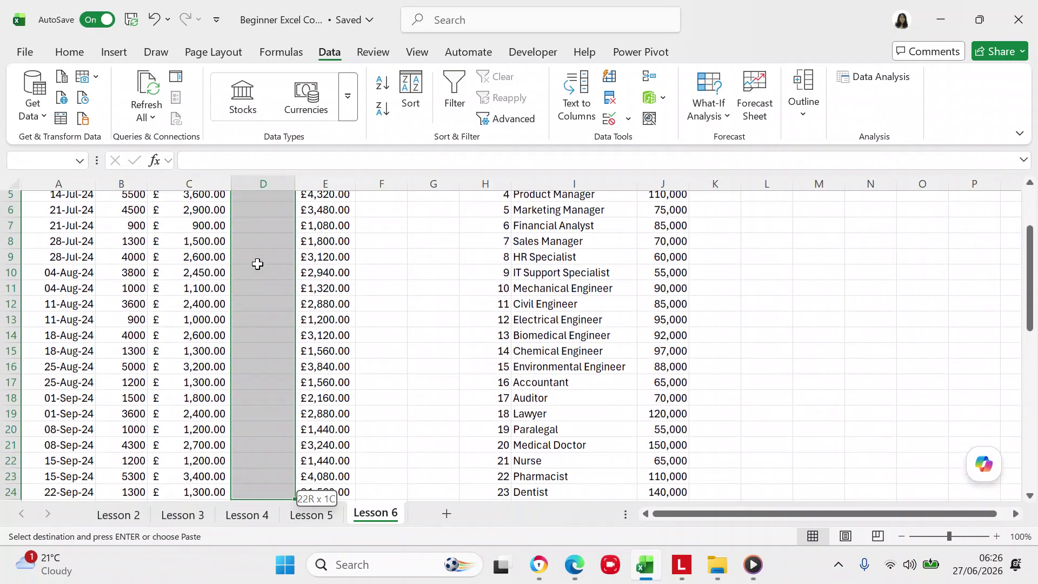
{"action": "key", "text": "shift+Down"}
{"action": "key", "text": "shift+Down"}
{"action": "key", "text": "shift+Down"}
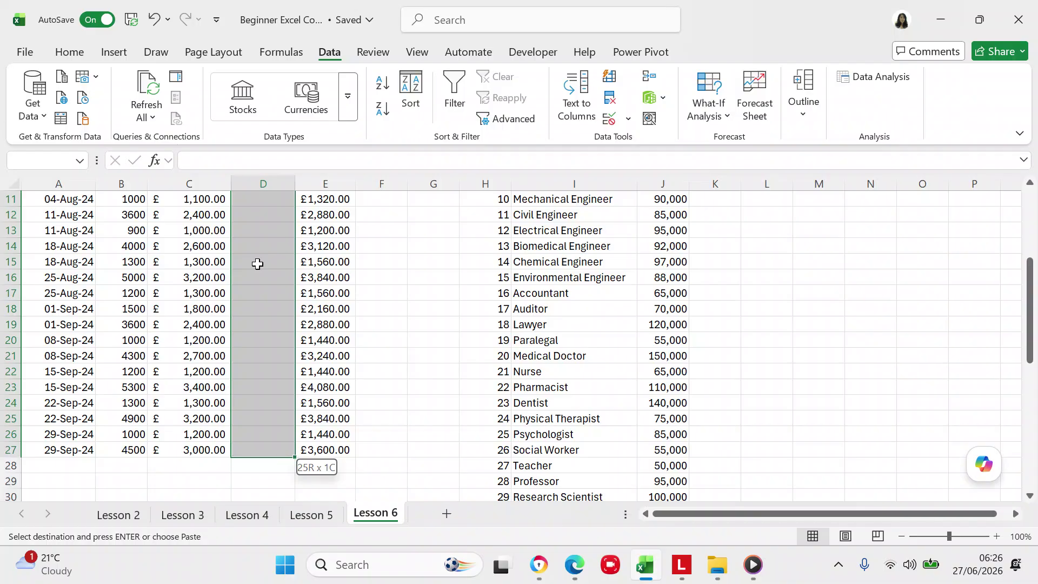
{"action": "key", "text": "ctrl+v"}
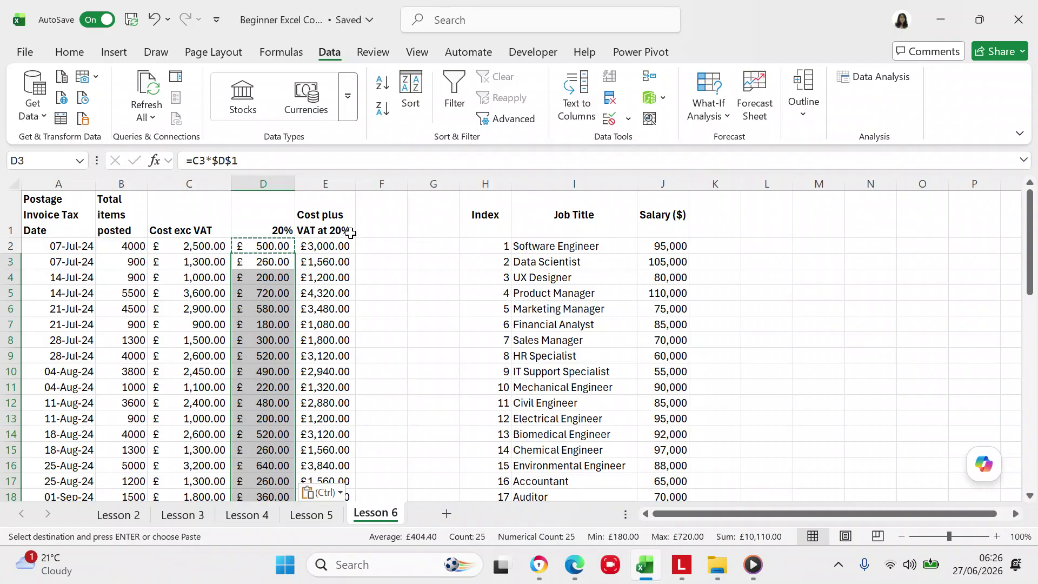
Step: Shorten the heading in E1 to "Cost plus VAT"
{"action": "double_click", "coordinate": [351, 229]}
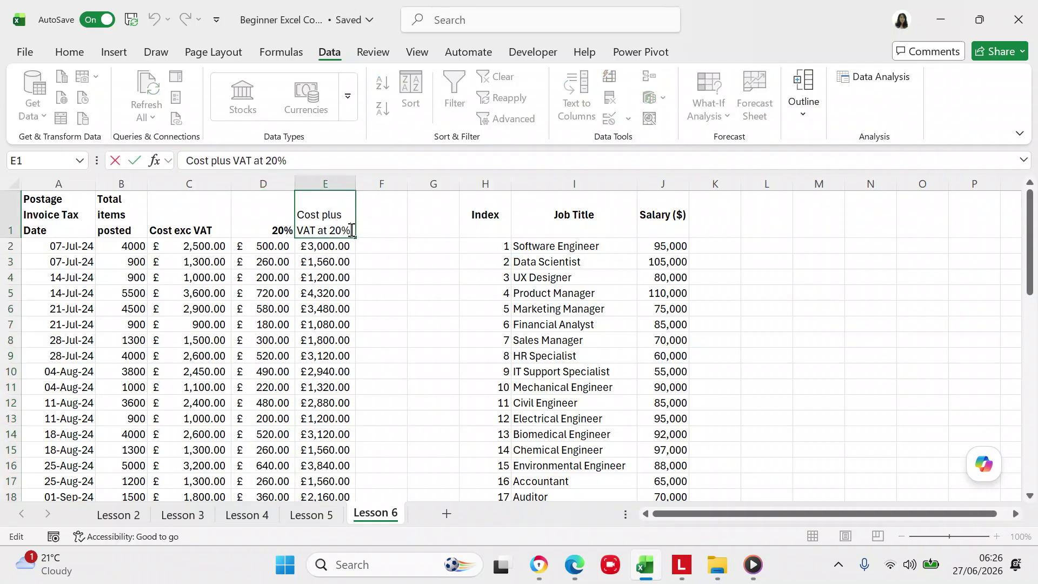
{"action": "key", "text": "BackSpace"}
{"action": "key", "text": "BackSpace"}
{"action": "key", "text": "BackSpace"}
{"action": "key", "text": "BackSpace"}
{"action": "key", "text": "BackSpace"}
{"action": "key", "text": "BackSpace"}
{"action": "key", "text": "BackSpace"}
{"action": "left_click", "coordinate": [382, 282]}
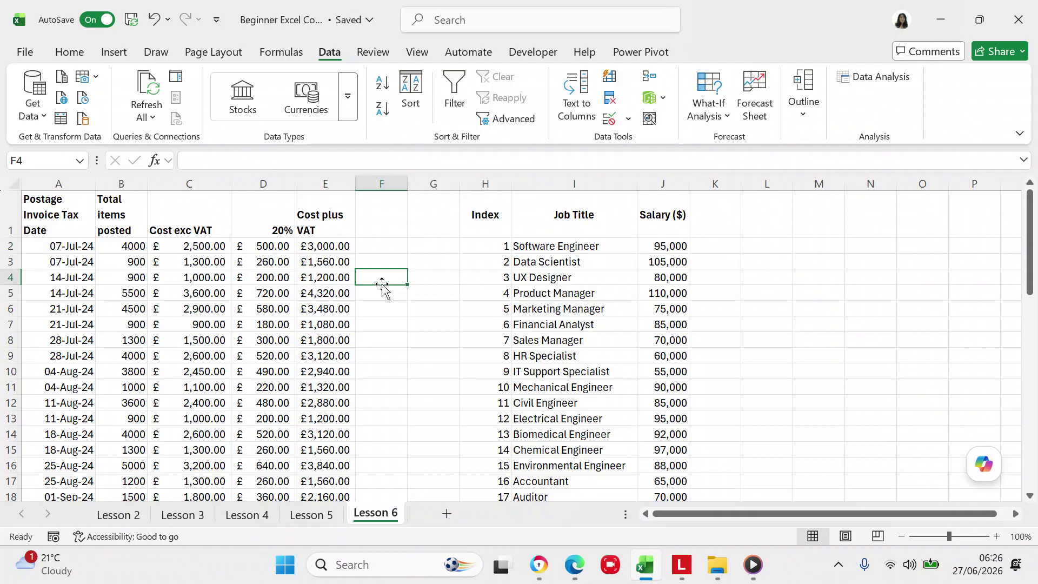
Step: Replace the formula in E2 with =C2+D2 and make column C slightly narrower
{"action": "left_click", "coordinate": [322, 244]}
{"action": "type", "text": "="}
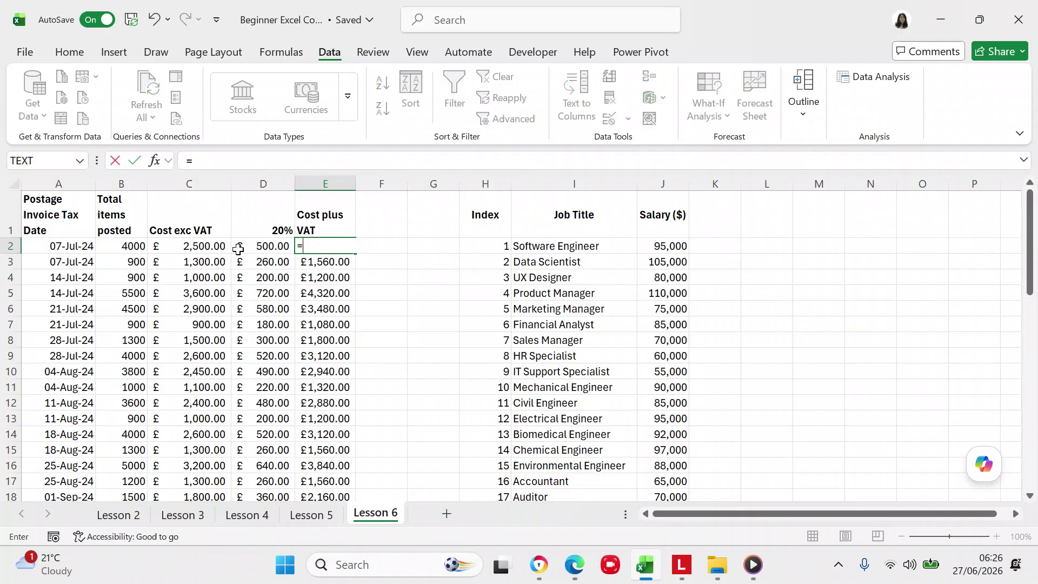
{"action": "left_click", "coordinate": [215, 246]}
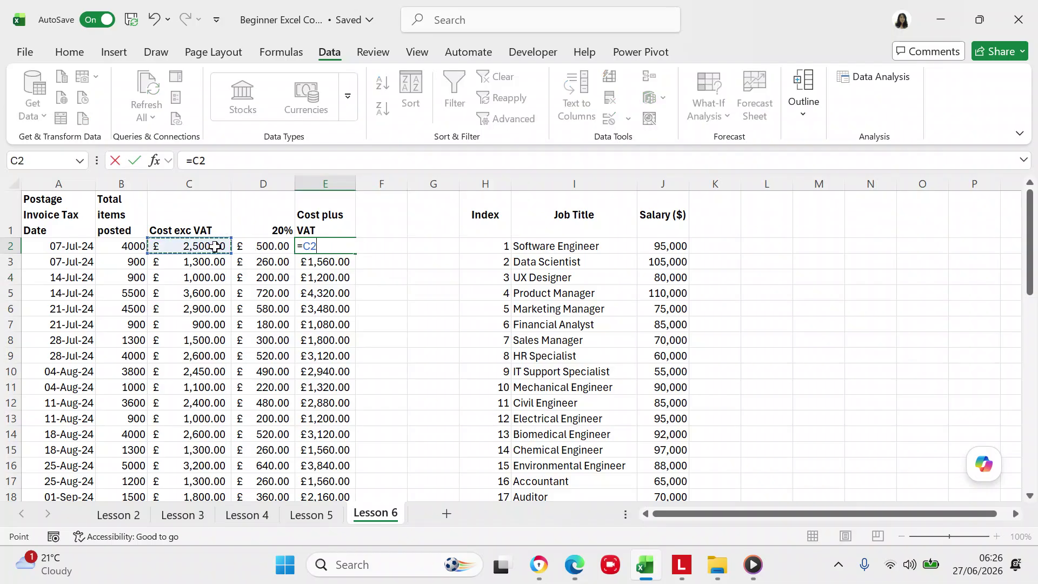
{"action": "left_click", "coordinate": [224, 163]}
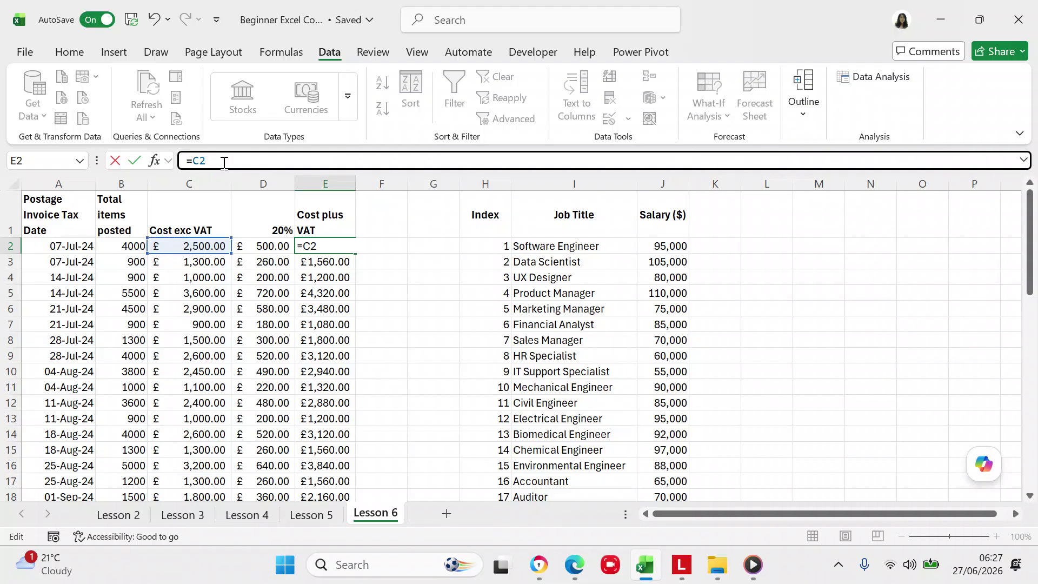
{"action": "type", "text": "+"}
{"action": "left_click", "coordinate": [273, 248]}
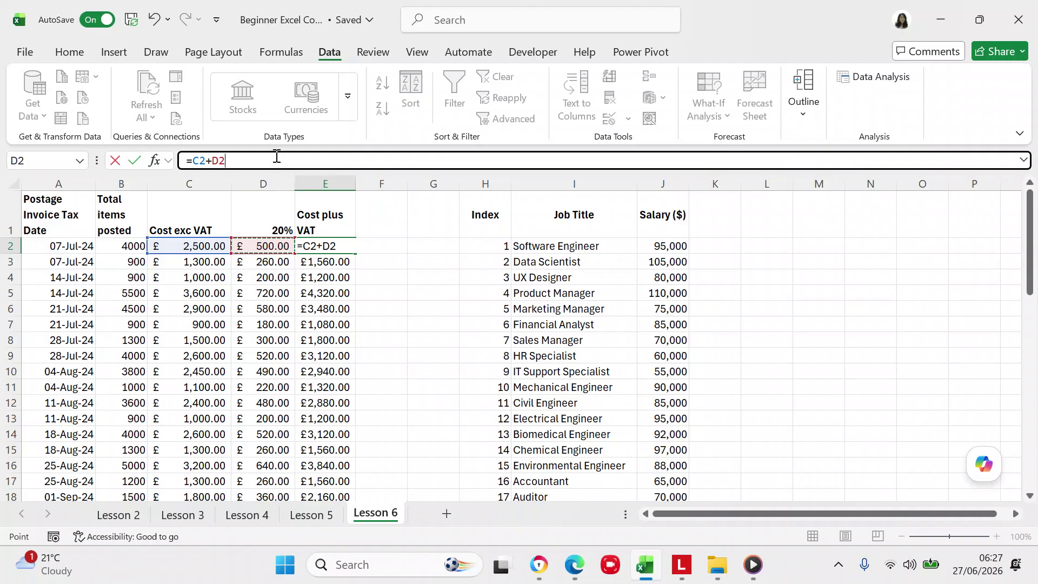
{"action": "key", "text": "Return"}
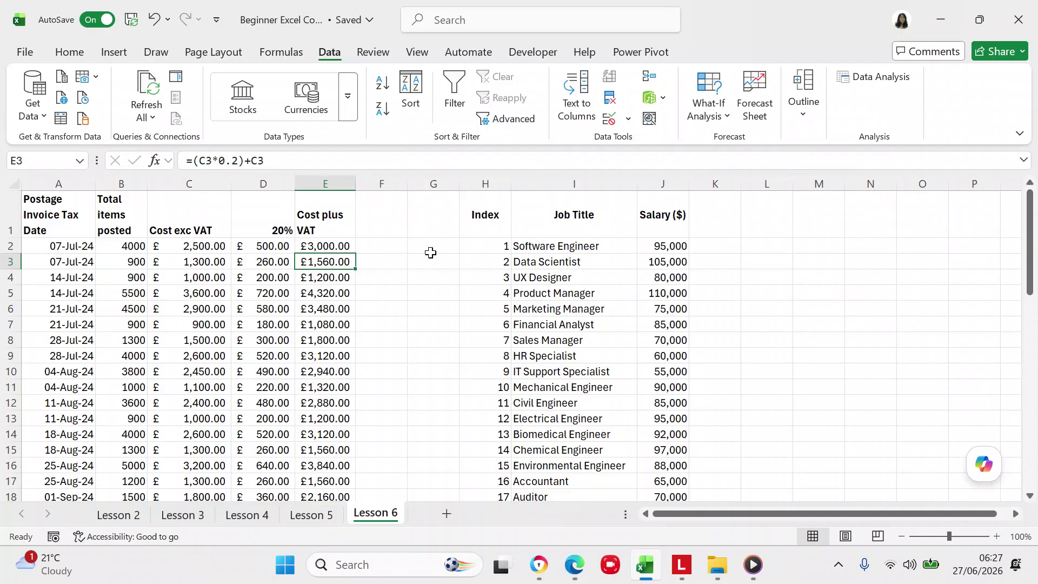
{"action": "left_click_drag", "start_coordinate": [230, 189], "coordinate": [217, 184]}
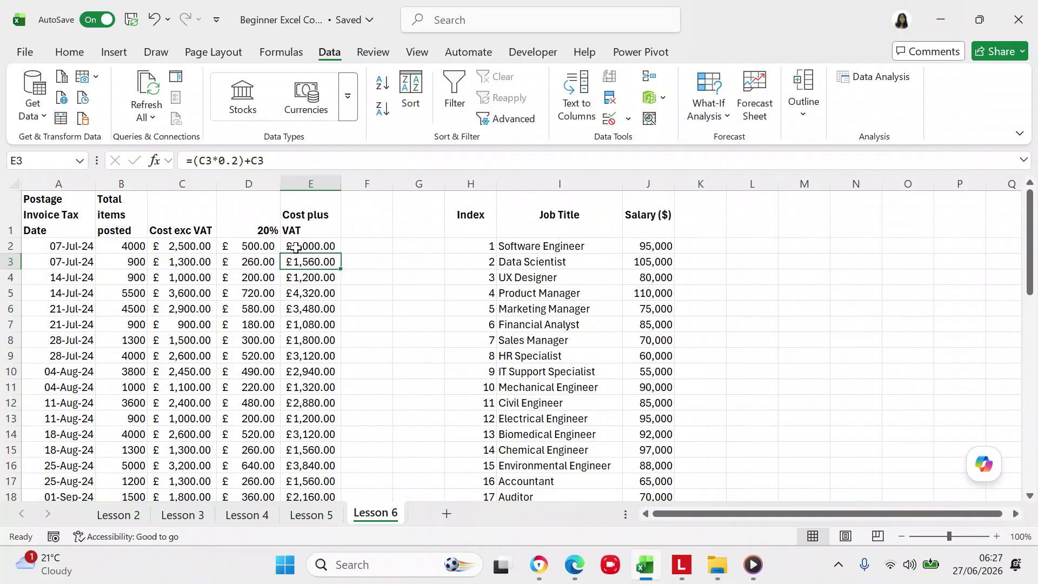
Step: Copy the cost plus VAT formula from E2 into E3:E27, replacing the old formulas, and clear the copy selection
{"action": "left_click", "coordinate": [296, 248]}
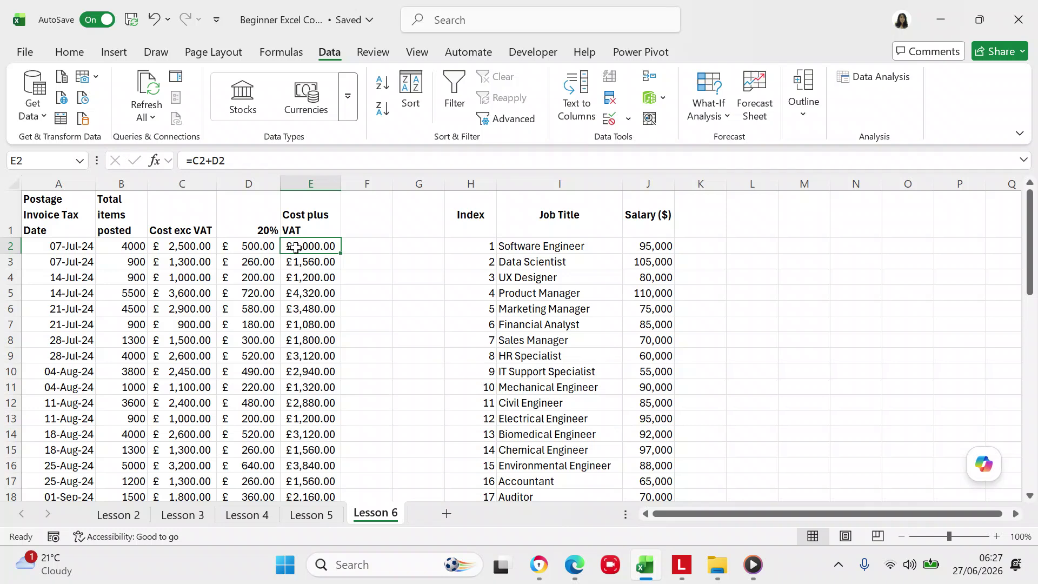
{"action": "key", "text": "Down"}
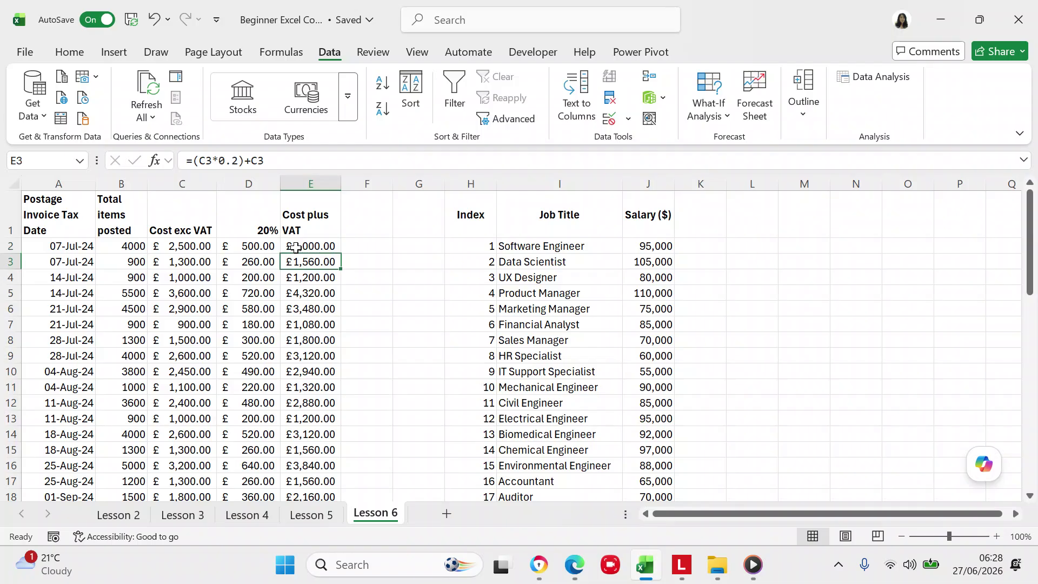
{"action": "left_click", "coordinate": [296, 244]}
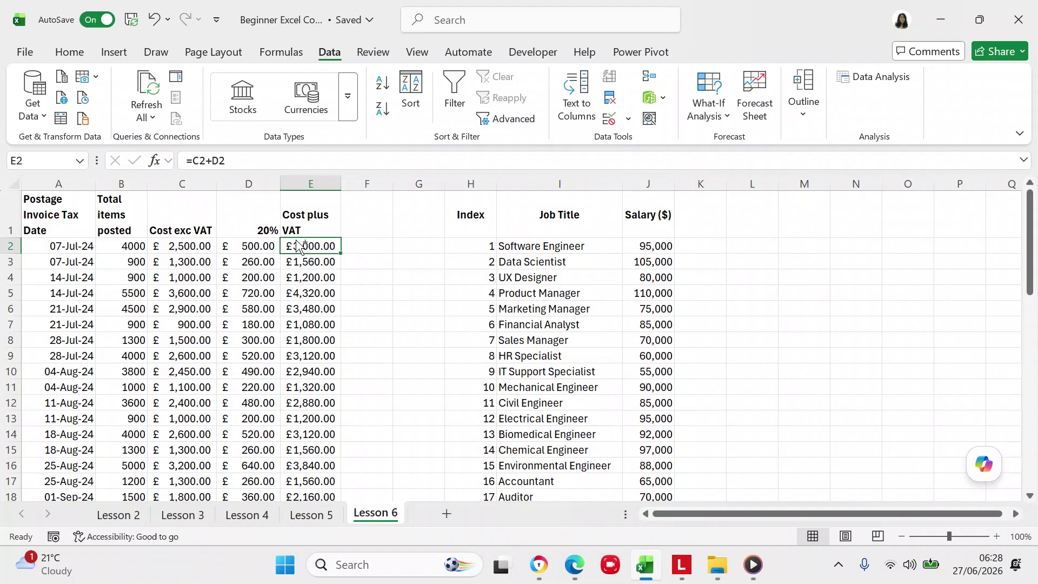
{"action": "key", "text": "ctrl+c"}
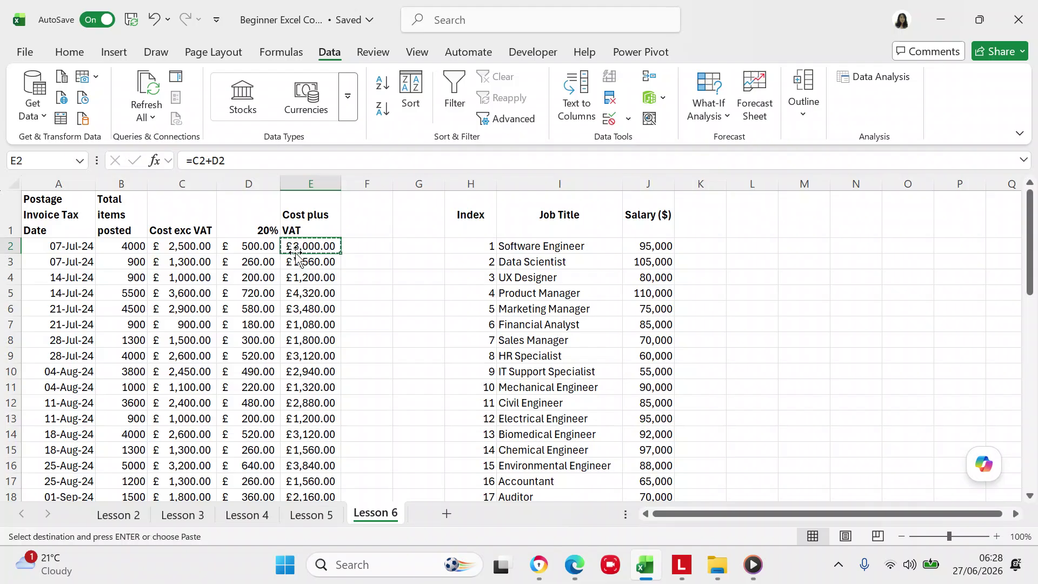
{"action": "left_click", "coordinate": [294, 262]}
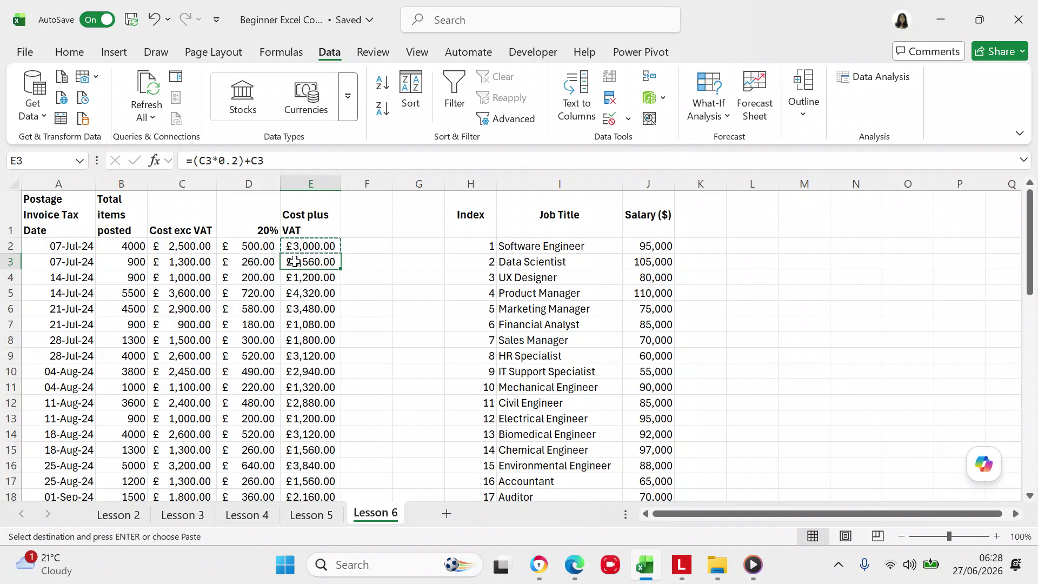
{"action": "key", "text": "shift+Down"}
{"action": "key", "text": "shift+Down"}
{"action": "key", "text": "shift+Down"}
{"action": "key", "text": "shift+Down"}
{"action": "key", "text": "shift+Down"}
{"action": "key", "text": "shift+Down"}
{"action": "key", "text": "shift+Down"}
{"action": "key", "text": "shift+Down"}
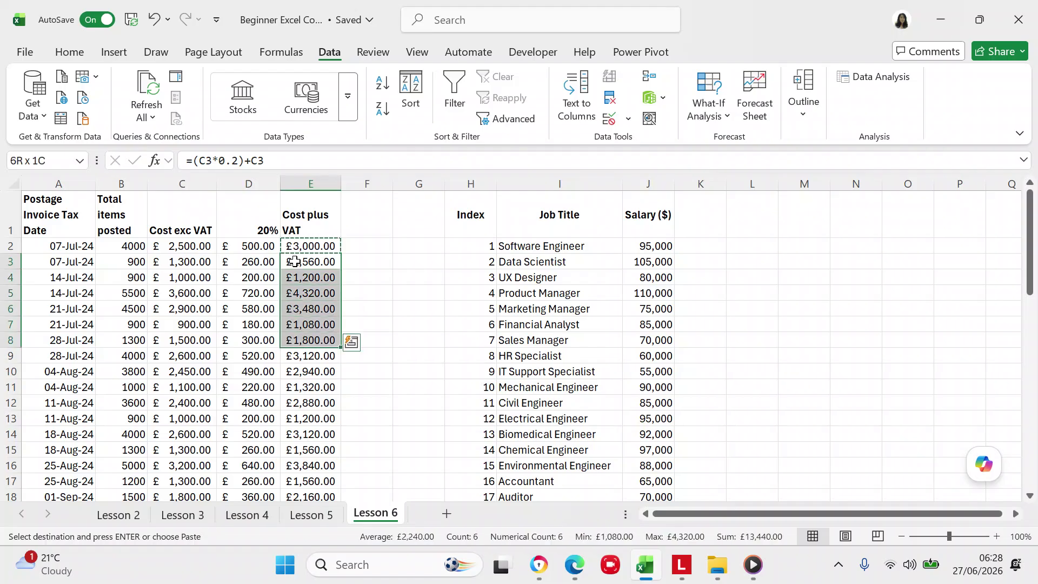
{"action": "key", "text": "shift+Down"}
{"action": "key", "text": "shift+Down"}
{"action": "key", "text": "shift+Down"}
{"action": "key", "text": "shift+Down"}
{"action": "key", "text": "shift+Down"}
{"action": "key", "text": "shift+Down"}
{"action": "key", "text": "shift+Down"}
{"action": "key", "text": "shift+Down"}
{"action": "key", "text": "shift+Down"}
{"action": "key", "text": "shift+Down"}
{"action": "key", "text": "shift+Down"}
{"action": "key", "text": "shift+Down"}
{"action": "key", "text": "shift+Down"}
{"action": "key", "text": "shift+Down"}
{"action": "key", "text": "shift+Down"}
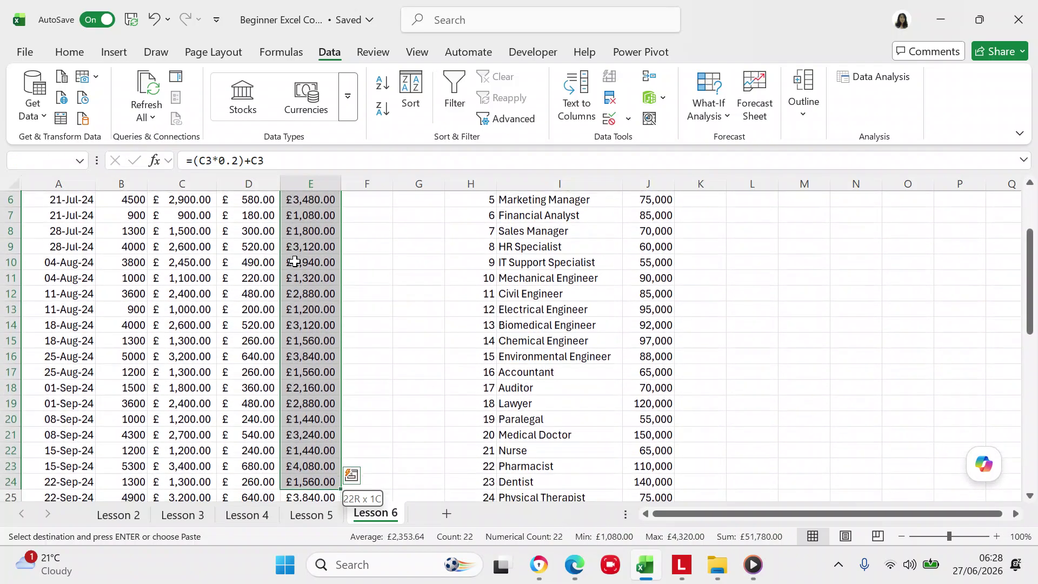
{"action": "scroll", "coordinate": [294, 262], "scroll_direction": "down", "scroll_amount": 1}
{"action": "key", "text": "shift+Down"}
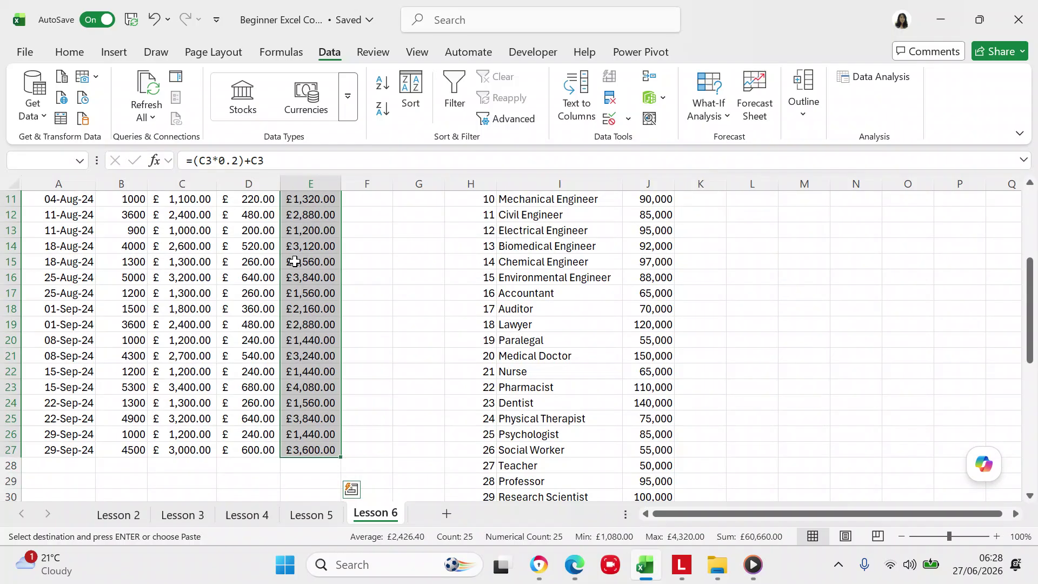
{"action": "key", "text": "ctrl+v"}
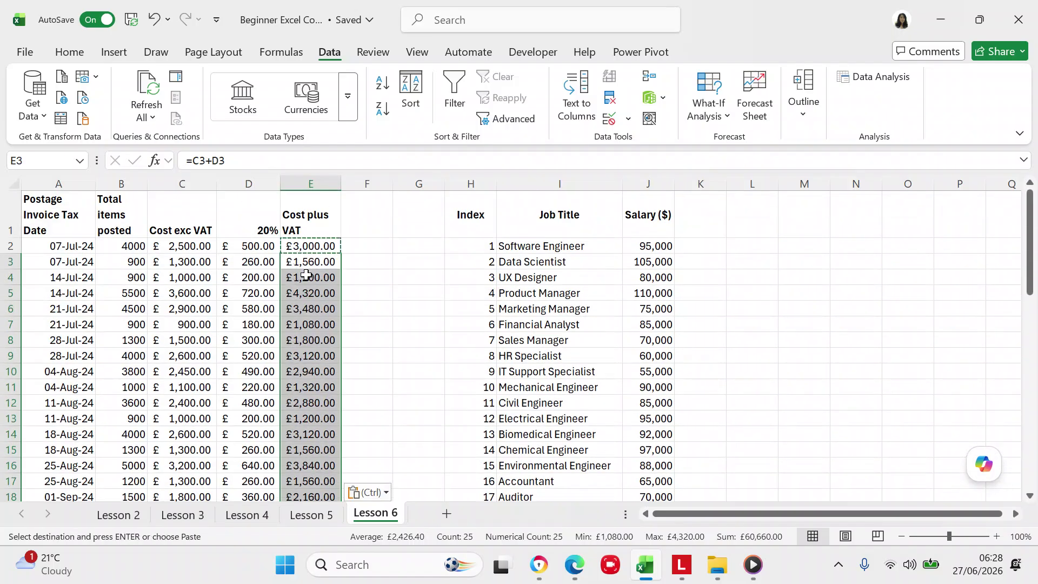
{"action": "left_click", "coordinate": [413, 330]}
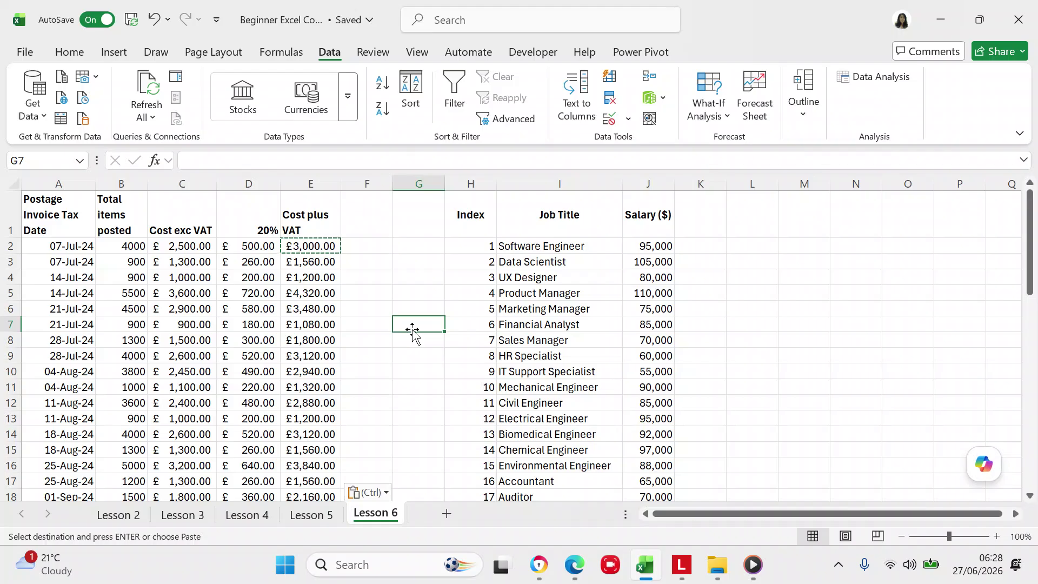
{"action": "key", "text": "Escape"}
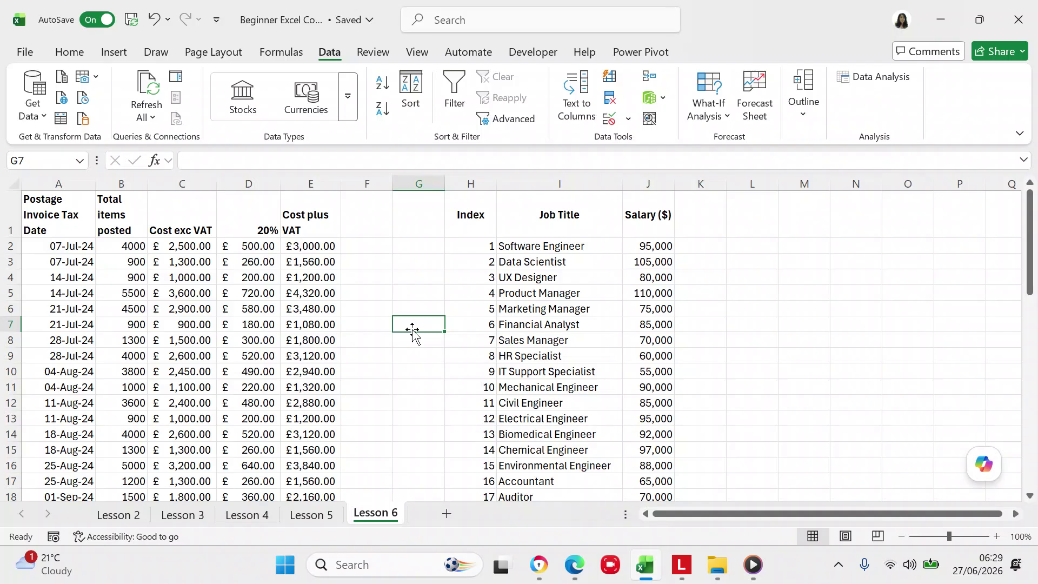
Step: Apply bold formatting to the empty cells A28:E28 directly below the last invoice
{"action": "left_click_drag", "start_coordinate": [1029, 238], "coordinate": [1021, 326]}
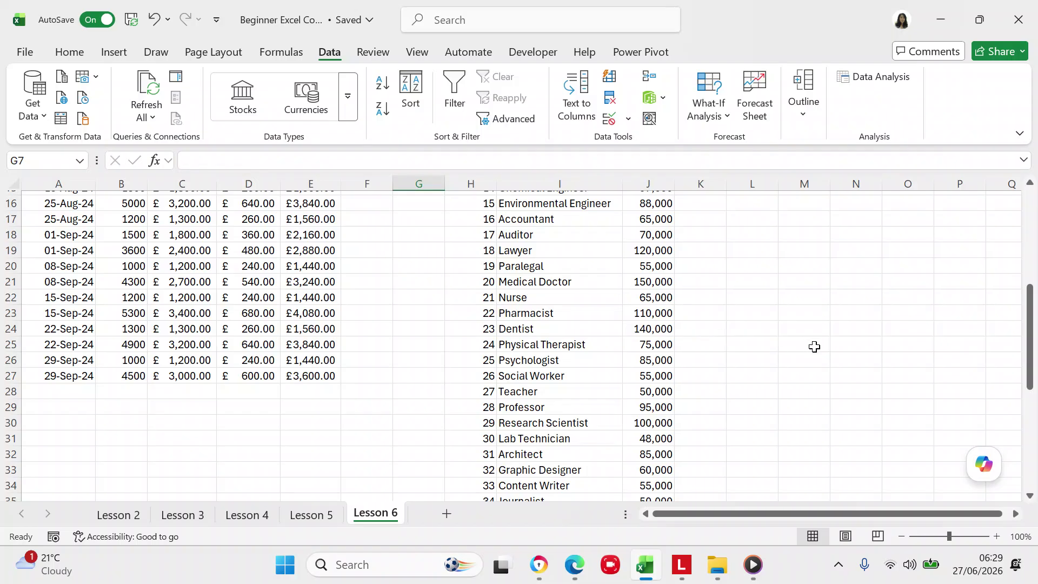
{"action": "left_click_drag", "start_coordinate": [1031, 362], "coordinate": [1030, 340]}
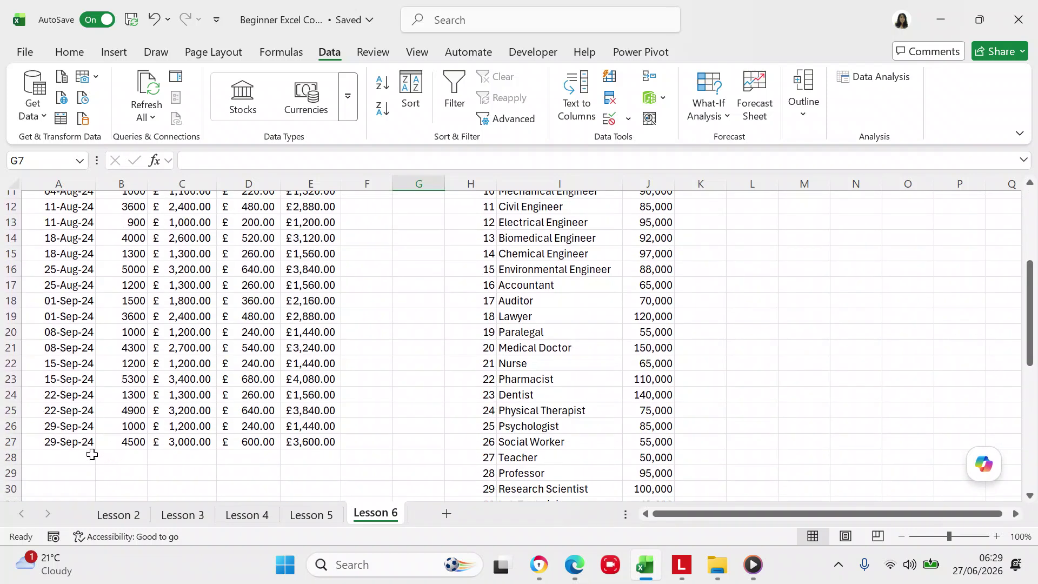
{"action": "left_click", "coordinate": [61, 459]}
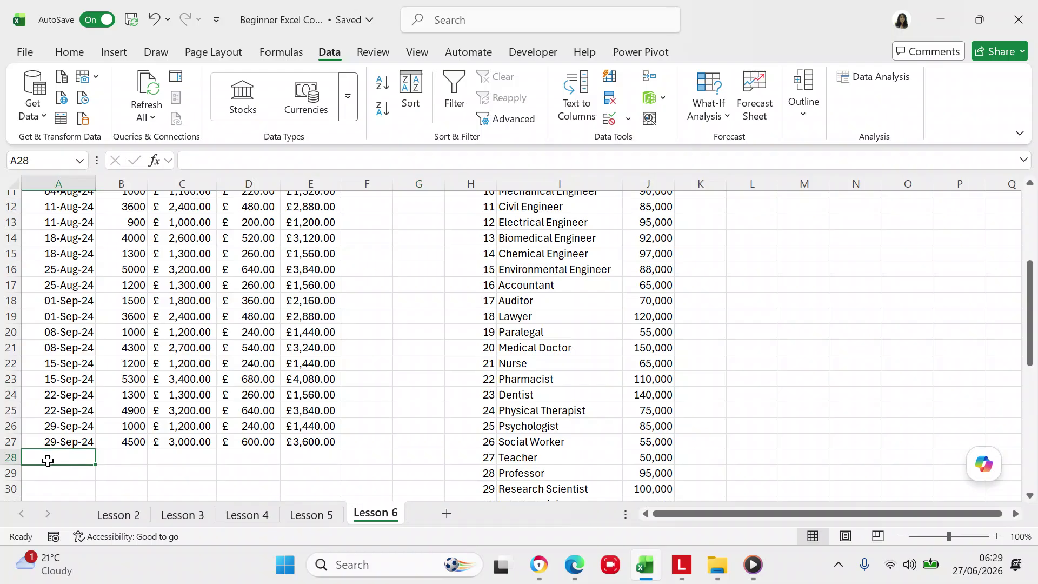
{"action": "key", "text": "shift+Right"}
{"action": "key", "text": "shift+Right"}
{"action": "key", "text": "shift+Right"}
{"action": "key", "text": "shift+Right"}
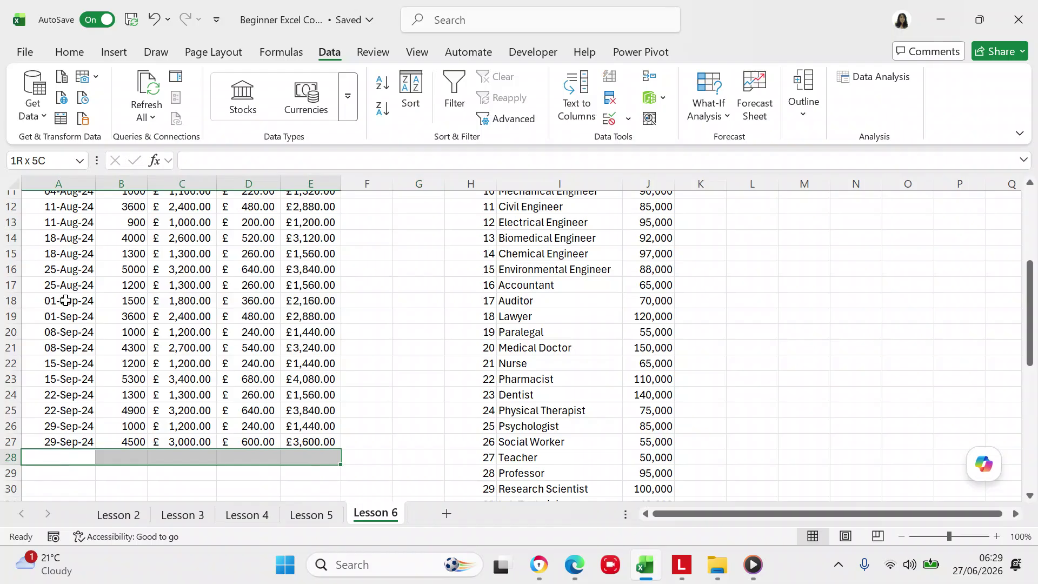
{"action": "left_click", "coordinate": [59, 54]}
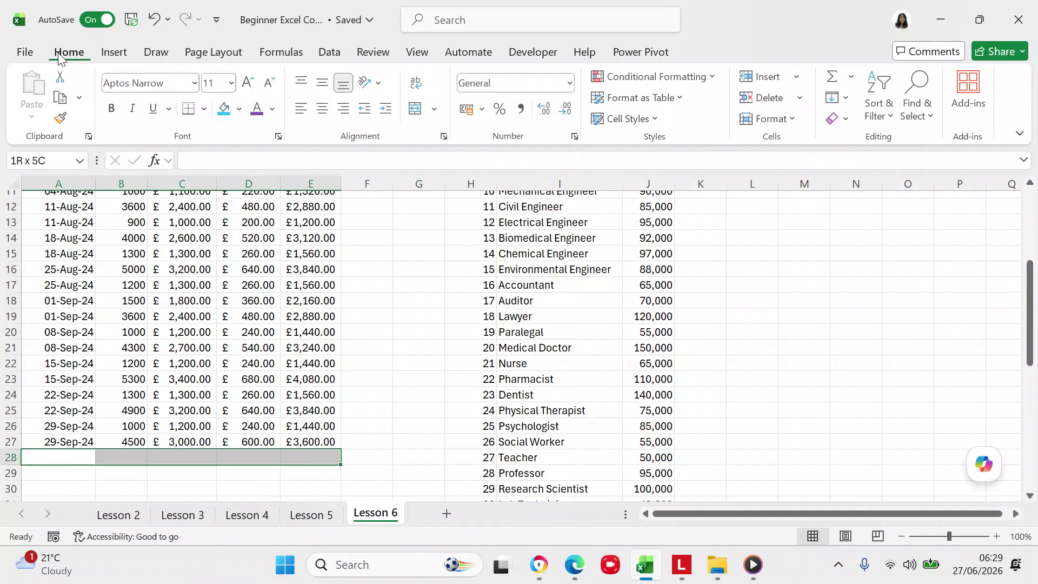
{"action": "left_click", "coordinate": [115, 109]}
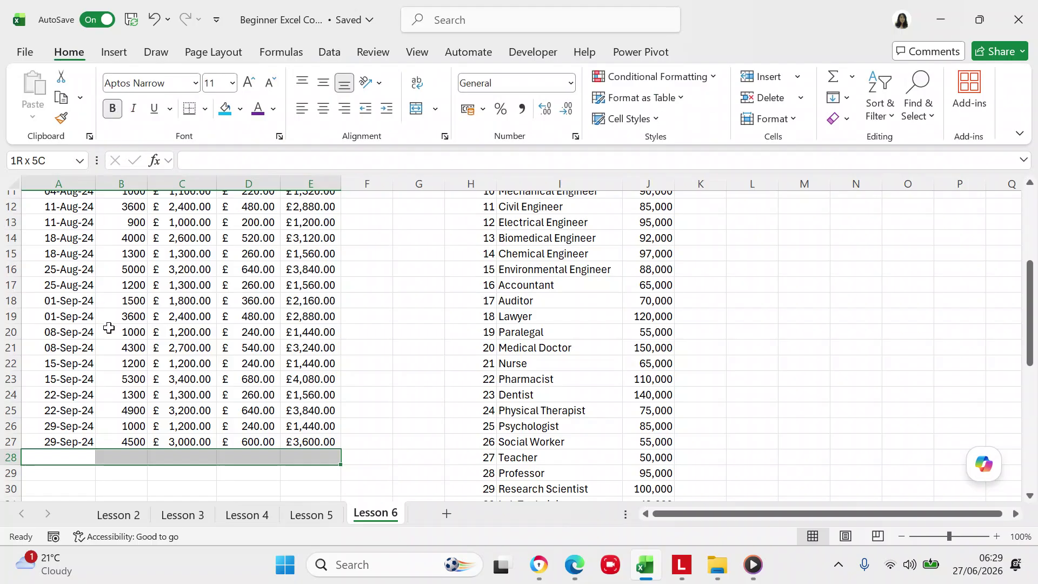
{"action": "type", "text": "`"}
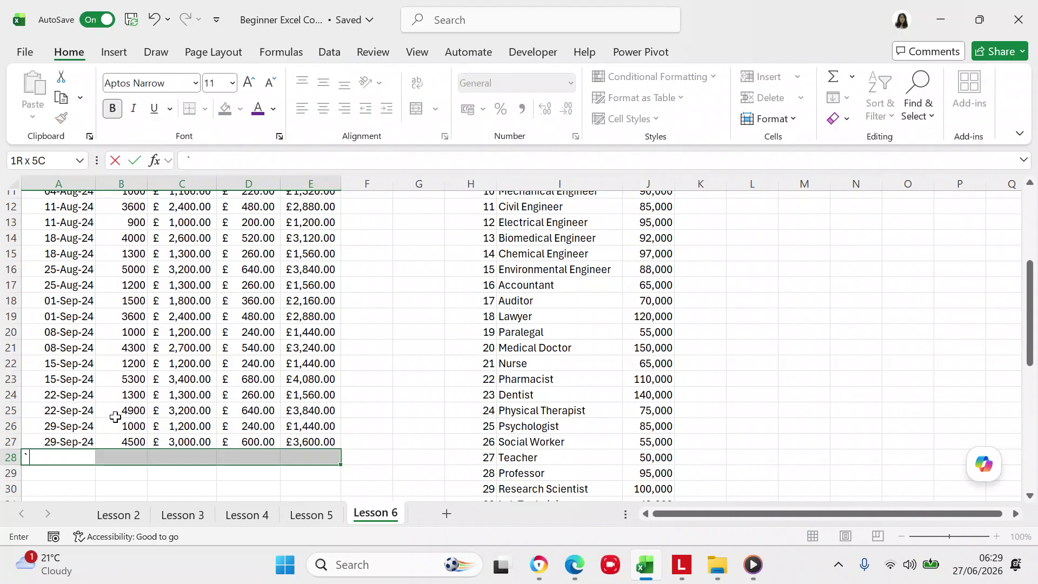
{"action": "key", "text": "BackSpace"}
Step: Apply bold formatting to the empty cells A29:E29, leaving one blank row below the last invoice
{"action": "left_click", "coordinate": [61, 473]}
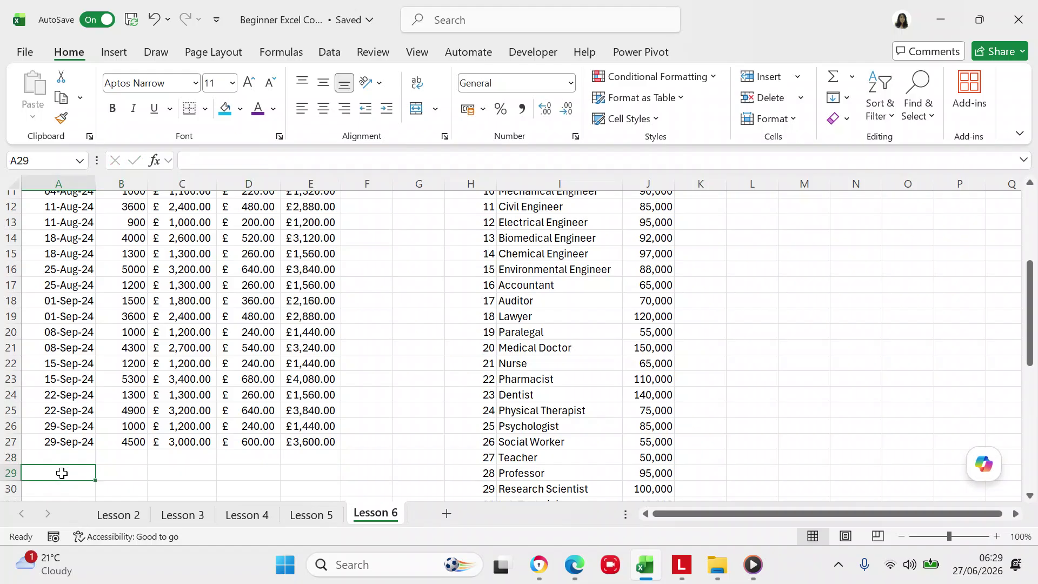
{"action": "key", "text": "shift+Right"}
{"action": "key", "text": "shift+Right"}
{"action": "key", "text": "shift+Right"}
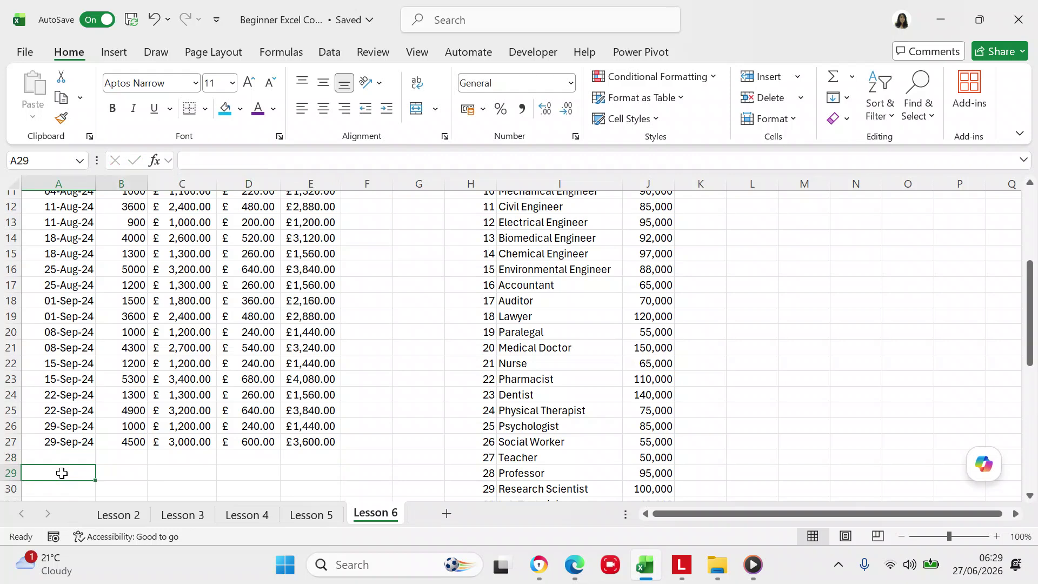
{"action": "key", "text": "shift+Right"}
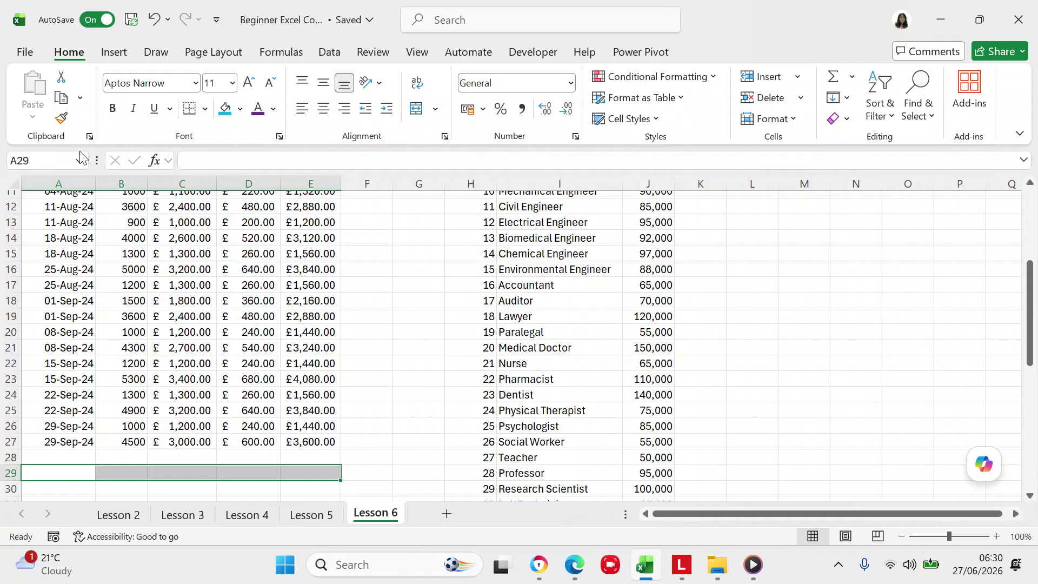
{"action": "left_click", "coordinate": [112, 108]}
Step: Enter the label "Totals" in A29
{"action": "left_click", "coordinate": [66, 477]}
{"action": "type", "text": "T"}
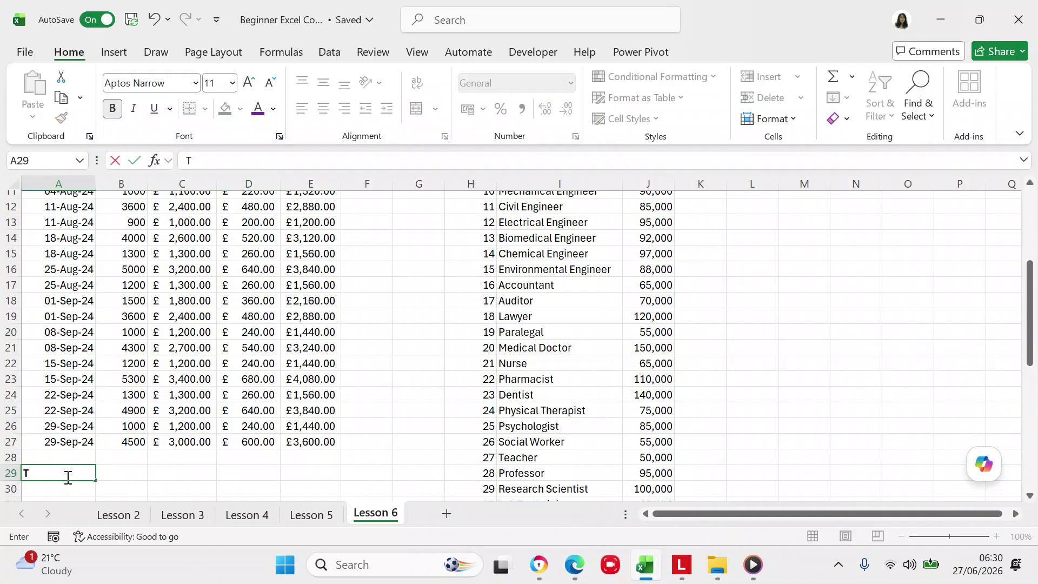
{"action": "type", "text": "otals"}
{"action": "left_click", "coordinate": [129, 468]}
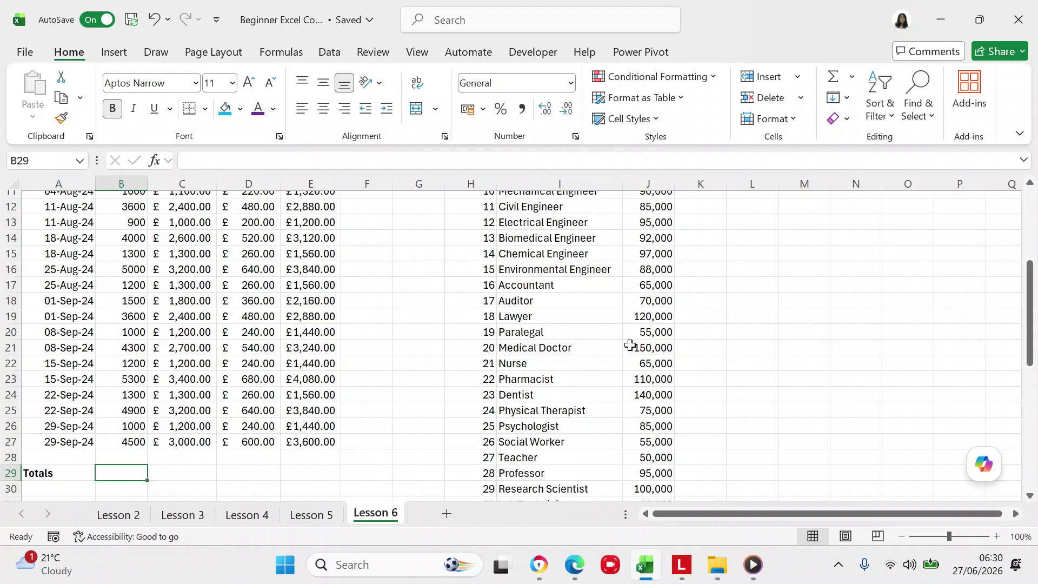
Step: Total the items posted in B29 with a SUM formula over B2:B27
{"action": "left_click_drag", "start_coordinate": [1029, 362], "coordinate": [1037, 260]}
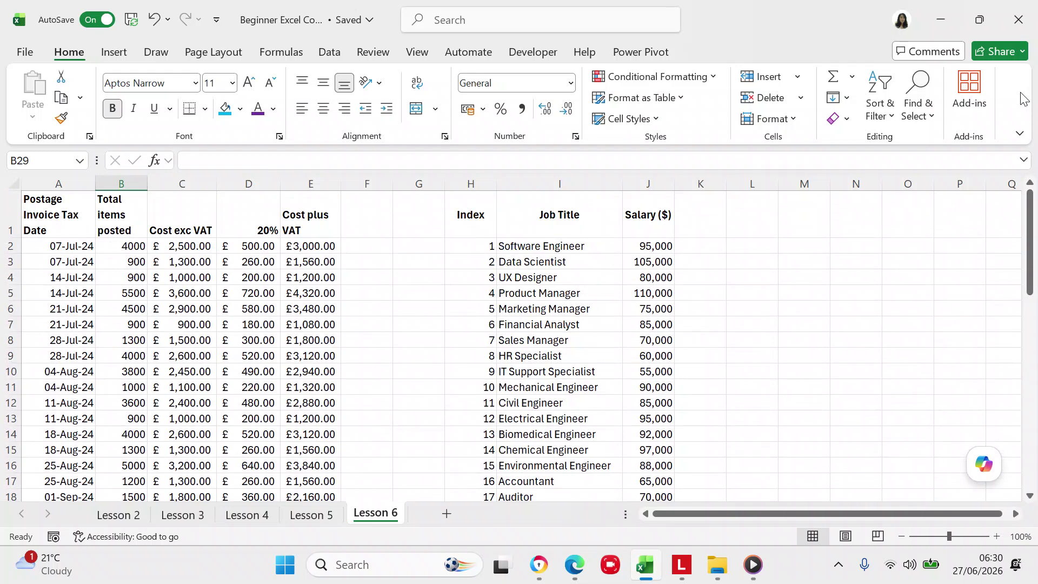
{"action": "left_click_drag", "start_coordinate": [1029, 238], "coordinate": [1014, 301]}
{"action": "left_click", "coordinate": [132, 422]}
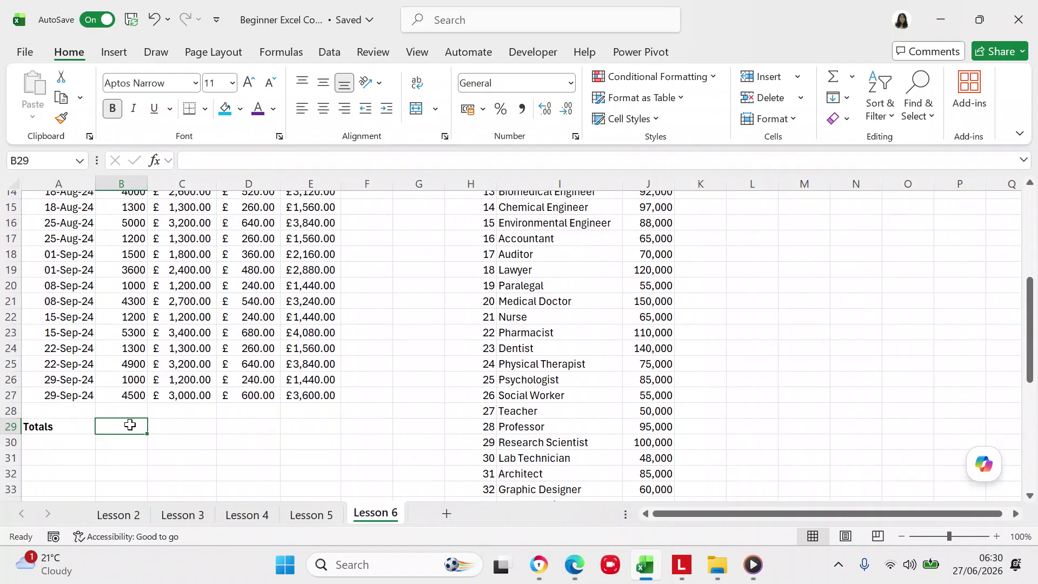
{"action": "type", "text": "="}
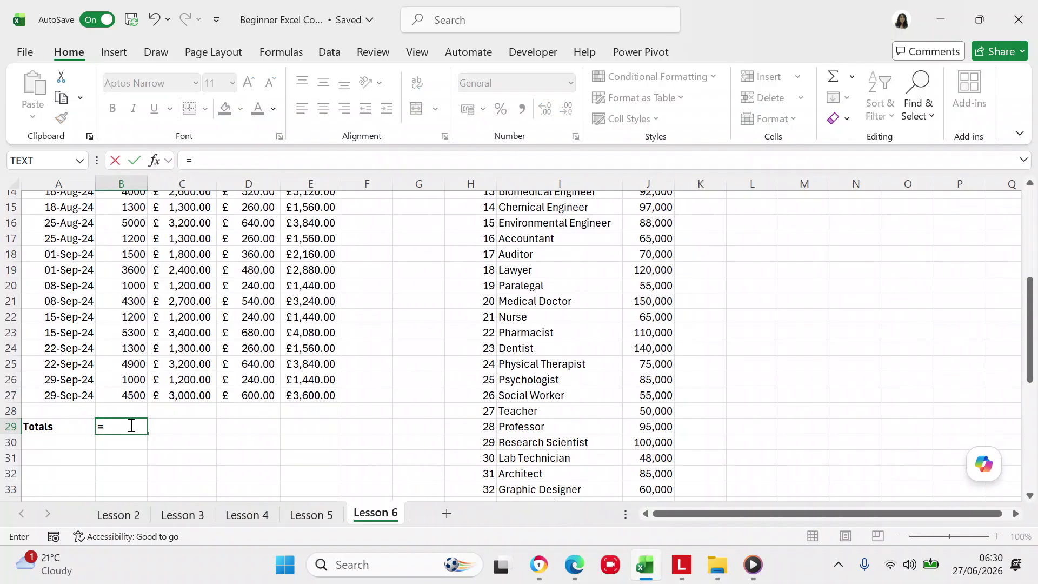
{"action": "type", "text": "sum"}
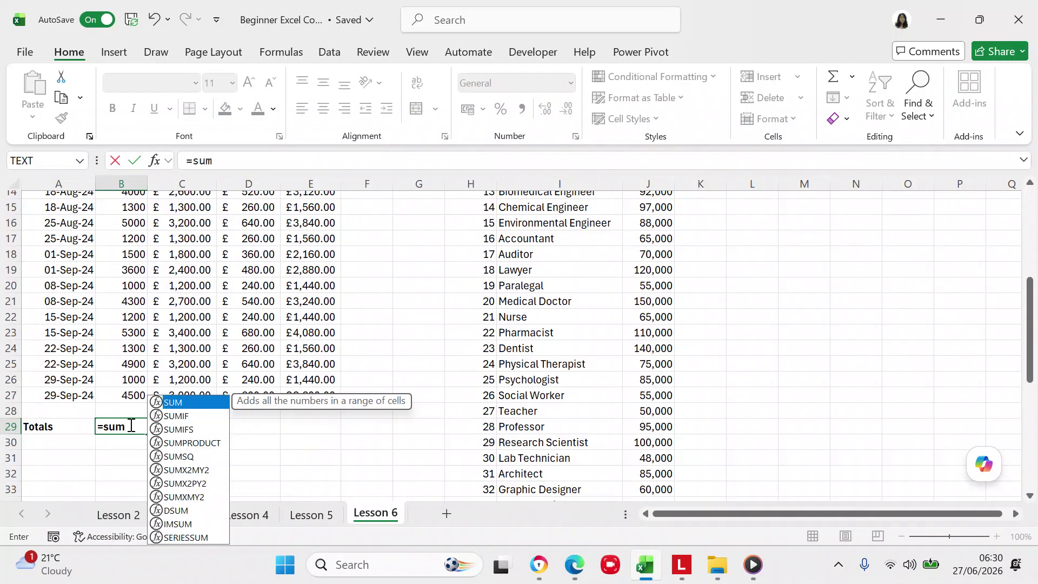
{"action": "type", "text": "("}
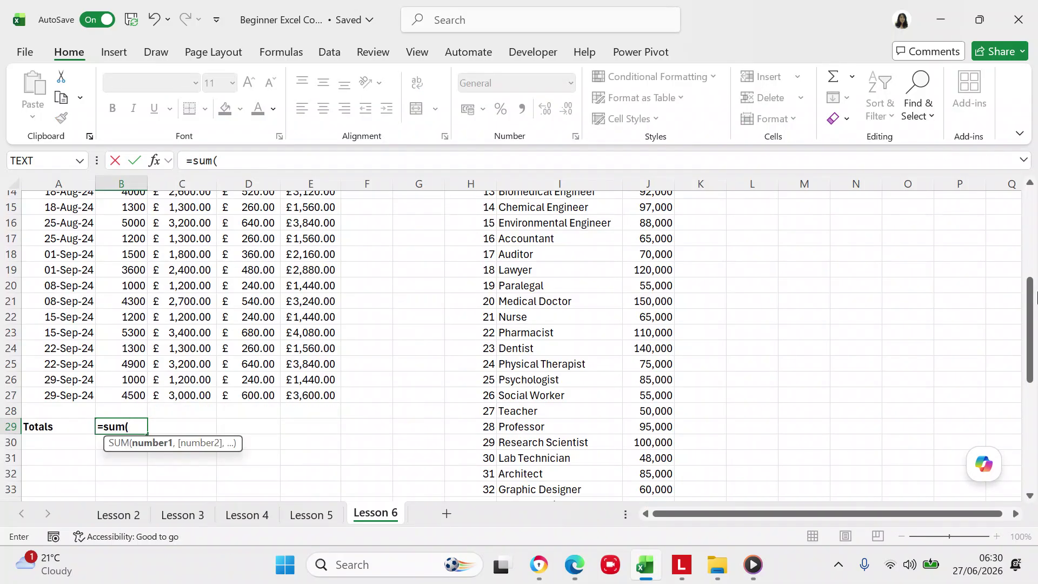
{"action": "left_click_drag", "start_coordinate": [1028, 364], "coordinate": [1022, 258]}
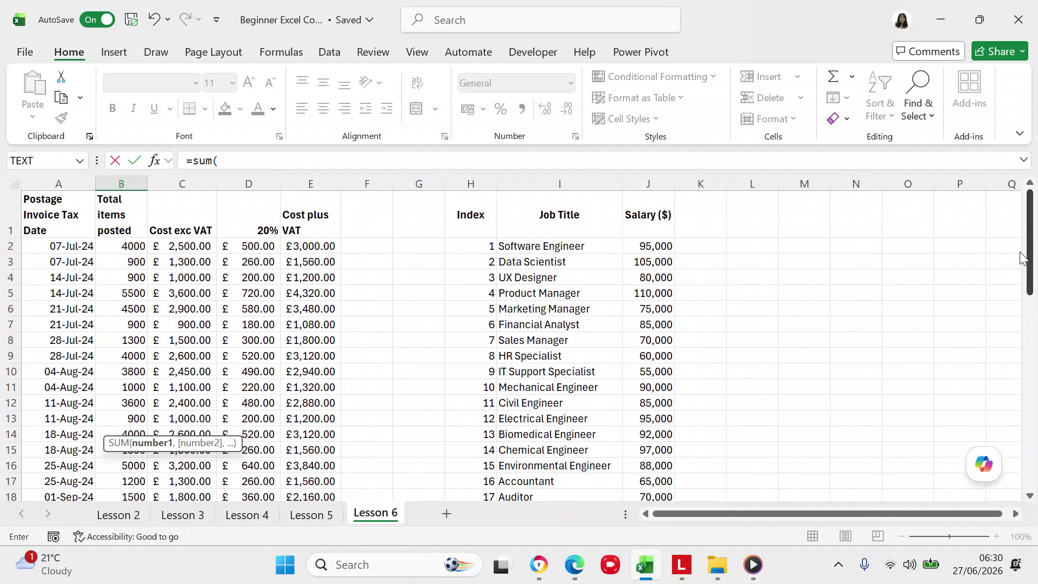
{"action": "left_click", "coordinate": [138, 247]}
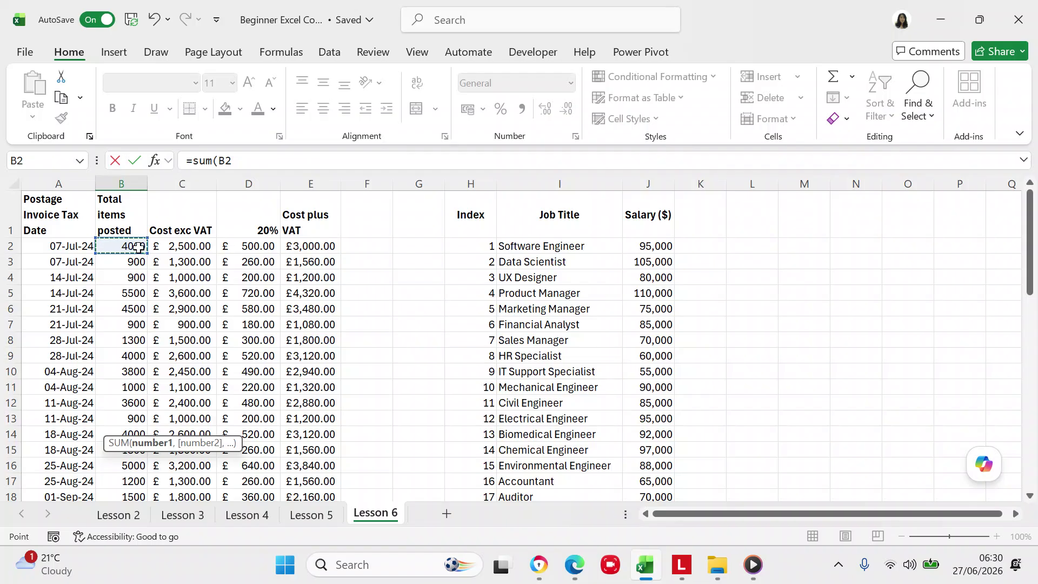
{"action": "left_click_drag", "start_coordinate": [138, 247], "coordinate": [129, 308]}
{"action": "key", "text": "shift+Down"}
{"action": "key", "text": "shift+Down"}
{"action": "key", "text": "shift+Down"}
{"action": "key", "text": "shift+Down"}
{"action": "key", "text": "shift+Down"}
{"action": "key", "text": "shift+Down"}
{"action": "key", "text": "shift+Down"}
{"action": "key", "text": "shift+Down"}
{"action": "key", "text": "shift+Down"}
{"action": "key", "text": "shift+Down"}
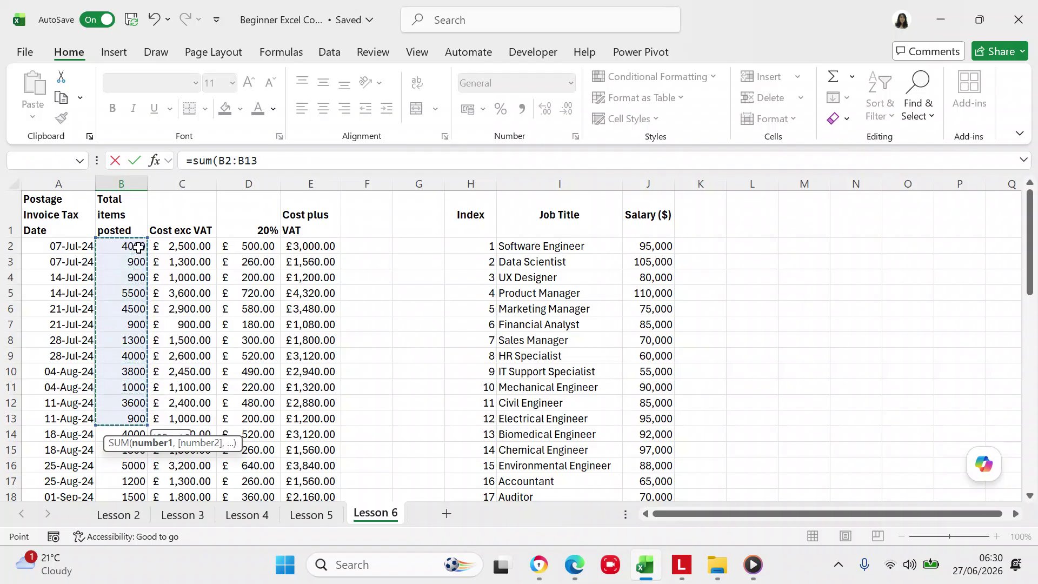
{"action": "key", "text": "shift+Down"}
{"action": "key", "text": "shift+Down"}
{"action": "key", "text": "shift+Down"}
{"action": "key", "text": "shift+Down"}
{"action": "key", "text": "shift+Down"}
{"action": "key", "text": "shift+Down"}
{"action": "key", "text": "shift+Down"}
{"action": "key", "text": "shift+Down"}
{"action": "key", "text": "shift+Down"}
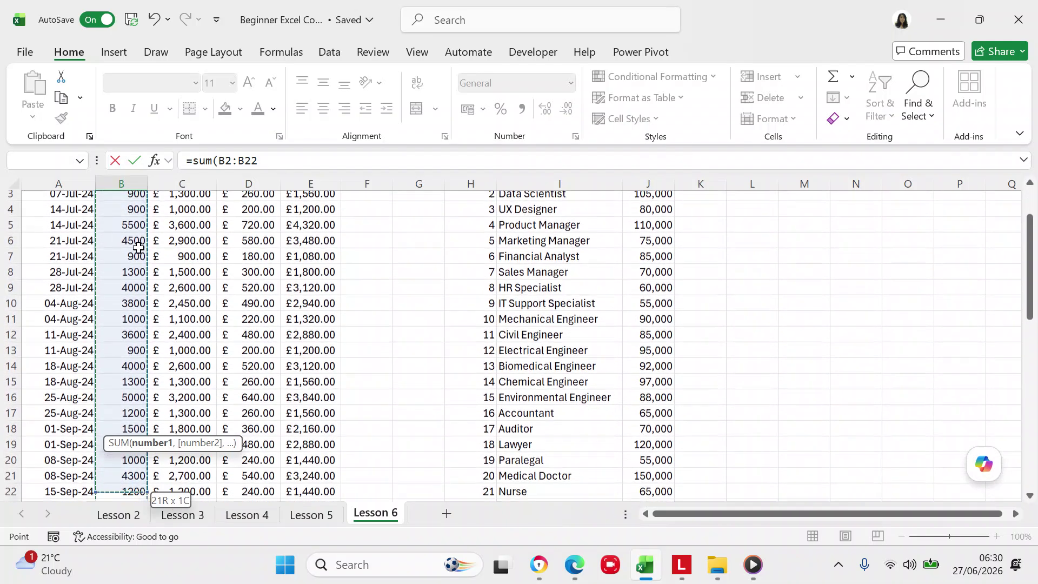
{"action": "key", "text": "shift+Down"}
{"action": "key", "text": "shift+Down"}
{"action": "key", "text": "shift+Down"}
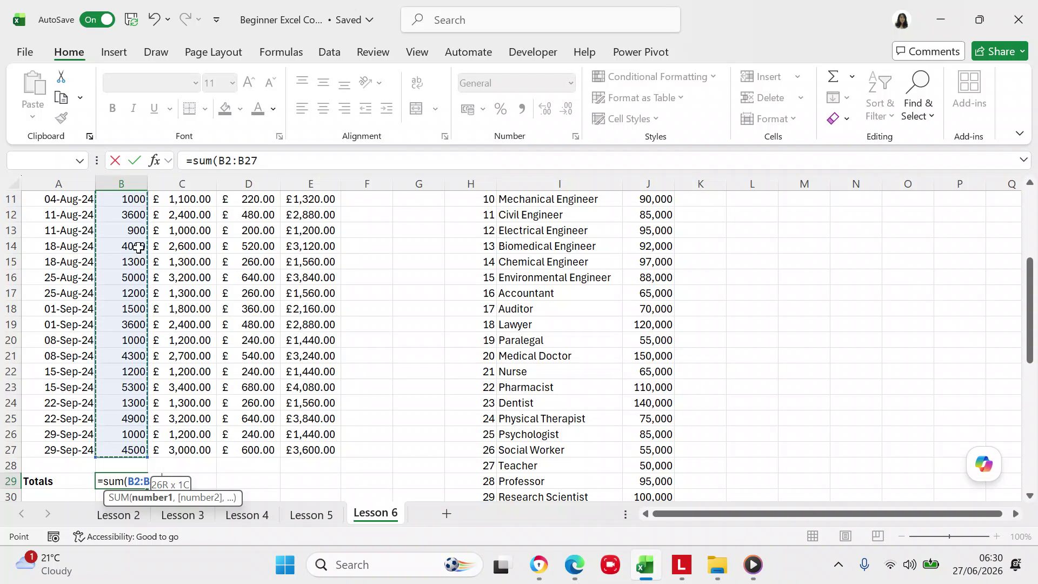
{"action": "key", "text": "Return"}
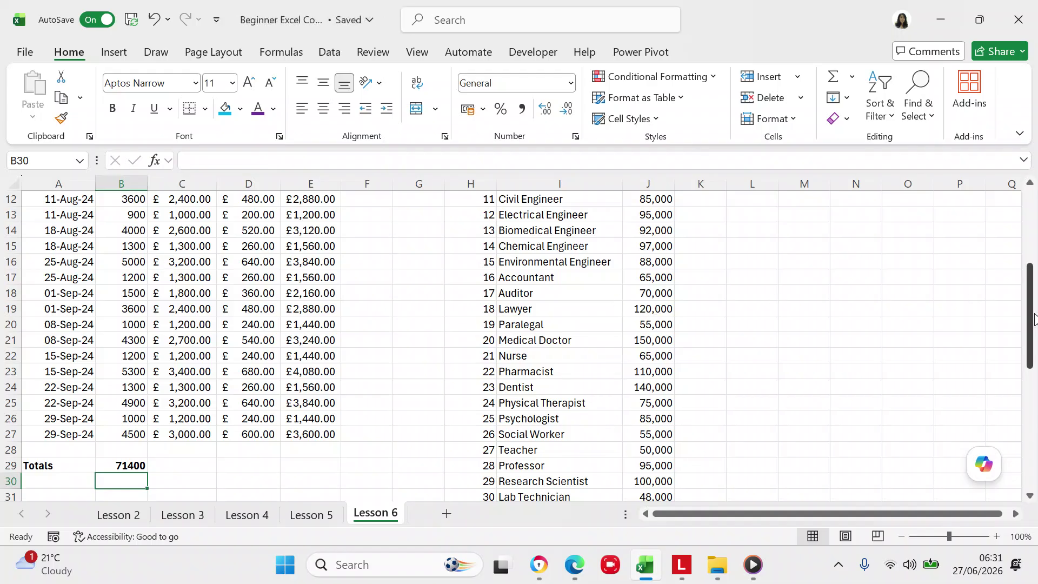
Step: Format B2:B29 as Number with a 1000 separator and 0 decimal places
{"action": "left_click_drag", "start_coordinate": [1033, 318], "coordinate": [1016, 201]}
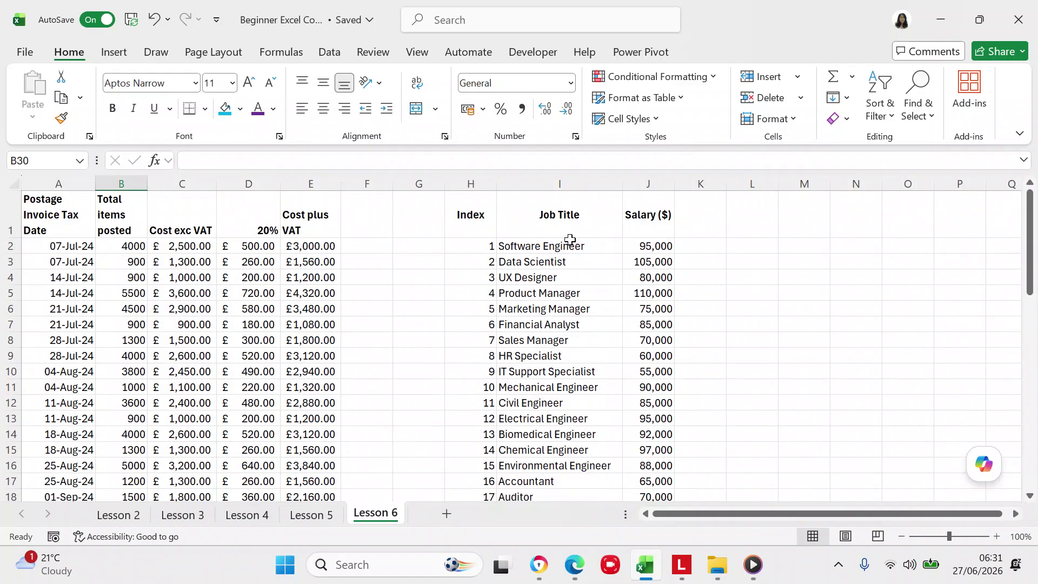
{"action": "left_click", "coordinate": [135, 243]}
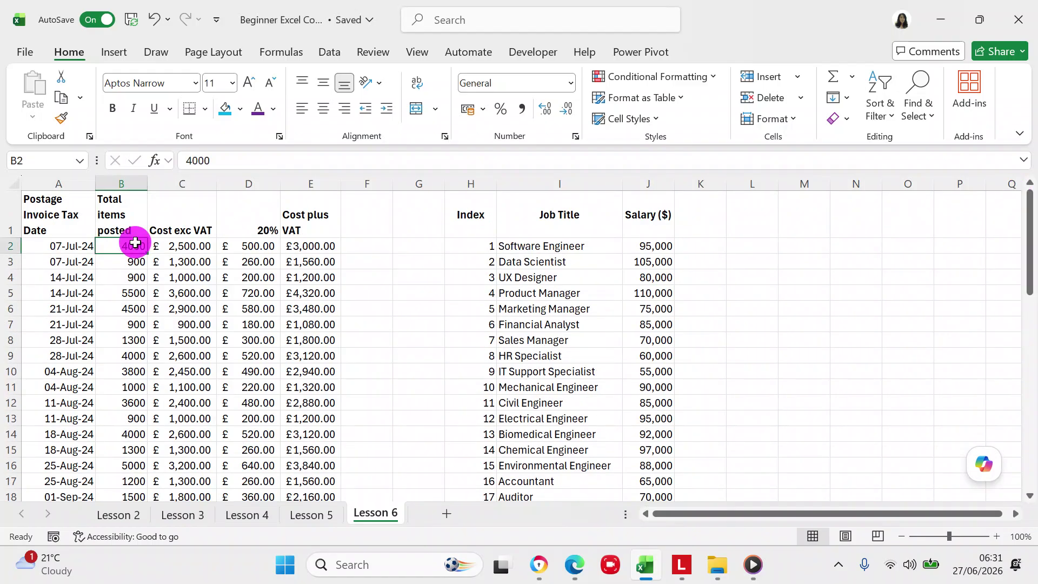
{"action": "key", "text": "shift+Down"}
{"action": "key", "text": "shift+Down"}
{"action": "key", "text": "shift+Down"}
{"action": "key", "text": "shift+Down"}
{"action": "key", "text": "shift+Down"}
{"action": "key", "text": "shift+Down"}
{"action": "key", "text": "shift+Down"}
{"action": "key", "text": "shift+Down"}
{"action": "key", "text": "shift+Down"}
{"action": "key", "text": "shift+Down"}
{"action": "key", "text": "shift+Down"}
{"action": "key", "text": "shift+Down"}
{"action": "key", "text": "shift+Down"}
{"action": "key", "text": "shift+Down"}
{"action": "key", "text": "shift+Down"}
{"action": "key", "text": "shift+Down"}
{"action": "key", "text": "shift+Down"}
{"action": "key", "text": "shift+Down"}
{"action": "key", "text": "shift+Down"}
{"action": "key", "text": "shift+Down"}
{"action": "key", "text": "shift+Down"}
{"action": "key", "text": "shift+Down"}
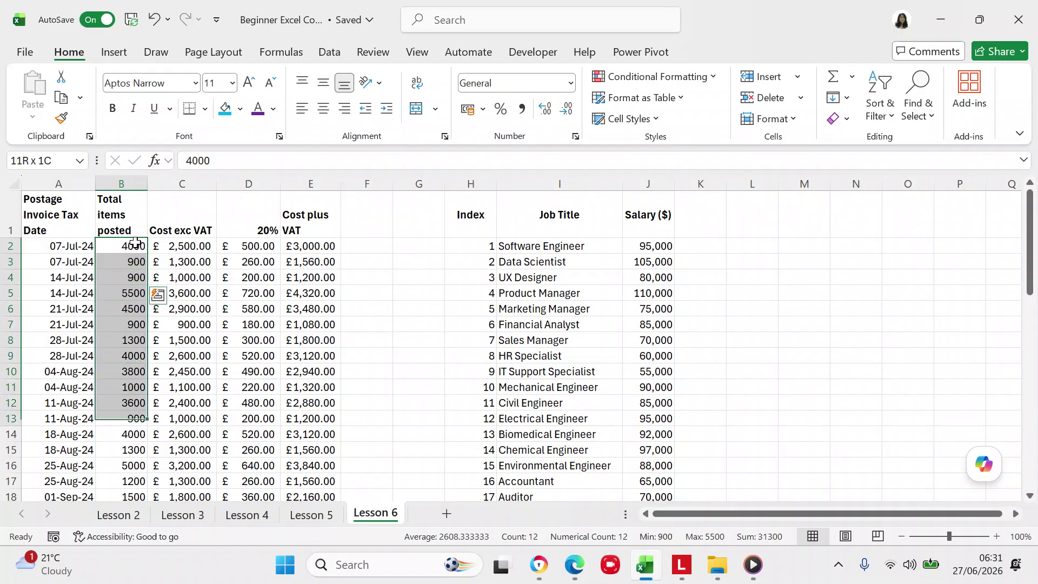
{"action": "key", "text": "shift+Down"}
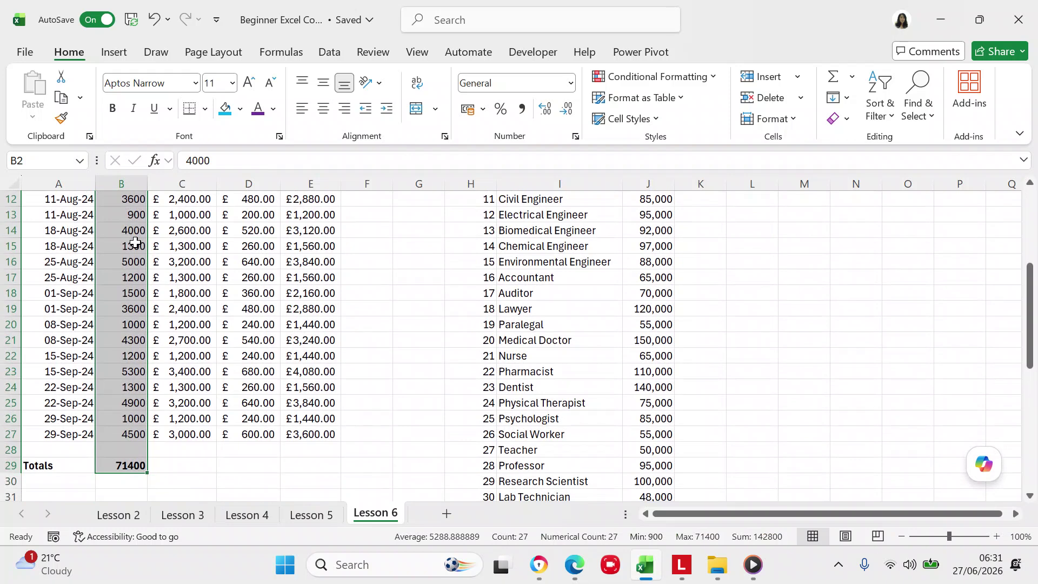
{"action": "left_click", "coordinate": [121, 258]}
{"action": "right_click", "coordinate": [121, 258]}
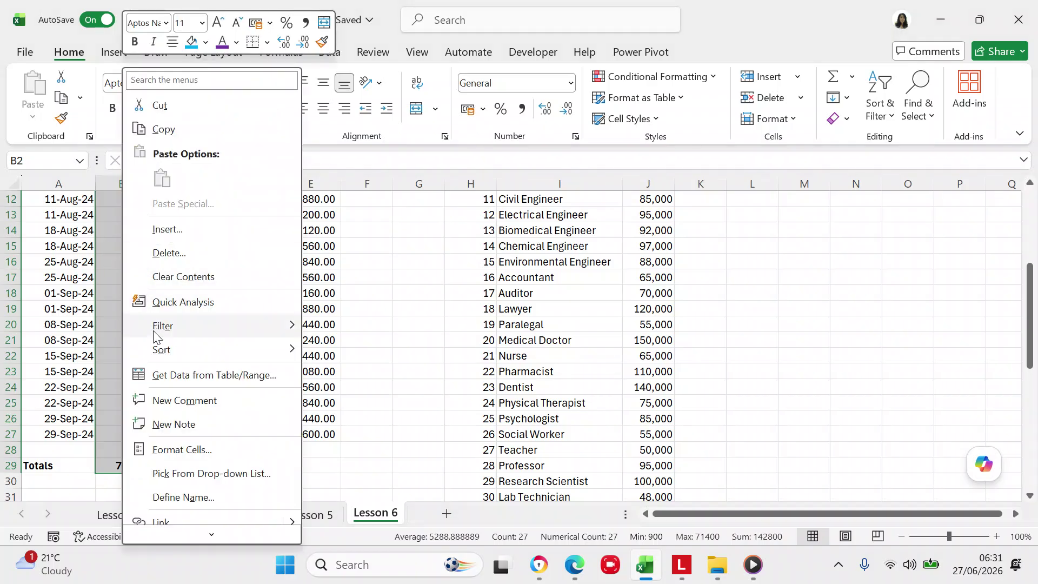
{"action": "left_click", "coordinate": [174, 450]}
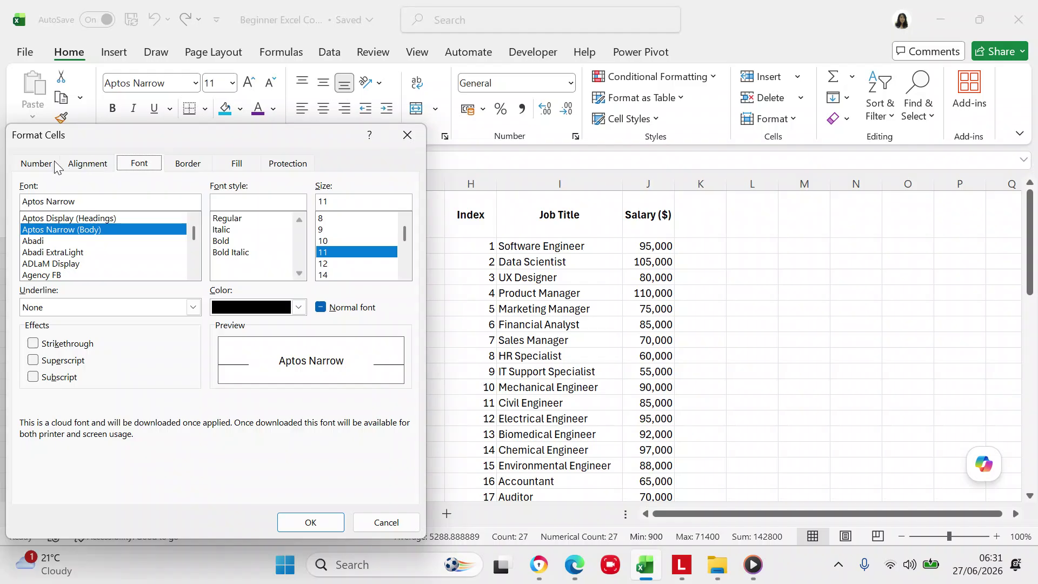
{"action": "left_click", "coordinate": [37, 164]}
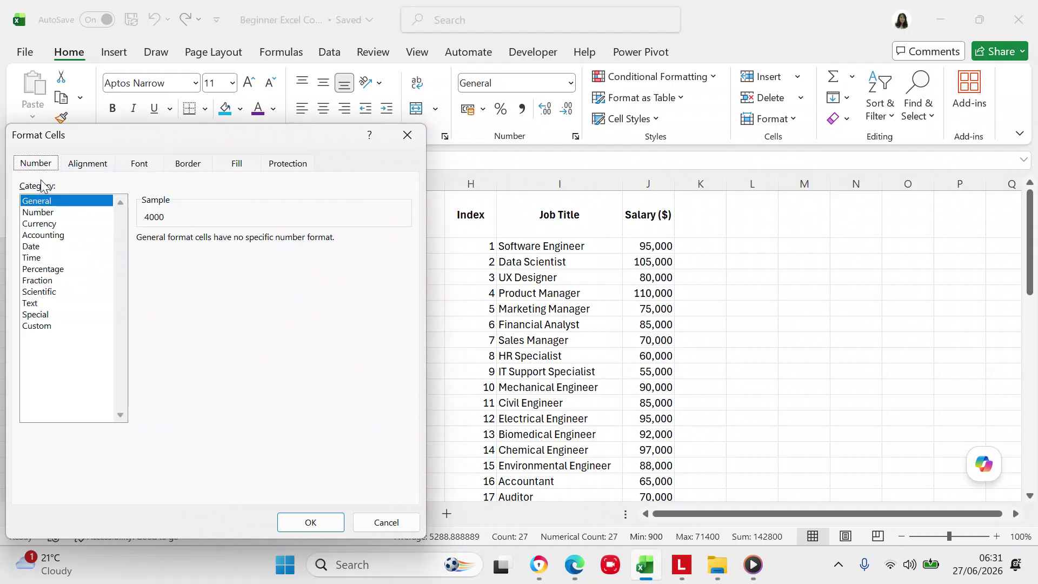
{"action": "left_click", "coordinate": [43, 212]}
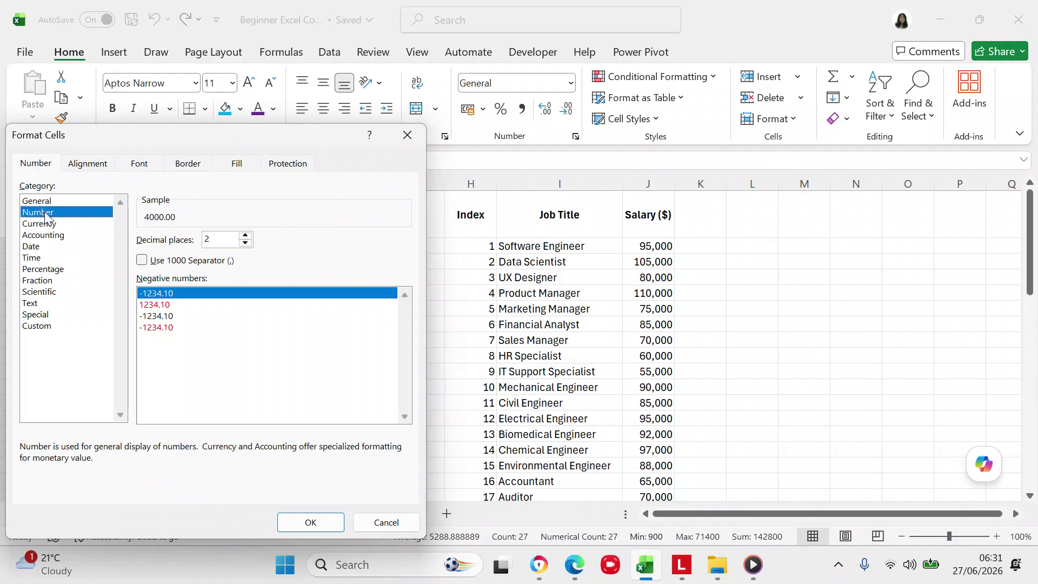
{"action": "left_click", "coordinate": [143, 262]}
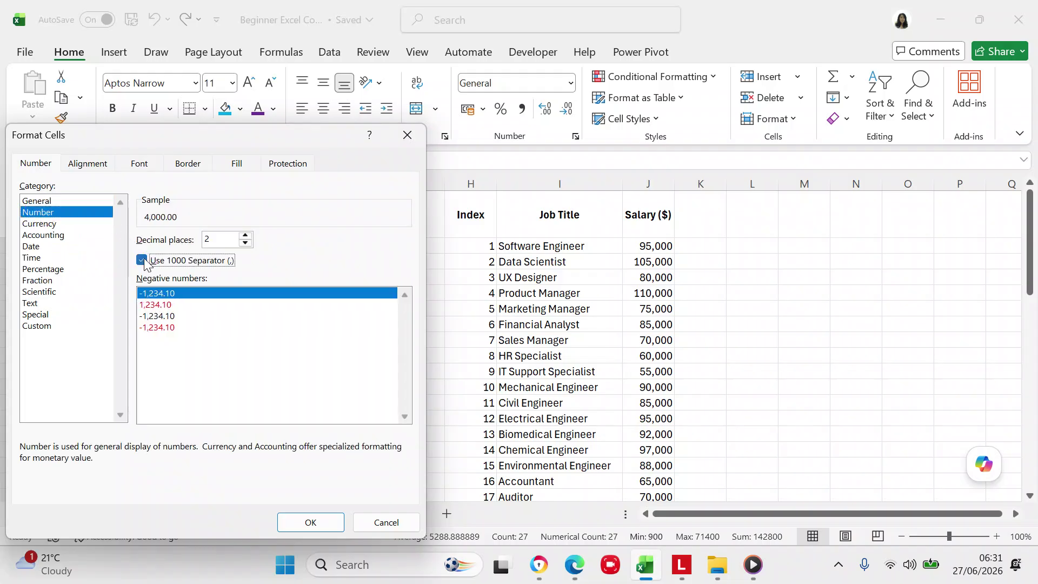
{"action": "left_click", "coordinate": [246, 243]}
{"action": "left_click", "coordinate": [245, 242]}
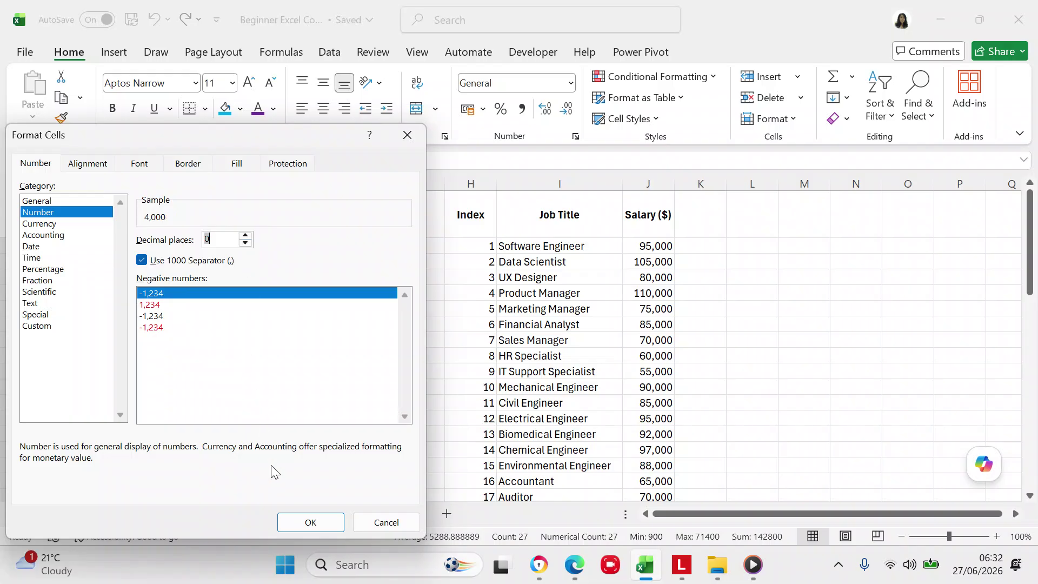
{"action": "left_click", "coordinate": [296, 524]}
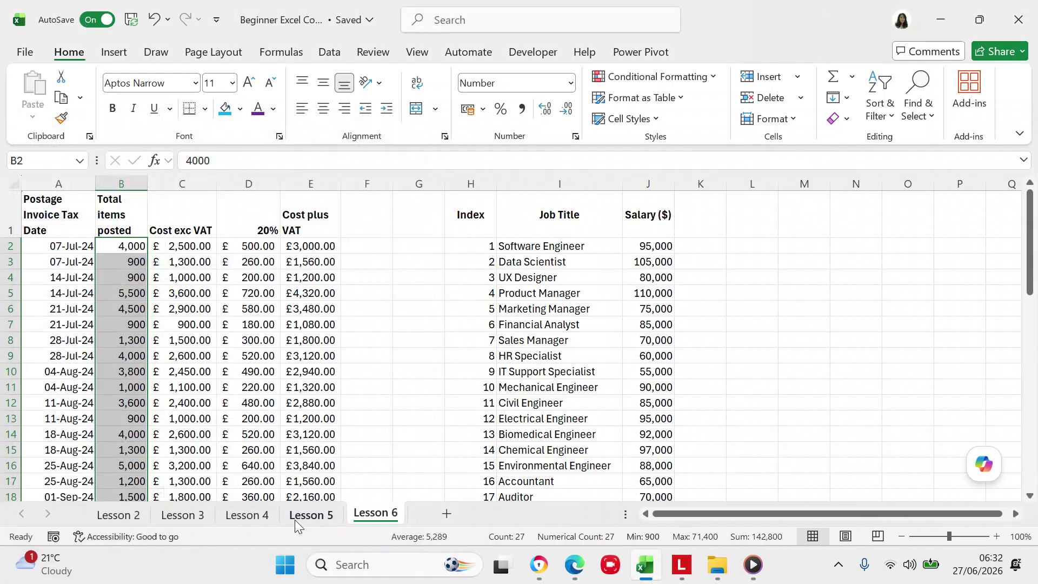
Step: Total the cost excluding VAT in C29 with the formula =sum(c2:c27)
{"action": "left_click_drag", "start_coordinate": [1031, 246], "coordinate": [1022, 330]}
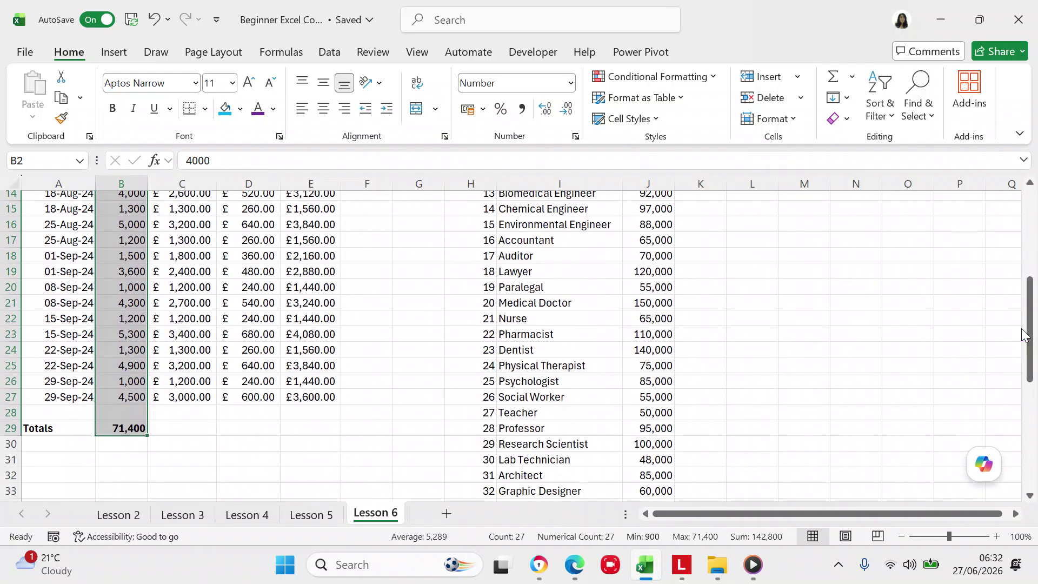
{"action": "mouse_move", "coordinate": [1029, 331]}
{"action": "left_mouse_down"}
{"action": "mouse_move", "coordinate": [1032, 227]}
{"action": "mouse_move", "coordinate": [1014, 324]}
{"action": "left_mouse_up"}
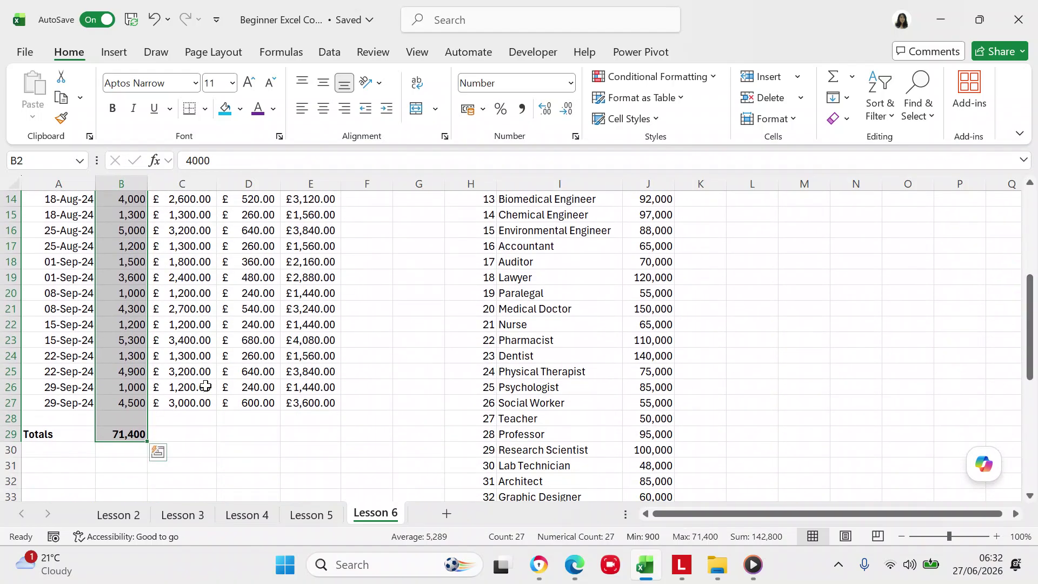
{"action": "left_click", "coordinate": [132, 432]}
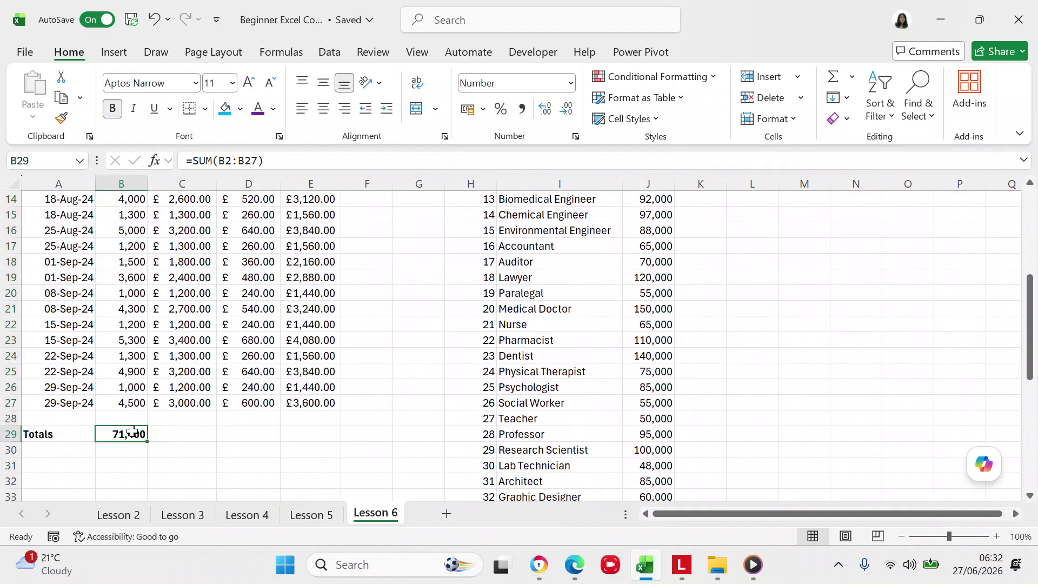
{"action": "left_click", "coordinate": [182, 435]}
{"action": "type", "text": "=sum"}
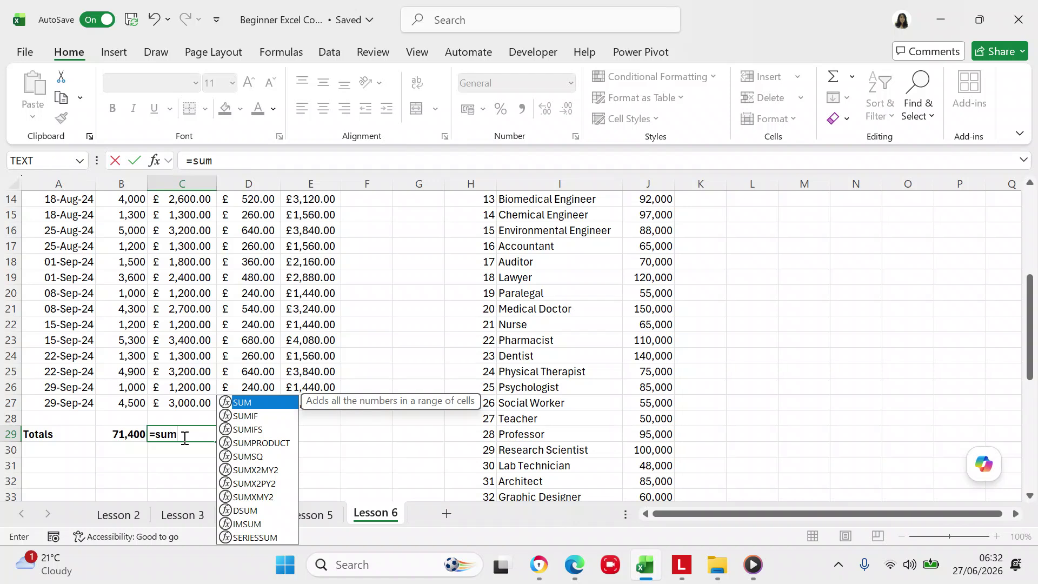
{"action": "type", "text": "("}
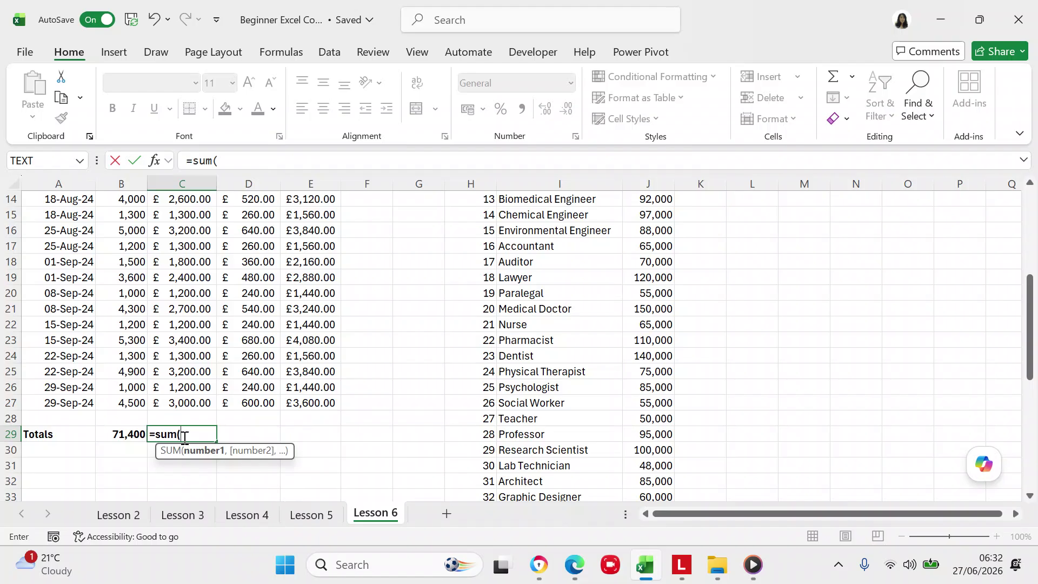
{"action": "type", "text": "c2:"}
{"action": "type", "text": "c27"}
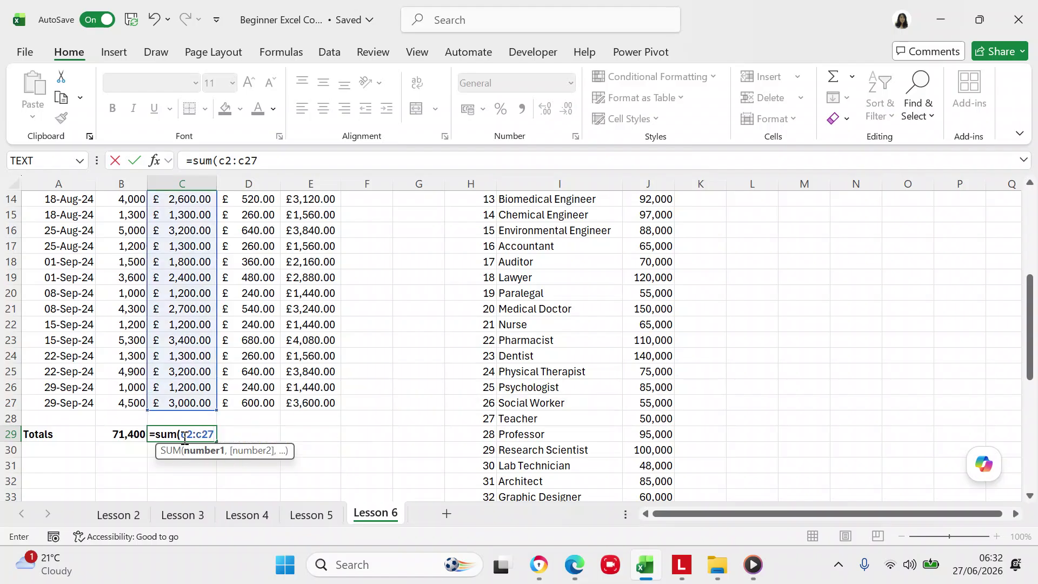
{"action": "type", "text": ")"}
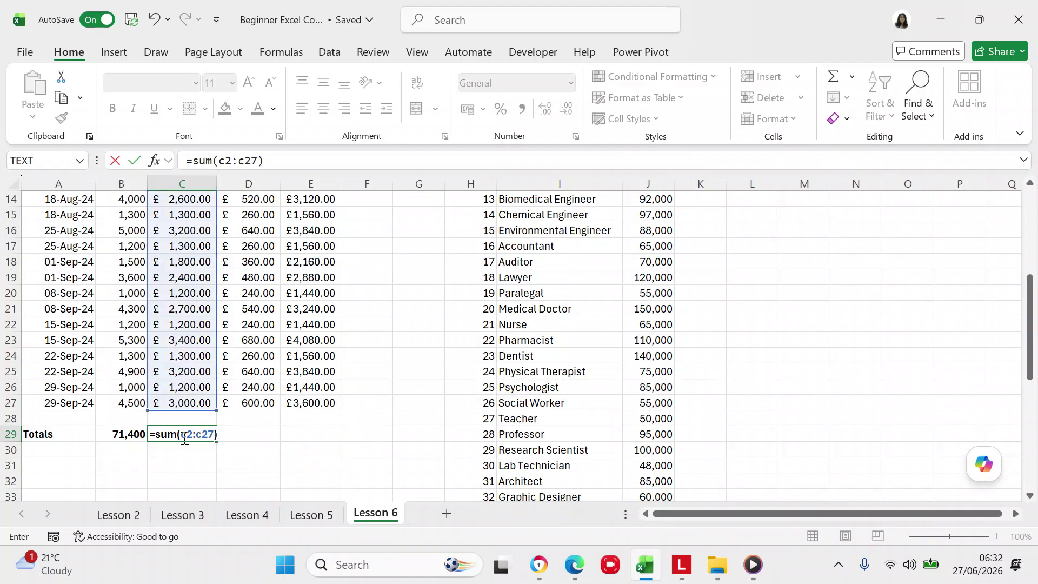
{"action": "key", "text": "Return"}
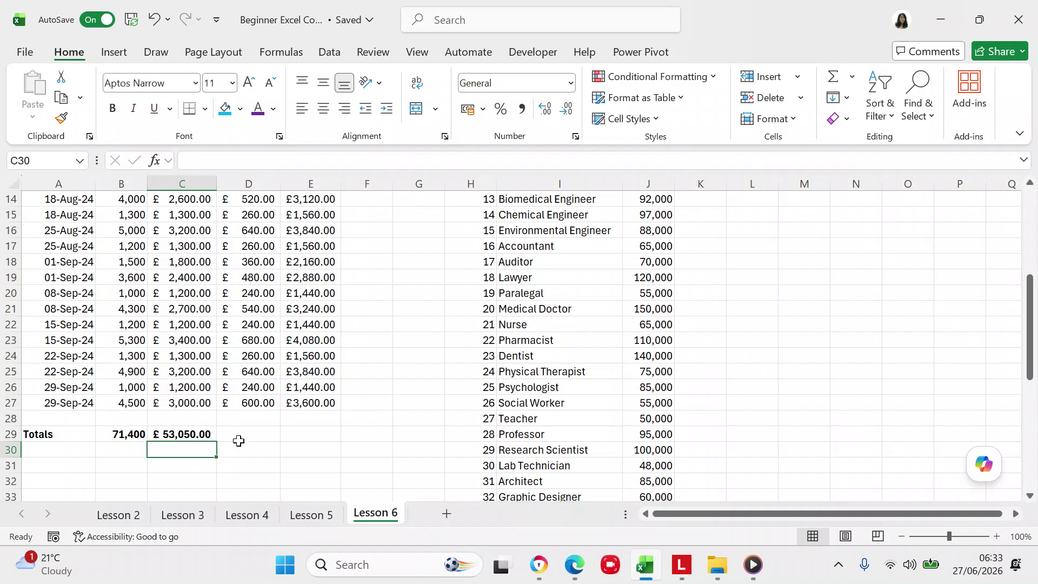
Step: Copy the SUM formula from C29 into D29:E29 of the Totals row
{"action": "left_click", "coordinate": [196, 432]}
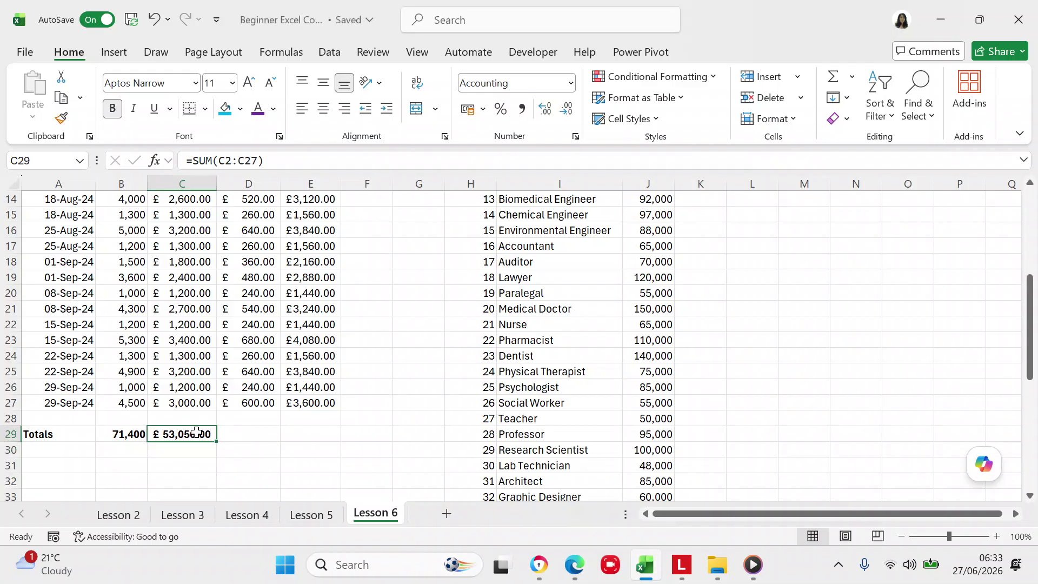
{"action": "left_click", "coordinate": [196, 434]}
{"action": "key", "text": "ctrl+c"}
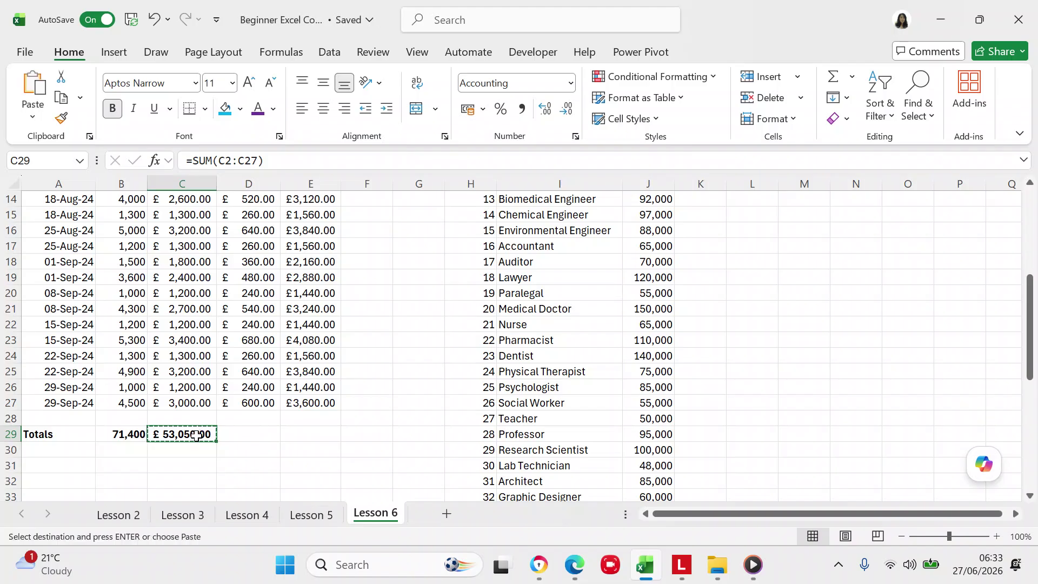
{"action": "left_click", "coordinate": [223, 435]}
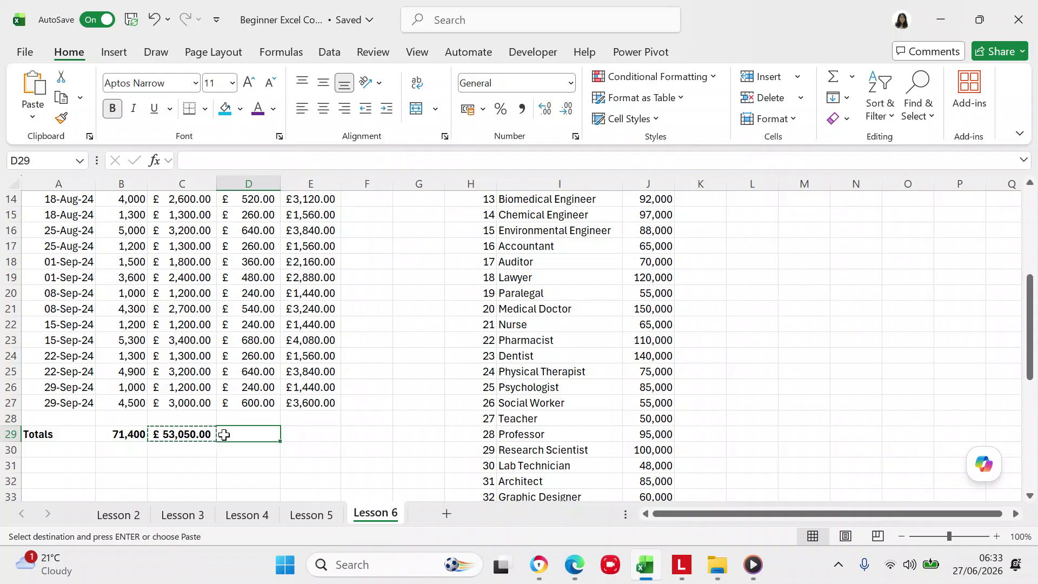
{"action": "key", "text": "shift+Right"}
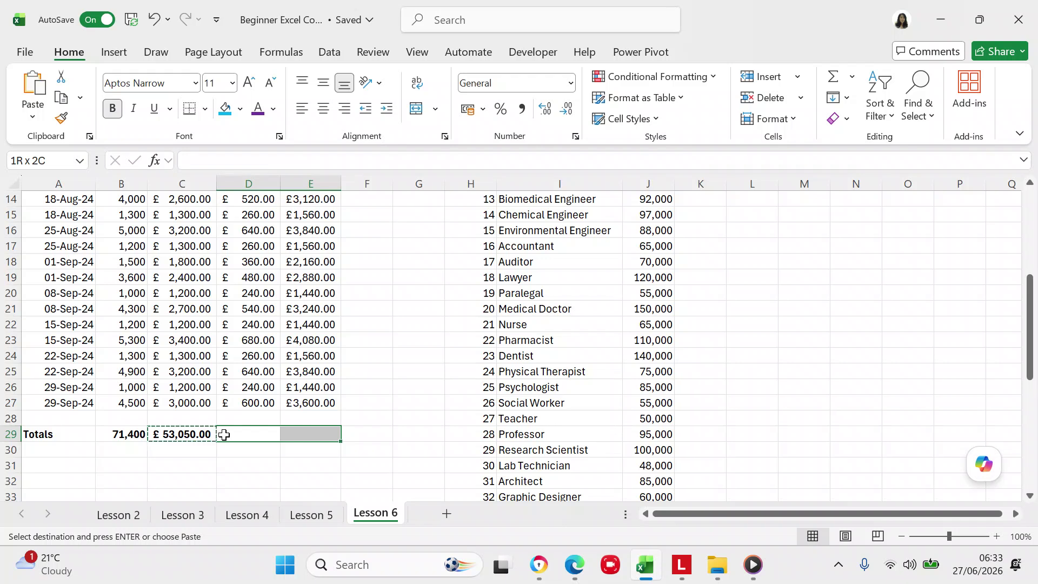
{"action": "key", "text": "ctrl+v"}
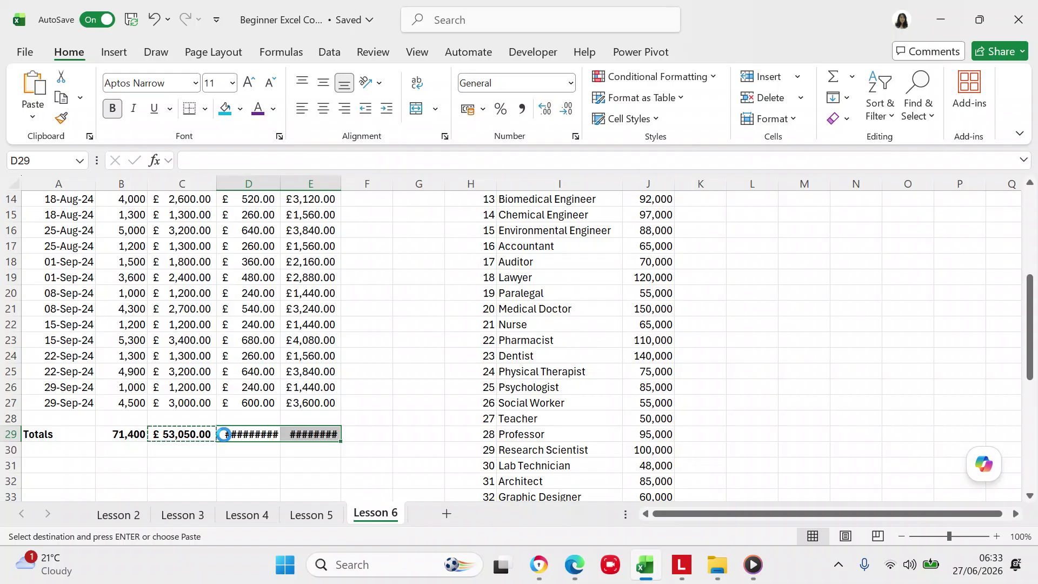
Step: Widen columns D and E enough to show their totals in row 29 in full
{"action": "left_click", "coordinate": [391, 404]}
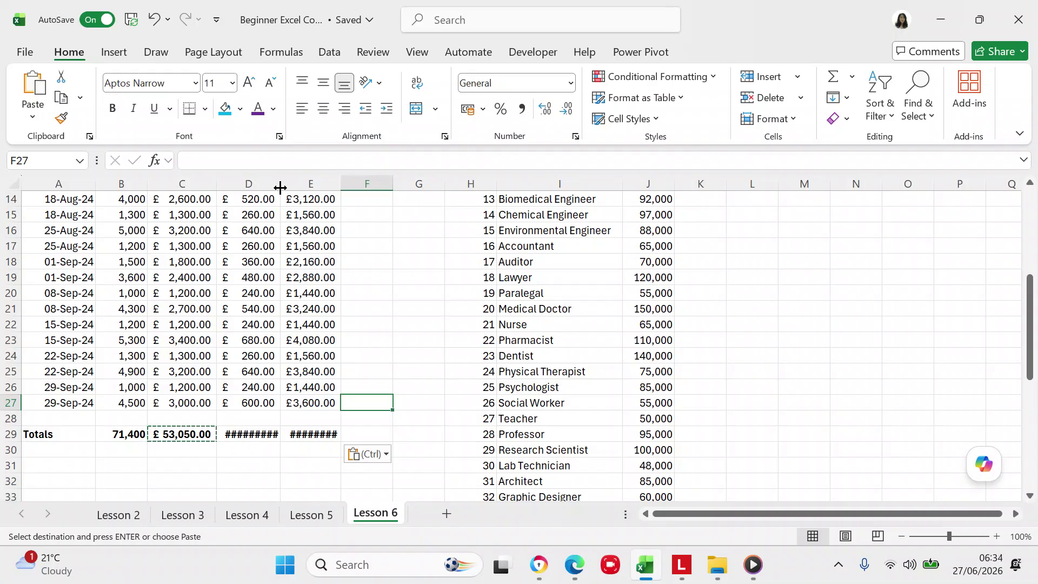
{"action": "left_click_drag", "start_coordinate": [280, 188], "coordinate": [280, 187]}
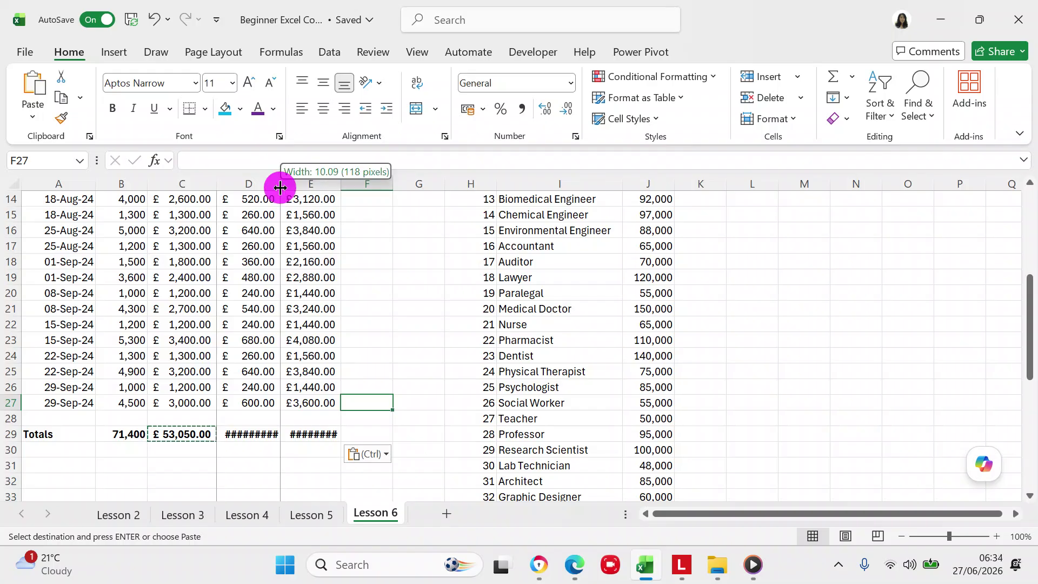
{"action": "left_click_drag", "start_coordinate": [280, 187], "coordinate": [289, 187]}
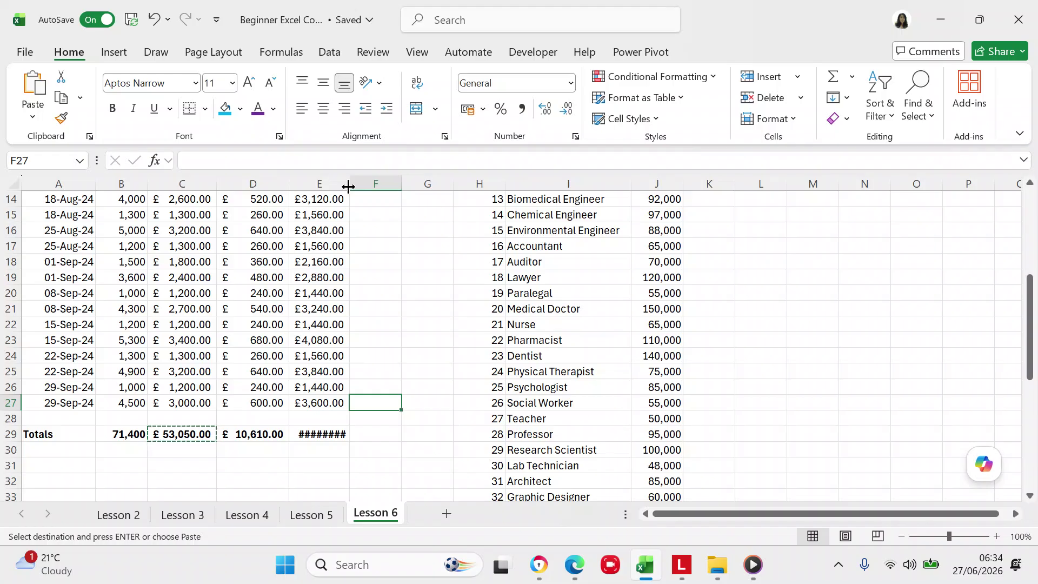
{"action": "left_click_drag", "start_coordinate": [348, 186], "coordinate": [357, 187]}
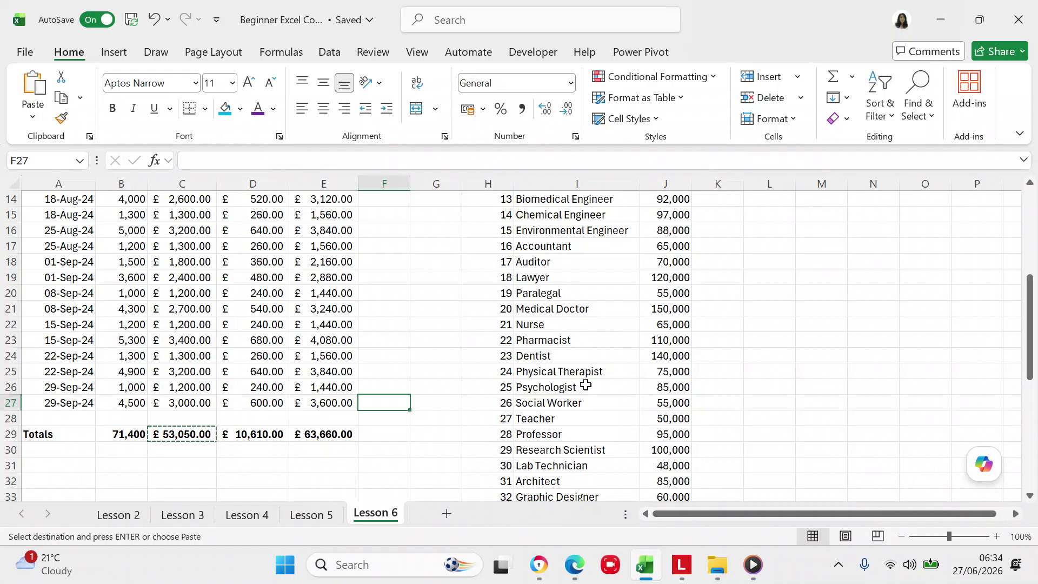
Step: Append the currency unit to the header in C1 so it reads "Cost exc VAT (£)"
{"action": "left_click_drag", "start_coordinate": [1030, 370], "coordinate": [1031, 145]}
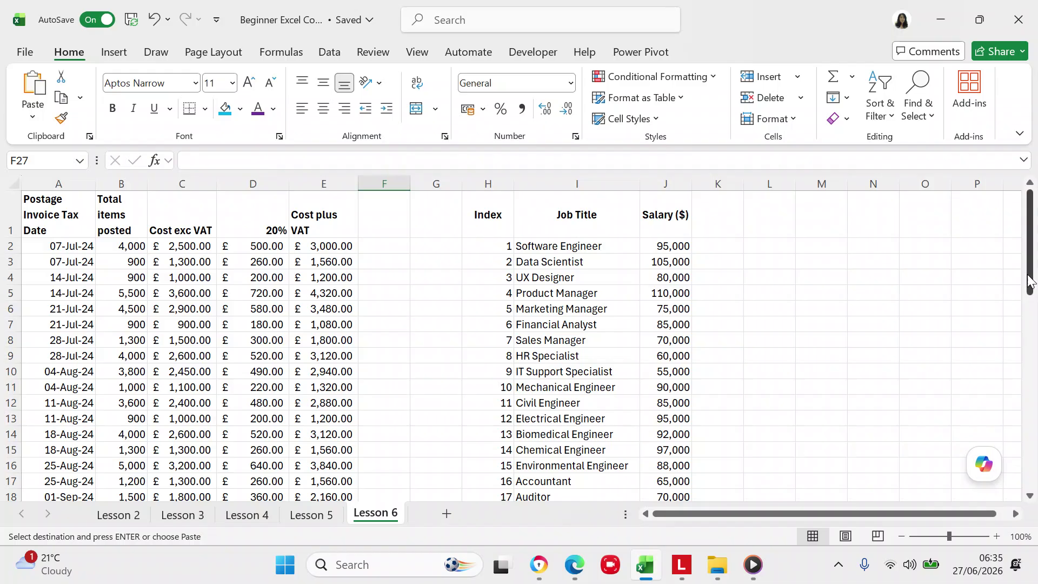
{"action": "left_click_drag", "start_coordinate": [1028, 282], "coordinate": [996, 240]}
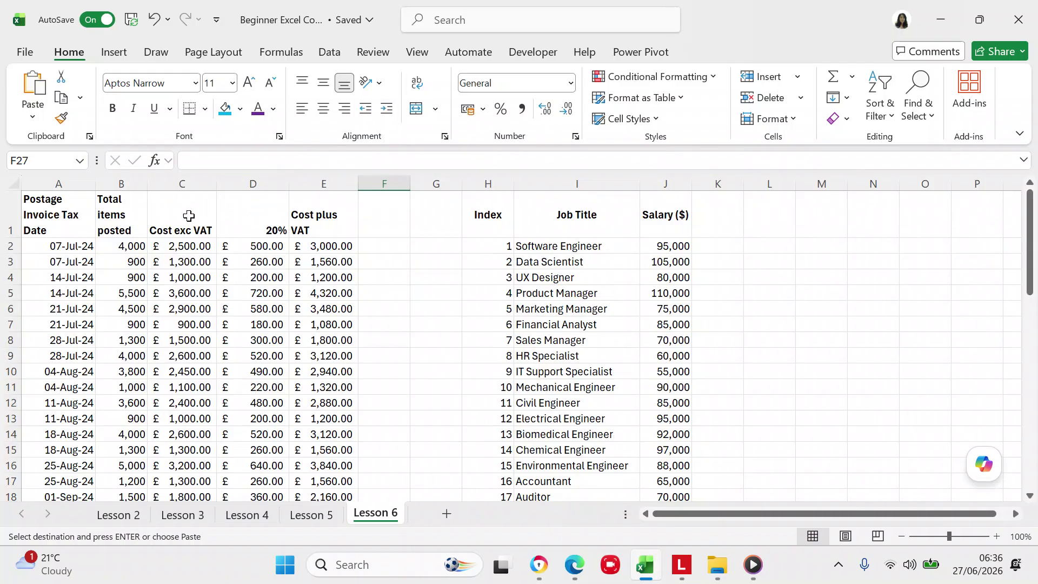
{"action": "left_click", "coordinate": [174, 227]}
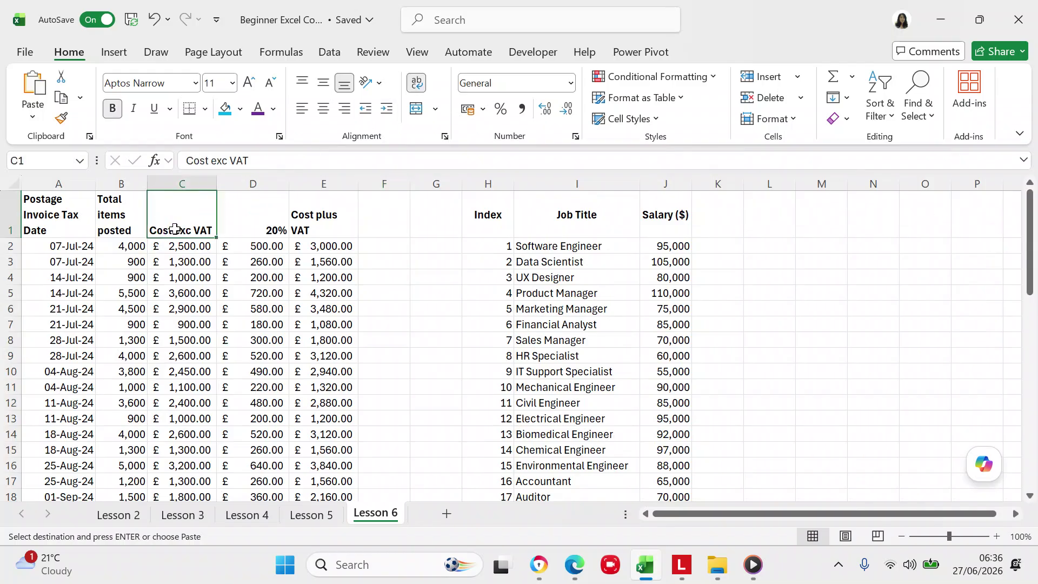
{"action": "double_click", "coordinate": [212, 231]}
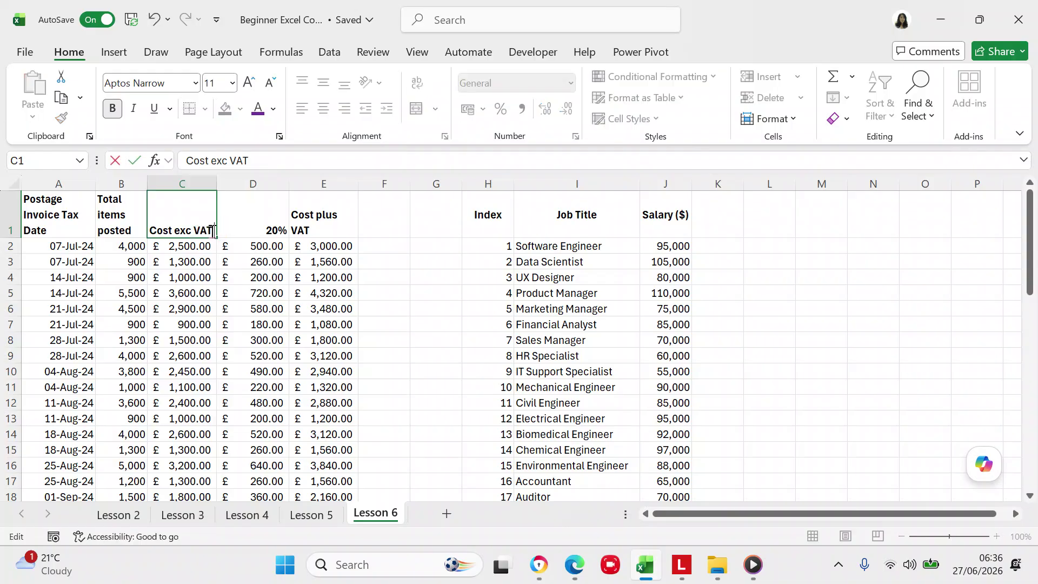
{"action": "type", "text": "("}
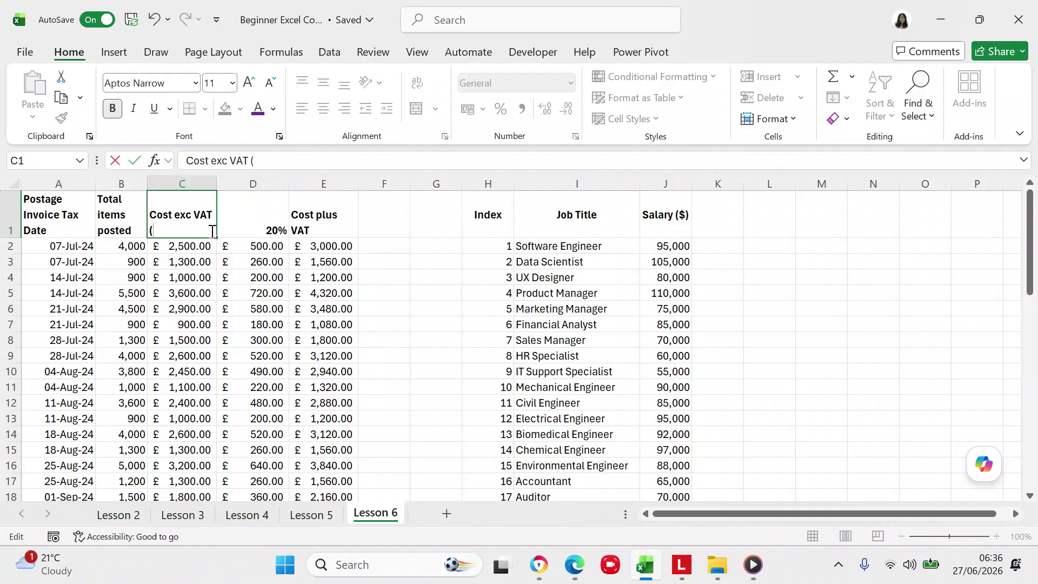
{"action": "type", "text": "£)"}
Step: Append the currency unit to the header in E1 so it reads "Cost plus VAT (£)"
{"action": "left_click", "coordinate": [299, 219]}
{"action": "left_click", "coordinate": [316, 229]}
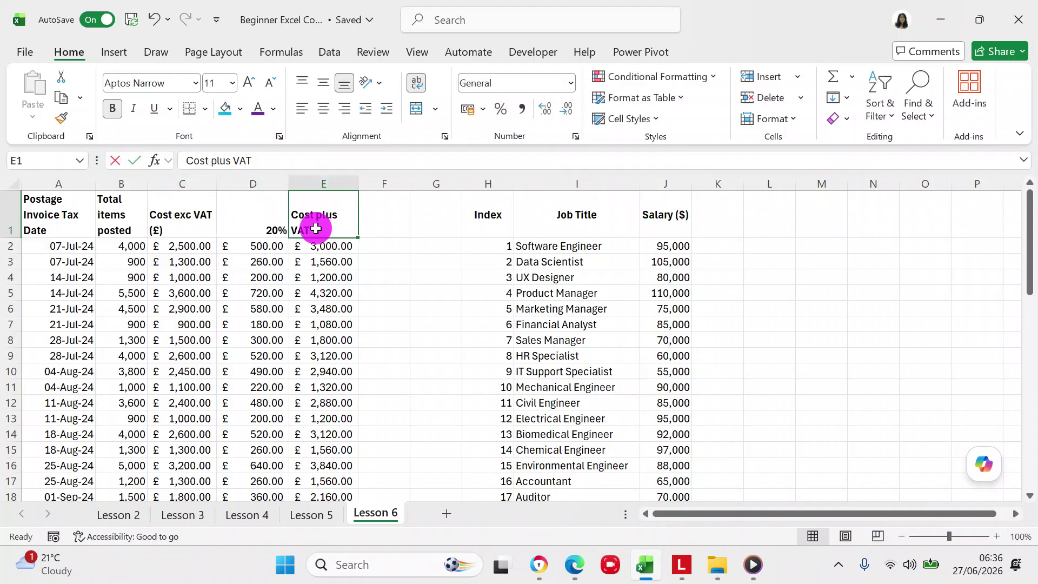
{"action": "double_click", "coordinate": [316, 229]}
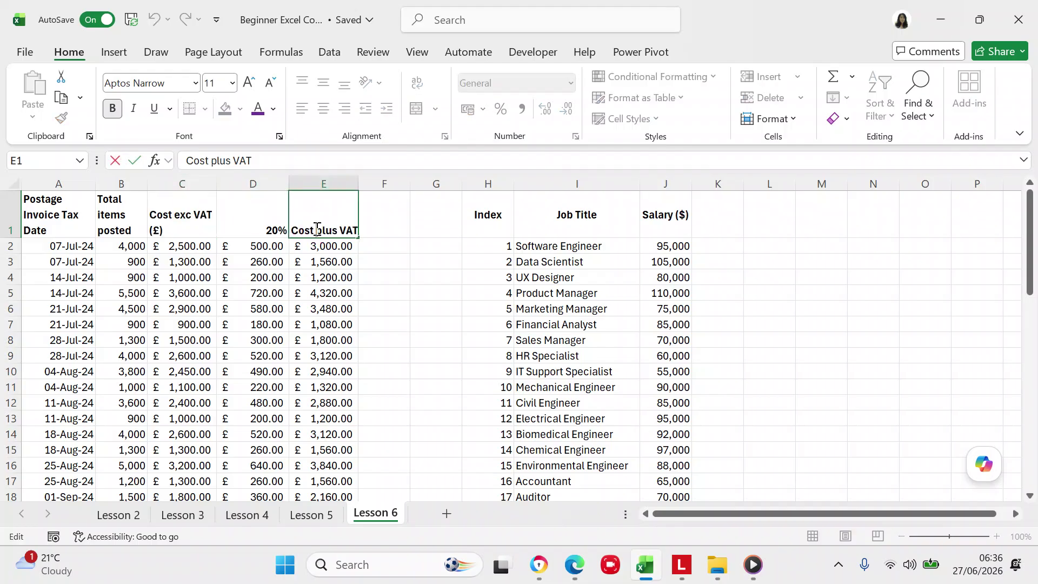
{"action": "left_click", "coordinate": [358, 230]}
{"action": "type", "text": "("}
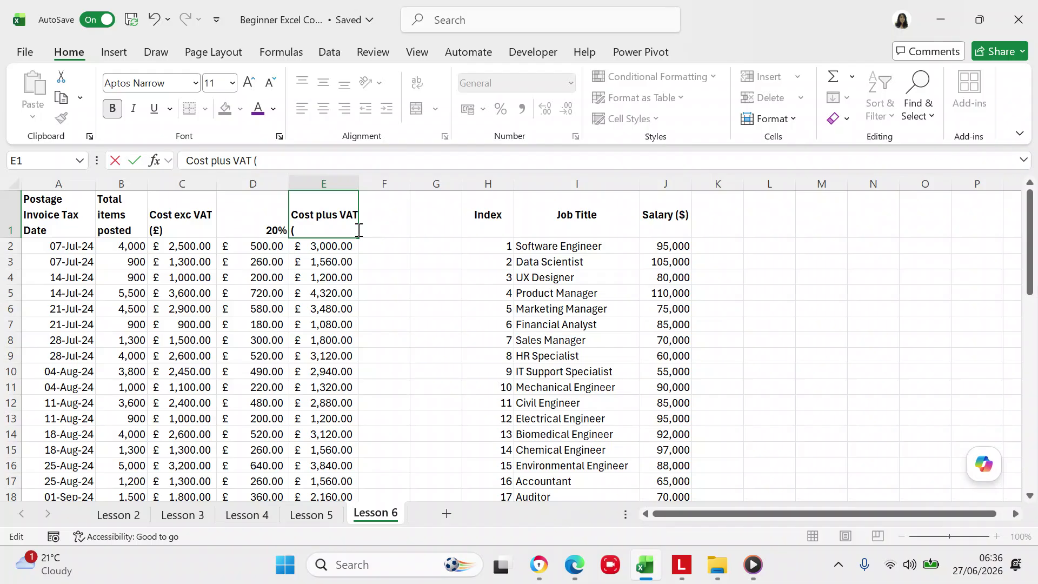
{"action": "type", "text": "£)"}
{"action": "key", "text": "Return"}
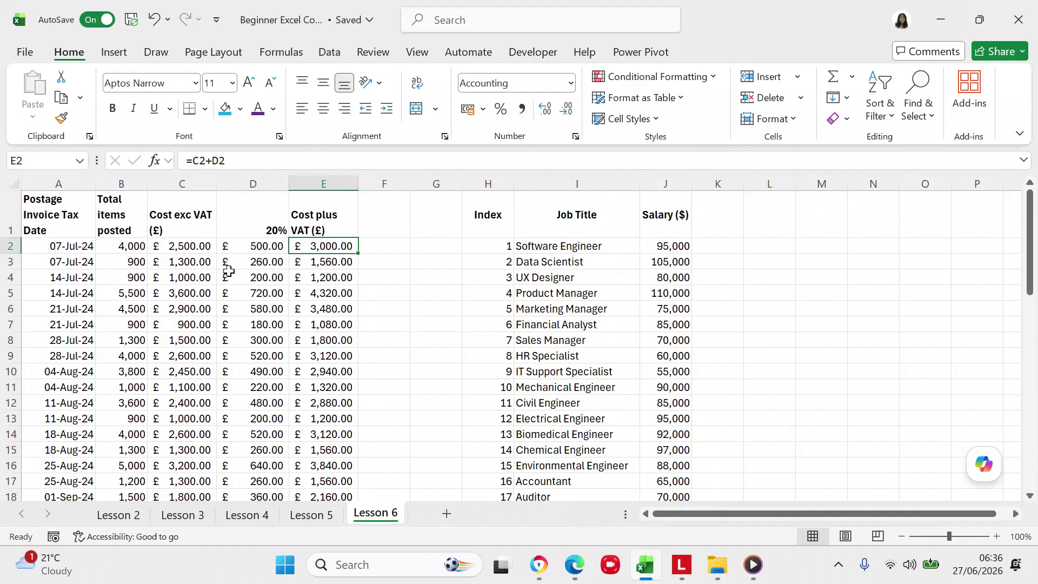
Step: Set the Accounting format's currency symbol to None for the amounts in C2:E27, with 2 decimal places
{"action": "left_click", "coordinate": [188, 245]}
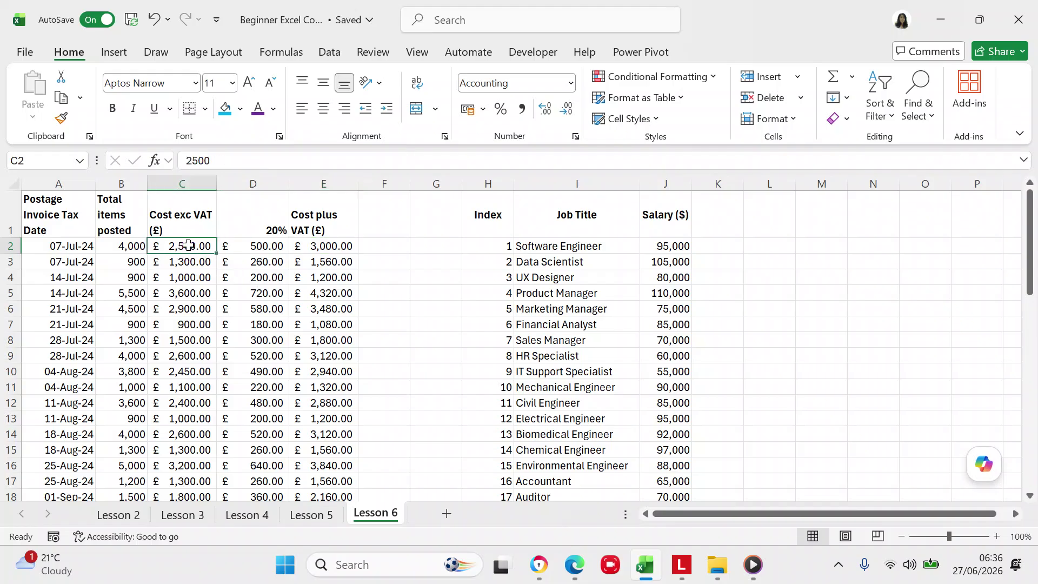
{"action": "key", "text": "shift+Right"}
{"action": "key", "text": "shift+Right"}
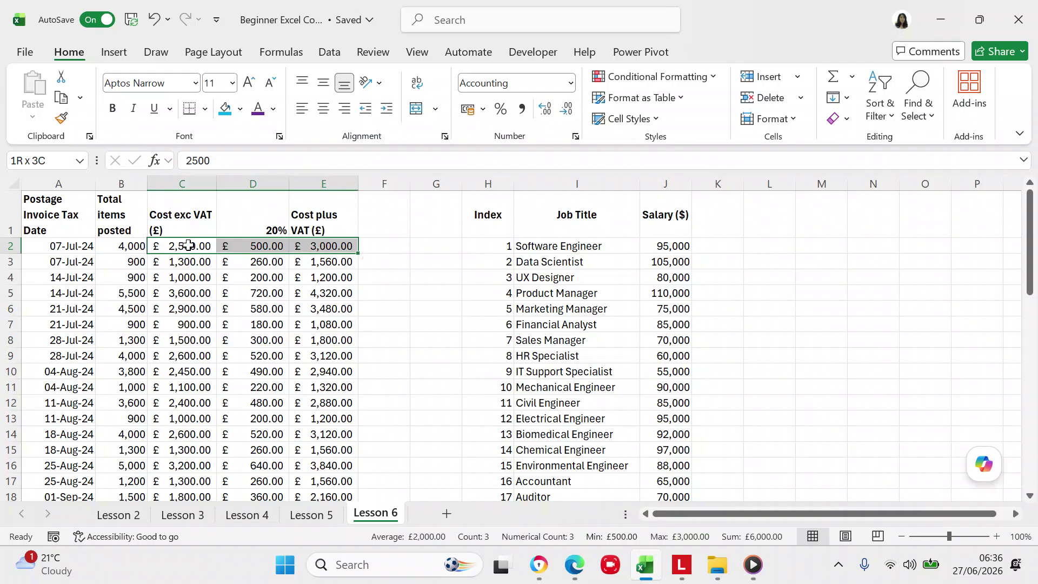
{"action": "key", "text": "shift+Down"}
{"action": "key", "text": "shift+Down"}
{"action": "key", "text": "shift+Down"}
{"action": "key", "text": "shift+Down"}
{"action": "key", "text": "shift+Down"}
{"action": "key", "text": "shift+Down"}
{"action": "key", "text": "shift+Down"}
{"action": "key", "text": "shift+Down"}
{"action": "key", "text": "shift+Down"}
{"action": "key", "text": "shift+Down"}
{"action": "key", "text": "shift+Down"}
{"action": "key", "text": "shift+Down"}
{"action": "key", "text": "shift+Down"}
{"action": "key", "text": "shift+Down"}
{"action": "key", "text": "shift+Down"}
{"action": "key", "text": "shift+Down"}
{"action": "key", "text": "shift+Down"}
{"action": "key", "text": "shift+Down"}
{"action": "key", "text": "shift+Down"}
{"action": "key", "text": "shift+Down"}
{"action": "key", "text": "shift+Down"}
{"action": "key", "text": "shift+Down"}
{"action": "key", "text": "shift+Down"}
{"action": "key", "text": "shift+Down"}
{"action": "key", "text": "shift+Down"}
{"action": "key", "text": "shift+Down"}
{"action": "key", "text": "shift+Down"}
{"action": "key", "text": "shift+Down"}
{"action": "key", "text": "shift+Down"}
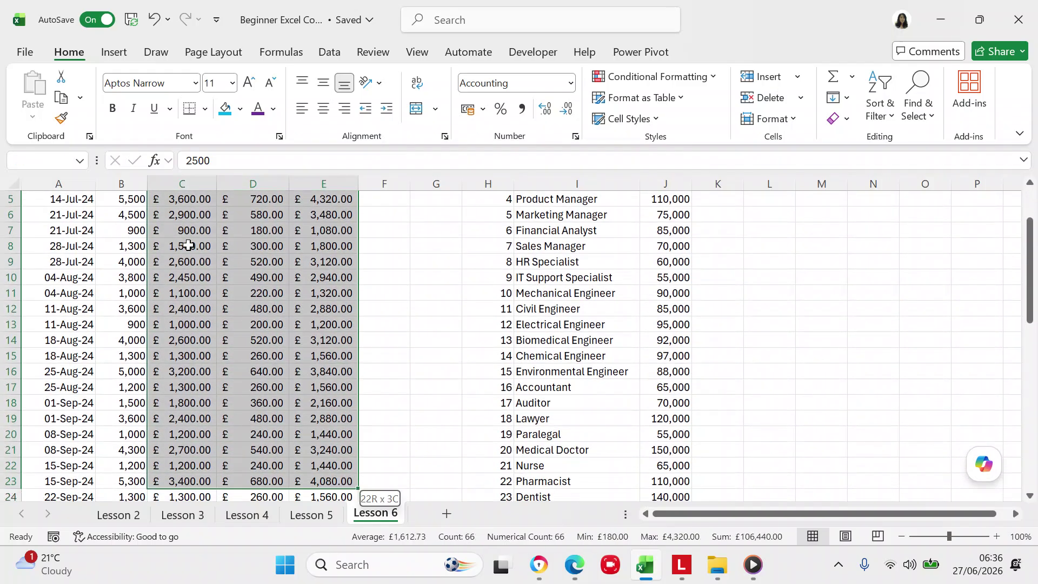
{"action": "key", "text": "shift+Up"}
{"action": "key", "text": "shift+Up"}
{"action": "key", "text": "shift+Up"}
{"action": "key", "text": "shift+Up"}
{"action": "key", "text": "shift+Up"}
{"action": "key", "text": "shift+Up"}
{"action": "key", "text": "shift+Up"}
{"action": "key", "text": "shift+Up"}
{"action": "key", "text": "shift+Up"}
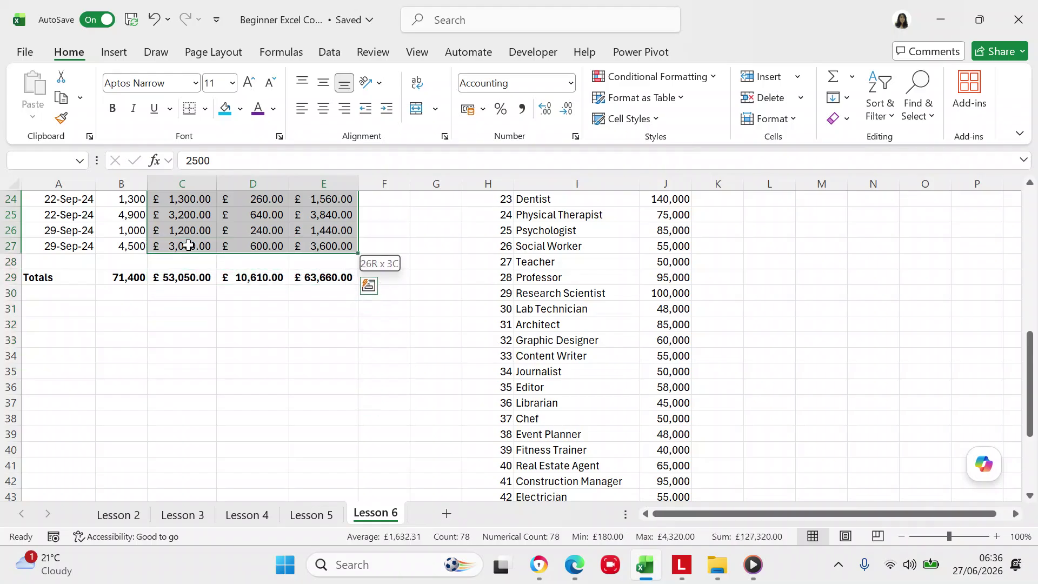
{"action": "right_click", "coordinate": [211, 230]}
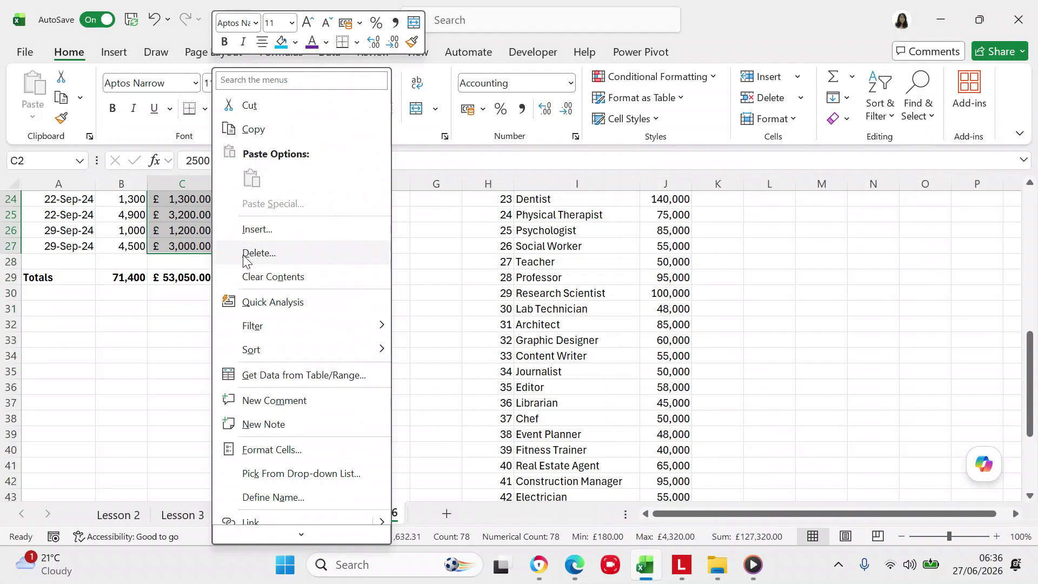
{"action": "key", "text": "Escape"}
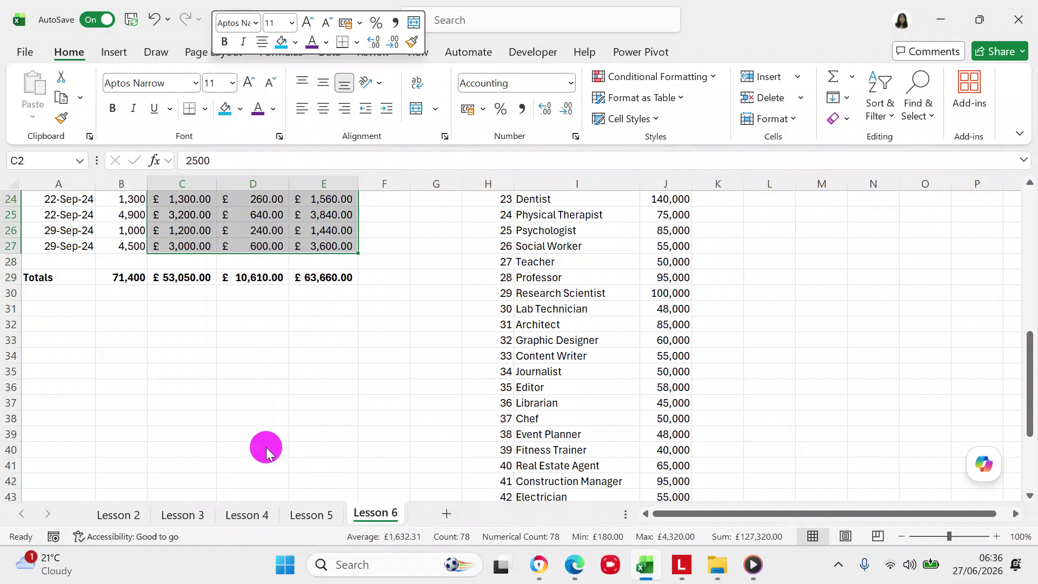
{"action": "scroll", "coordinate": [266, 447], "scroll_direction": "up", "scroll_amount": 8}
{"action": "key", "text": "ctrl+1"}
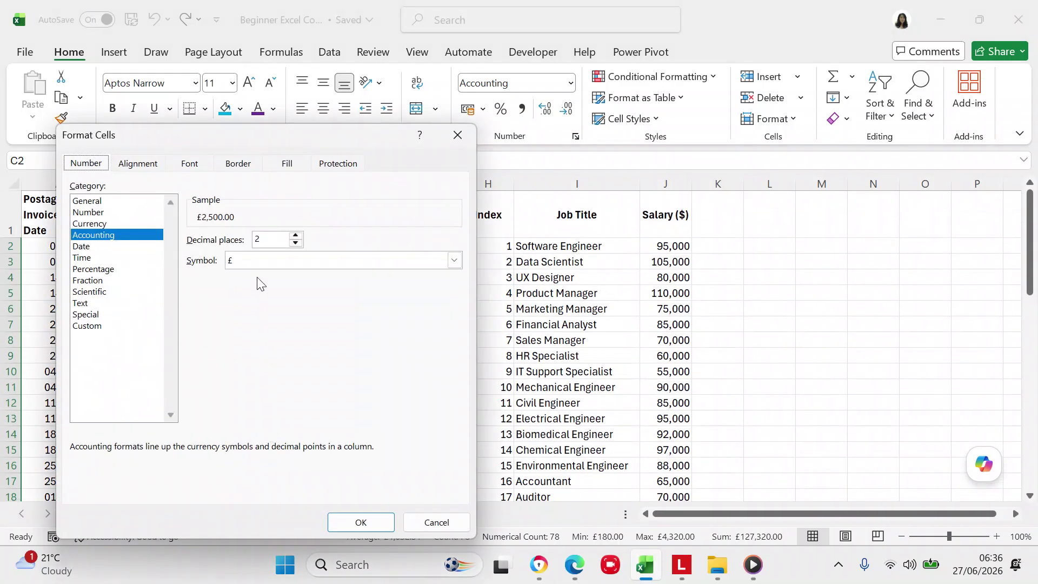
{"action": "left_click", "coordinate": [454, 264]}
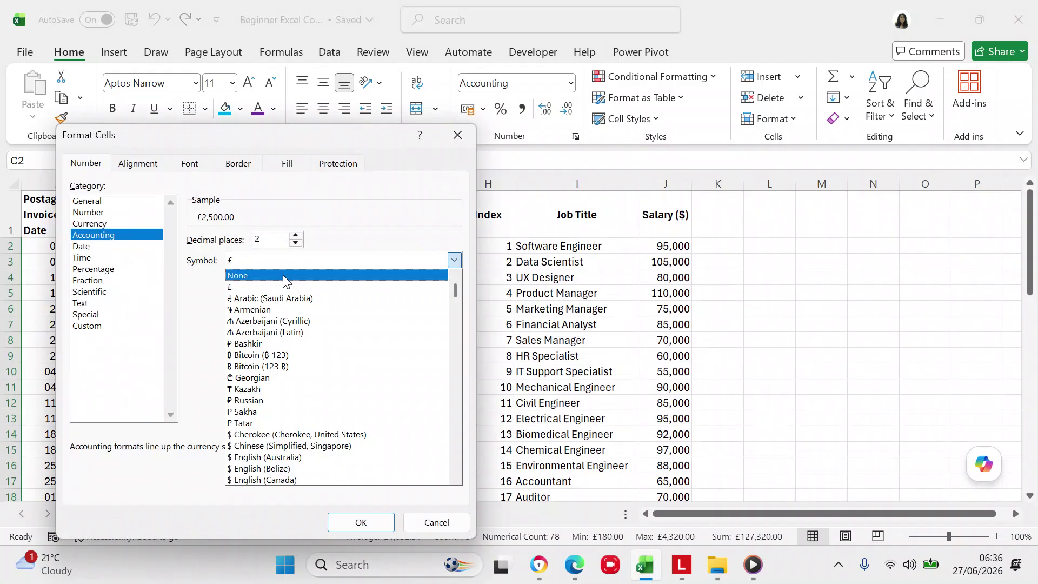
{"action": "left_click", "coordinate": [287, 276]}
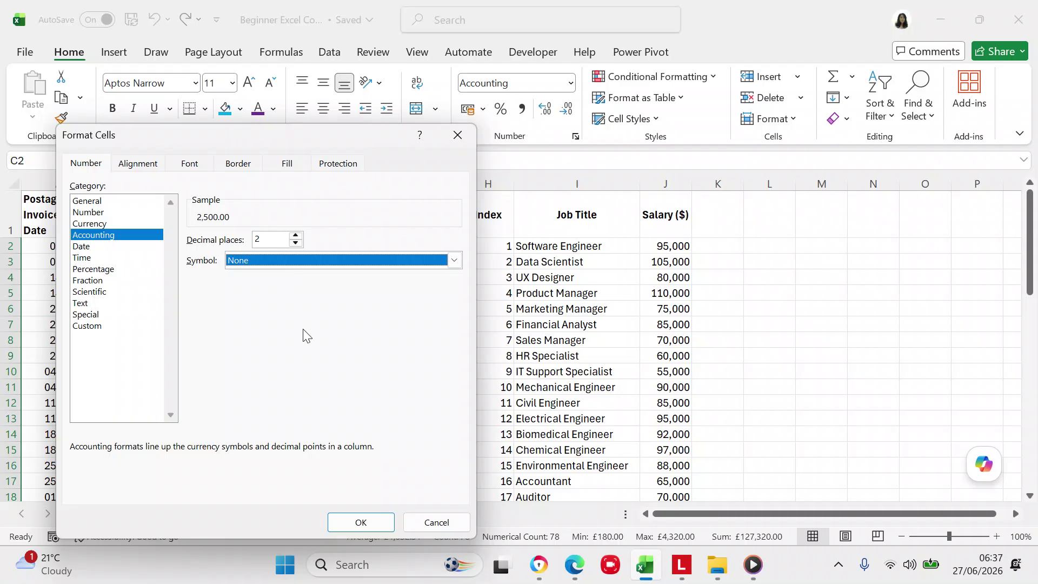
{"action": "left_click", "coordinate": [338, 520]}
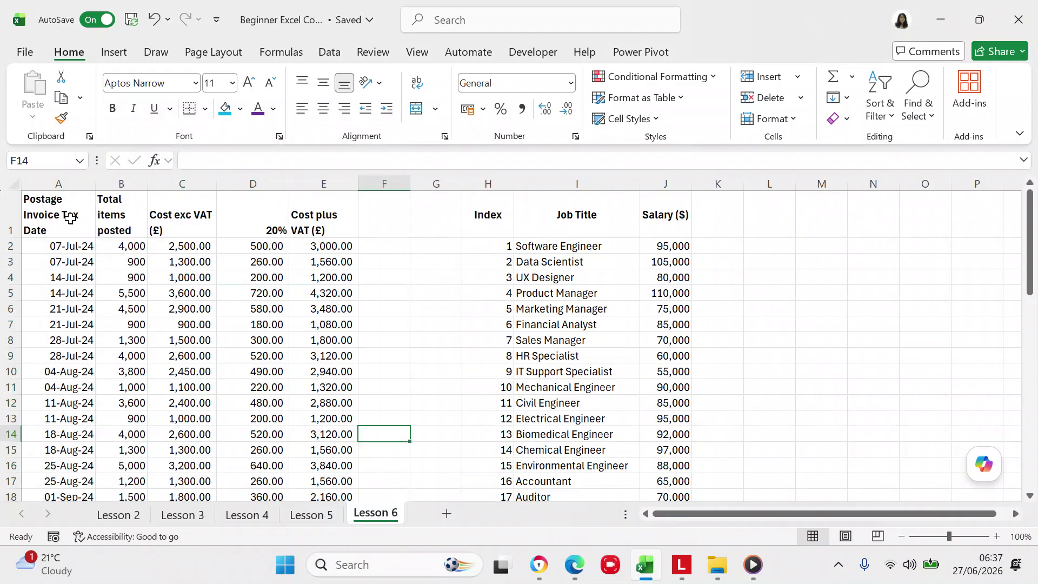
Step: Centre the header cells C1:E1 horizontally
{"action": "left_click", "coordinate": [177, 221]}
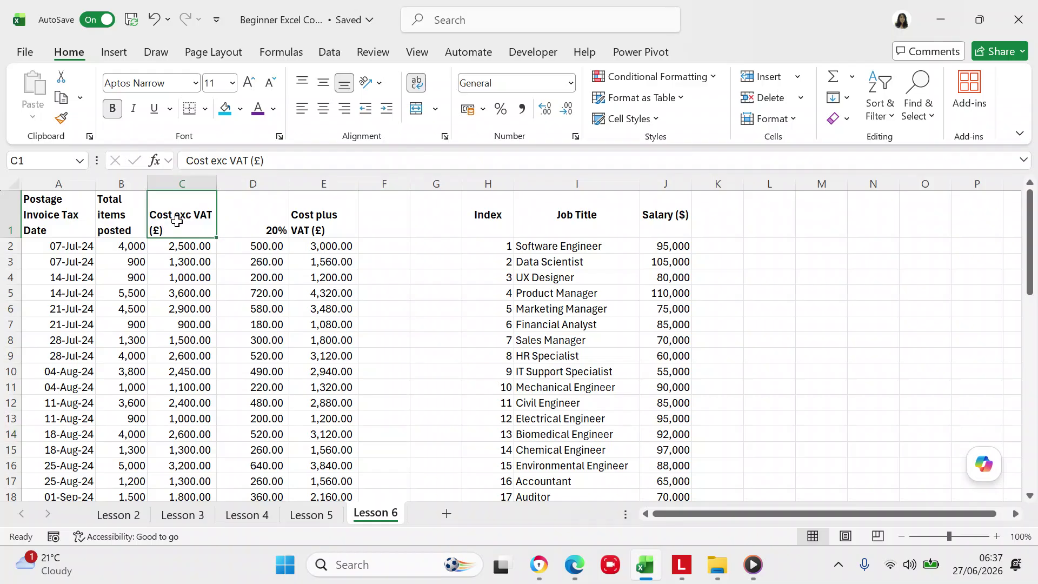
{"action": "key", "text": "shift+Right"}
{"action": "key", "text": "shift+Right"}
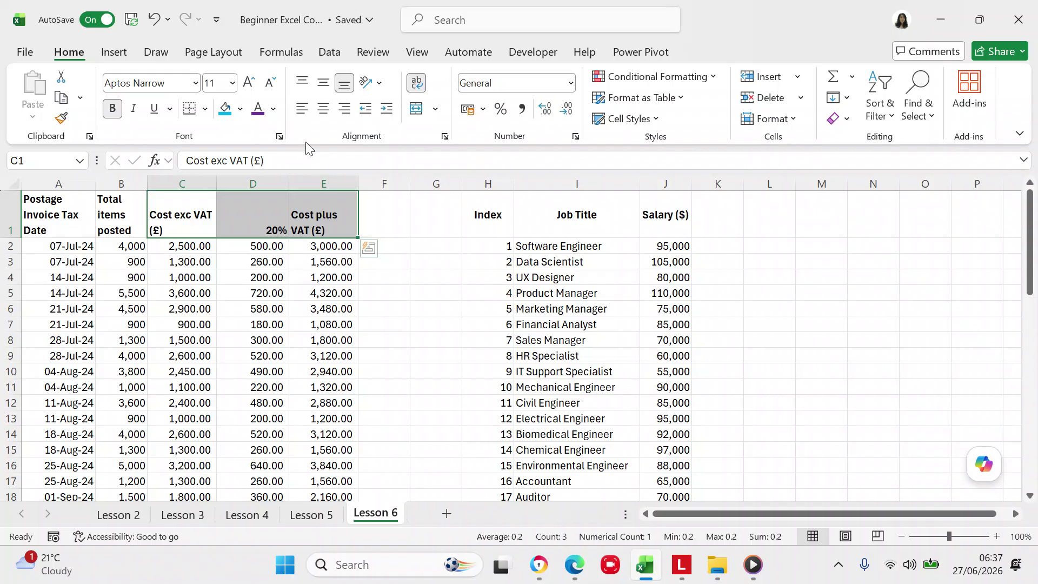
{"action": "left_click", "coordinate": [326, 116]}
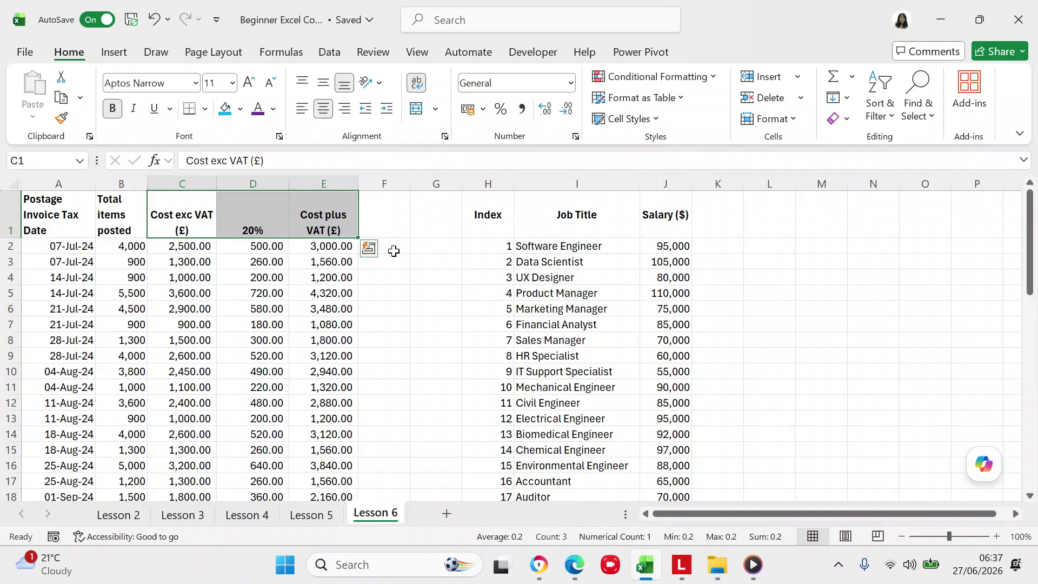
Step: Centre the header cells A1:B1 of the postage invoice table horizontally
{"action": "left_click", "coordinate": [41, 207]}
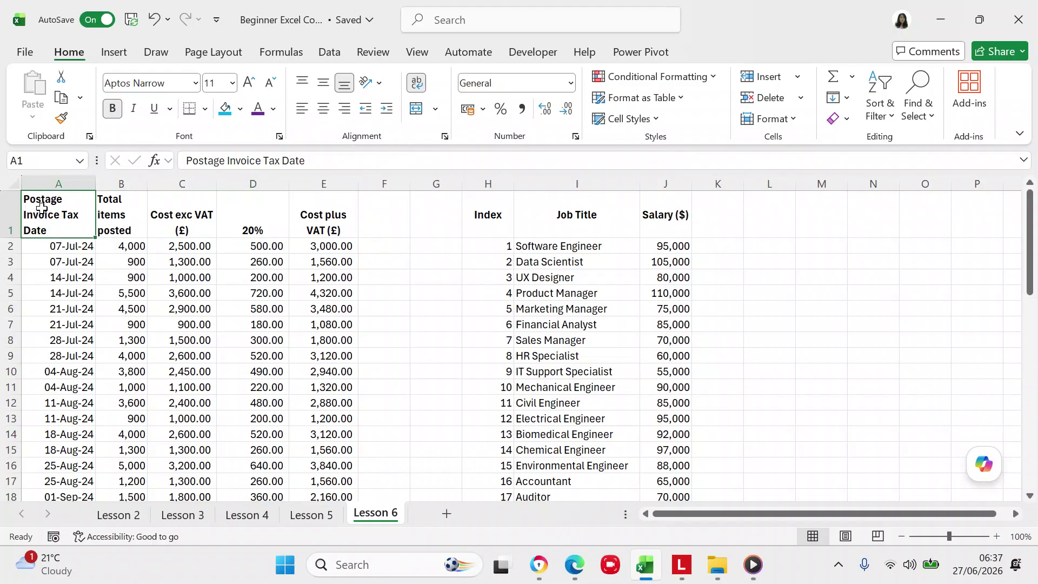
{"action": "key", "text": "shift+Right"}
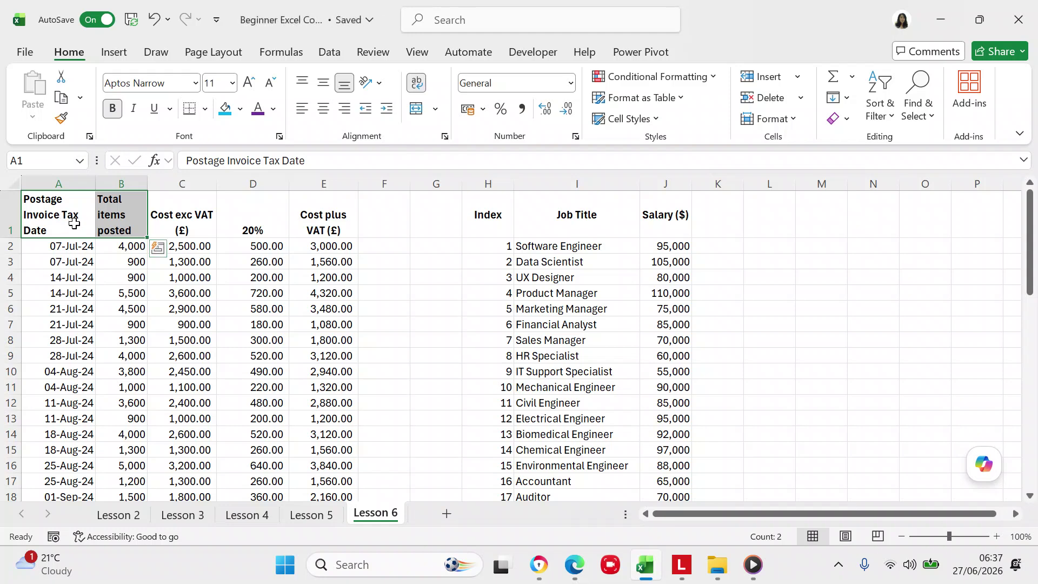
{"action": "right_click", "coordinate": [76, 227]}
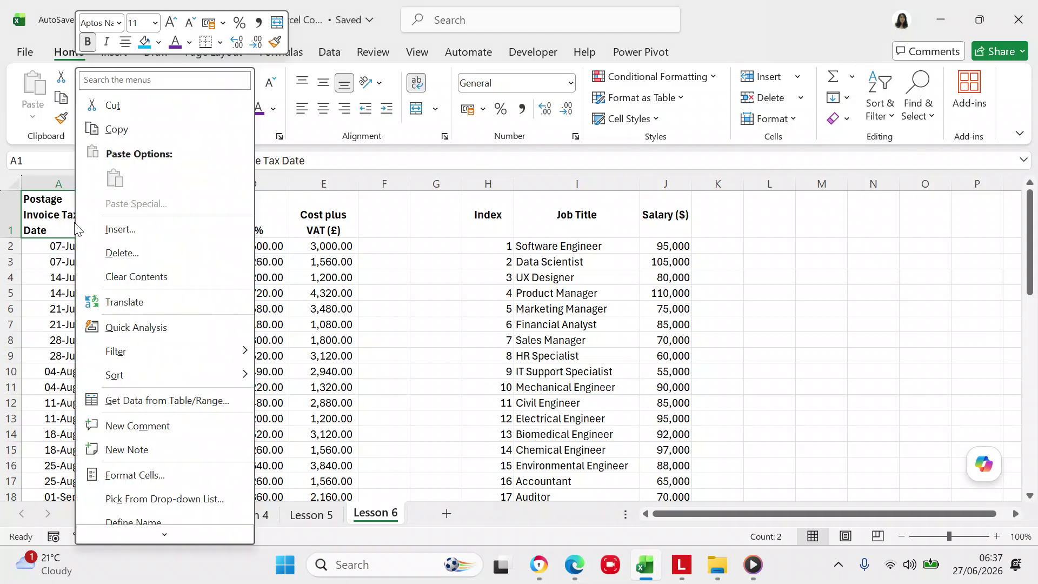
{"action": "left_click", "coordinate": [377, 231]}
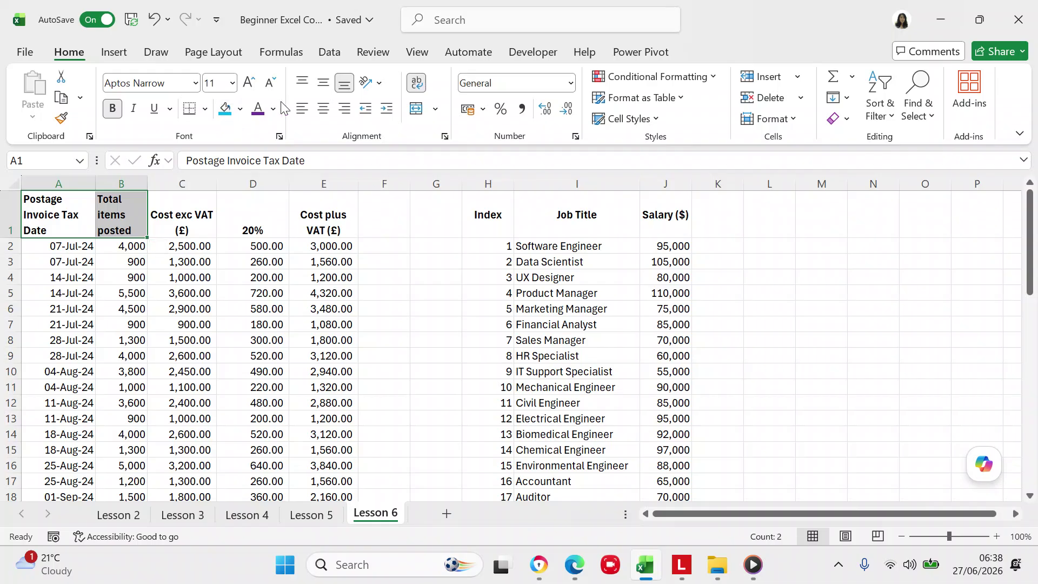
{"action": "left_click", "coordinate": [323, 108]}
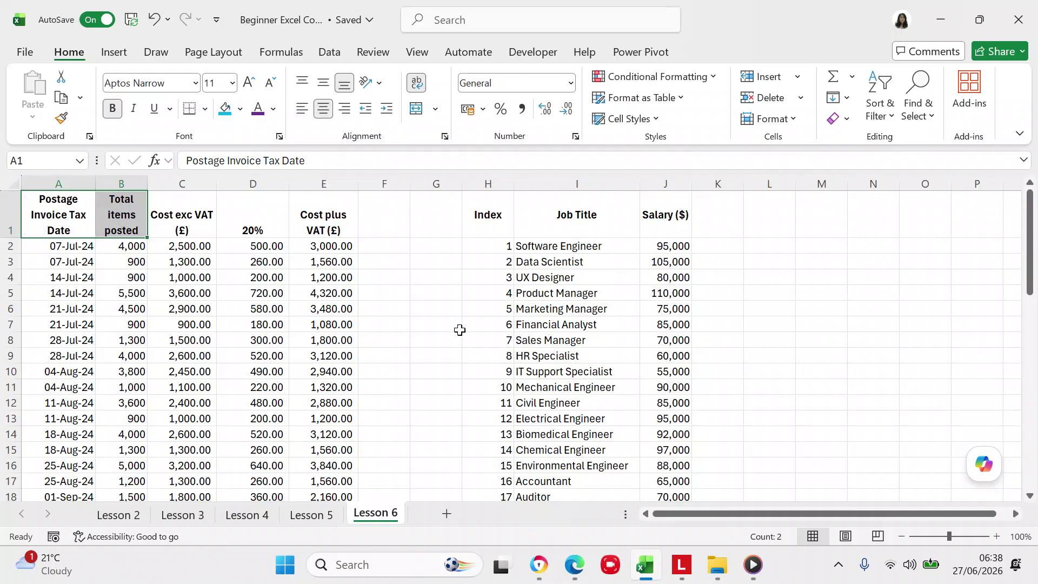
{"action": "left_click", "coordinate": [460, 330]}
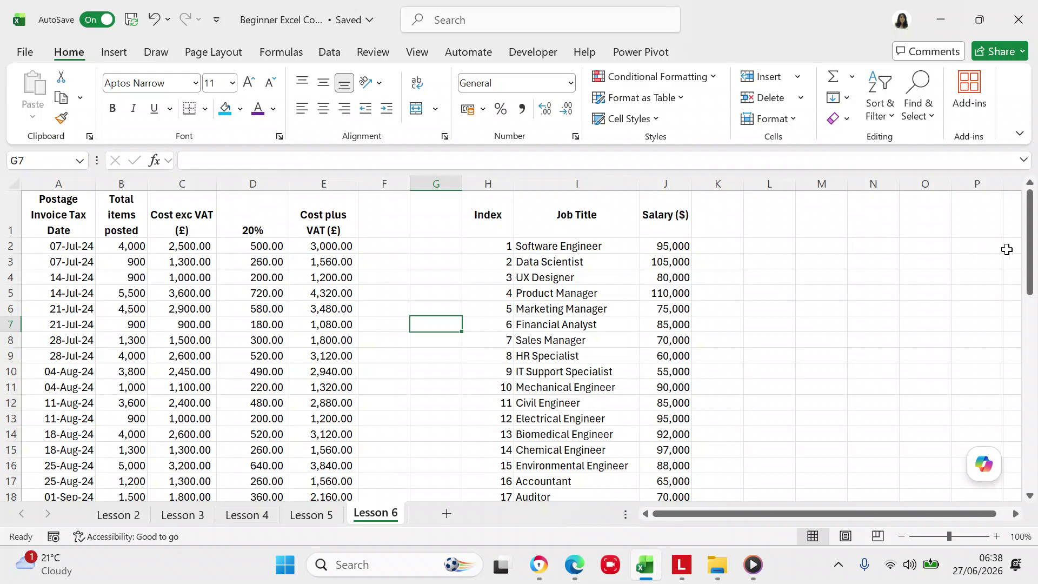
Step: Sort the postage invoice table by Total items posted, from smallest to largest
{"action": "left_click_drag", "start_coordinate": [1033, 265], "coordinate": [1027, 223]}
{"action": "left_click", "coordinate": [81, 221]}
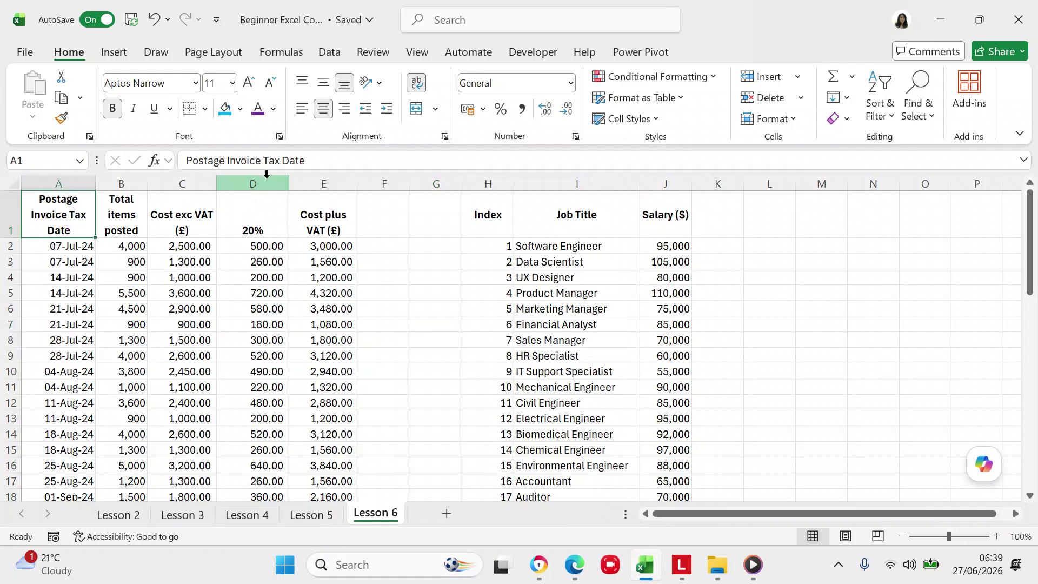
{"action": "left_click", "coordinate": [333, 54]}
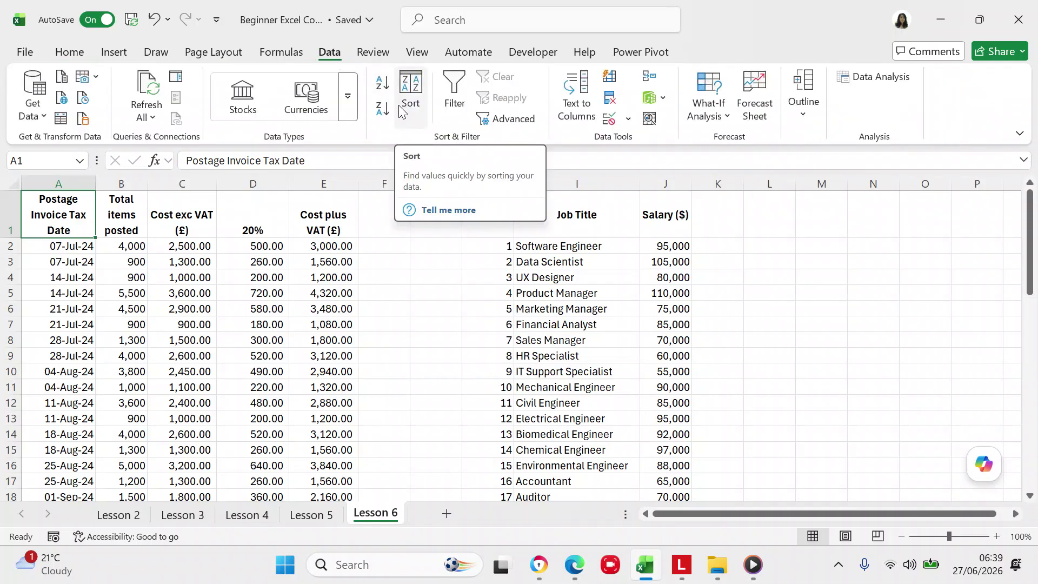
{"action": "left_click", "coordinate": [400, 110]}
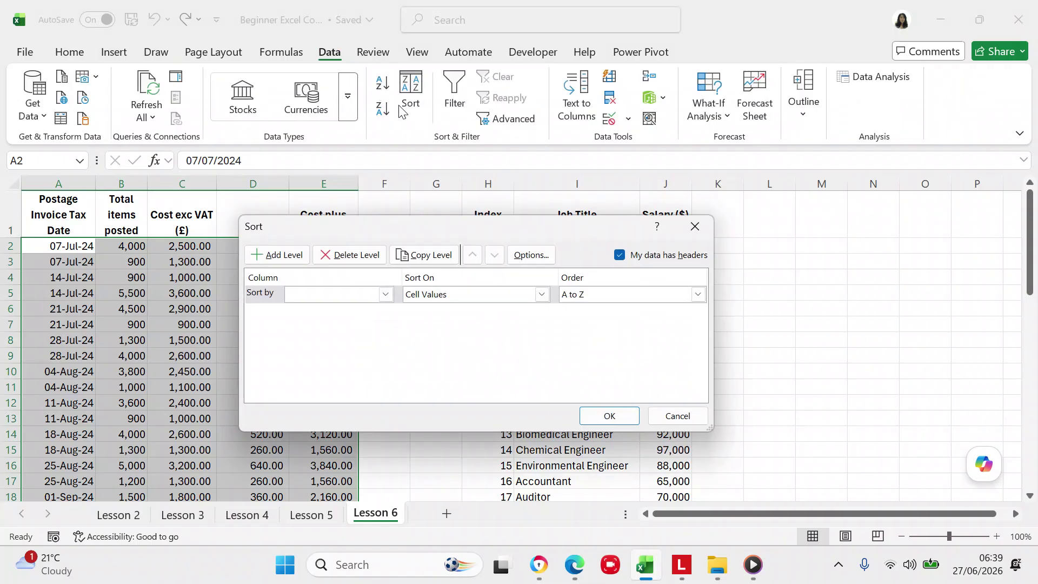
{"action": "left_click", "coordinate": [386, 294]}
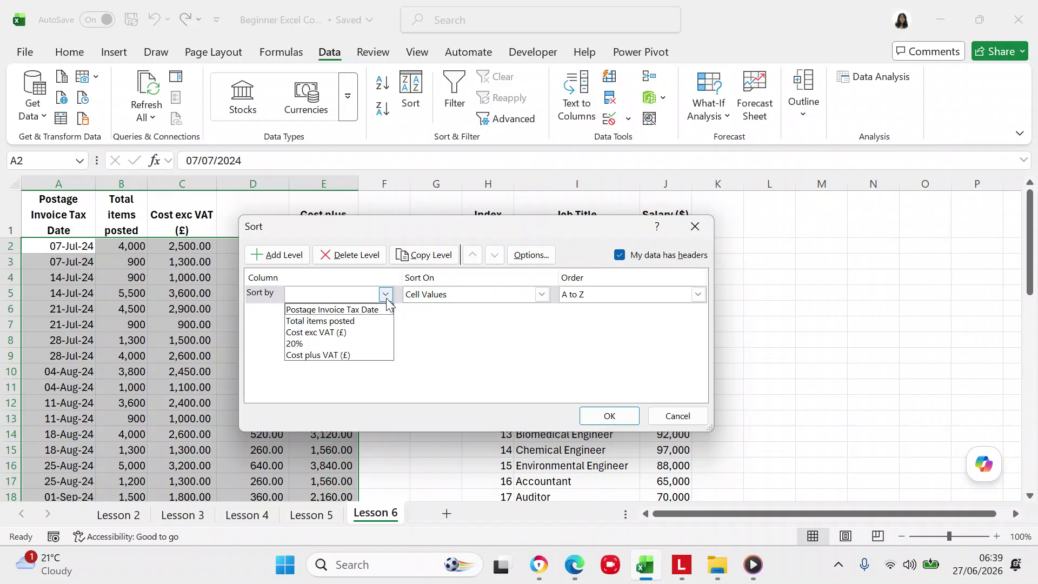
{"action": "left_click", "coordinate": [346, 322]}
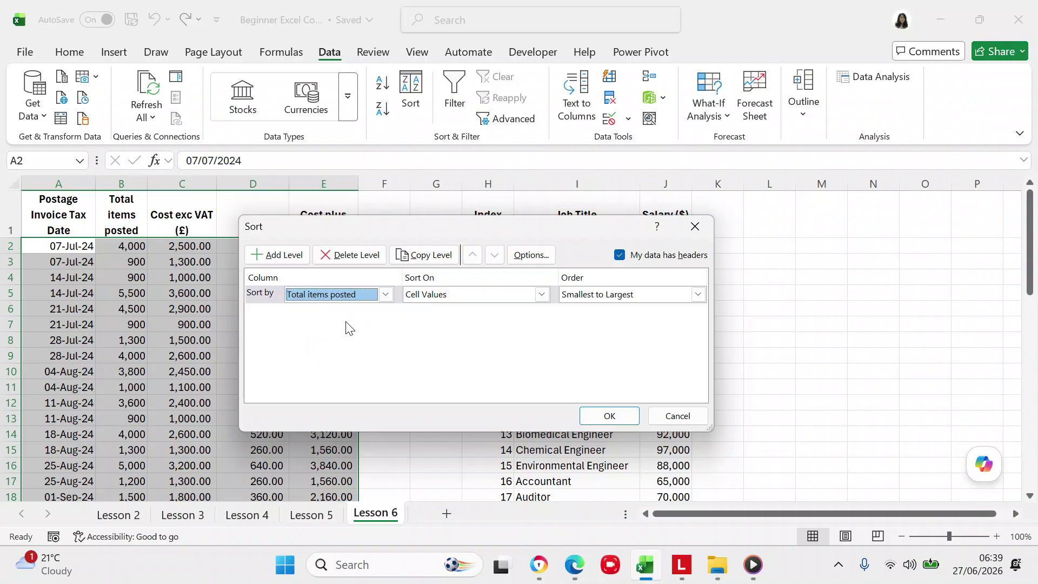
{"action": "left_click", "coordinate": [603, 419]}
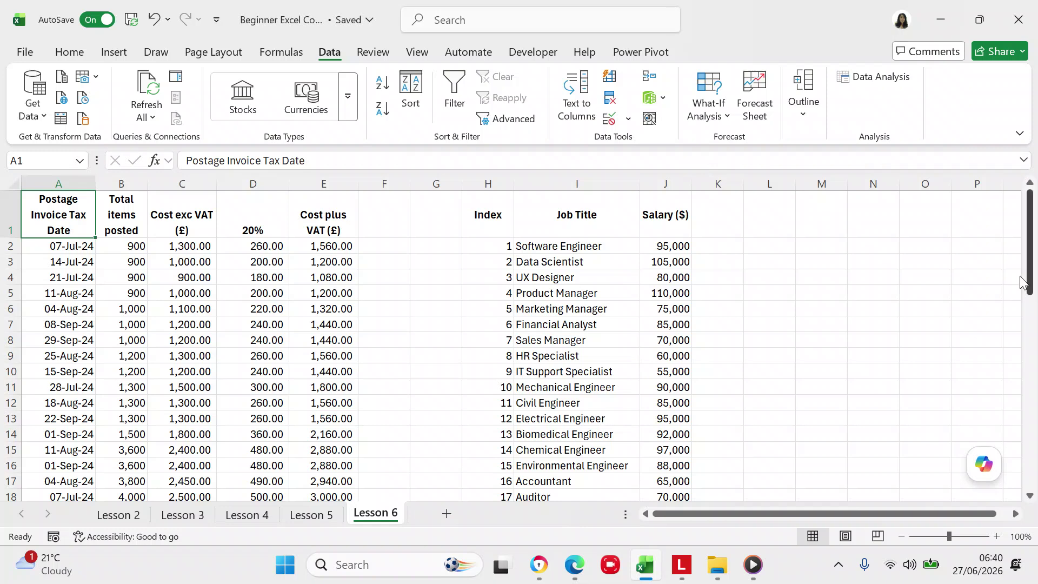
Step: Re-sort the postage invoice table by Total items posted, from largest to smallest
{"action": "left_click_drag", "start_coordinate": [1029, 281], "coordinate": [1031, 236]}
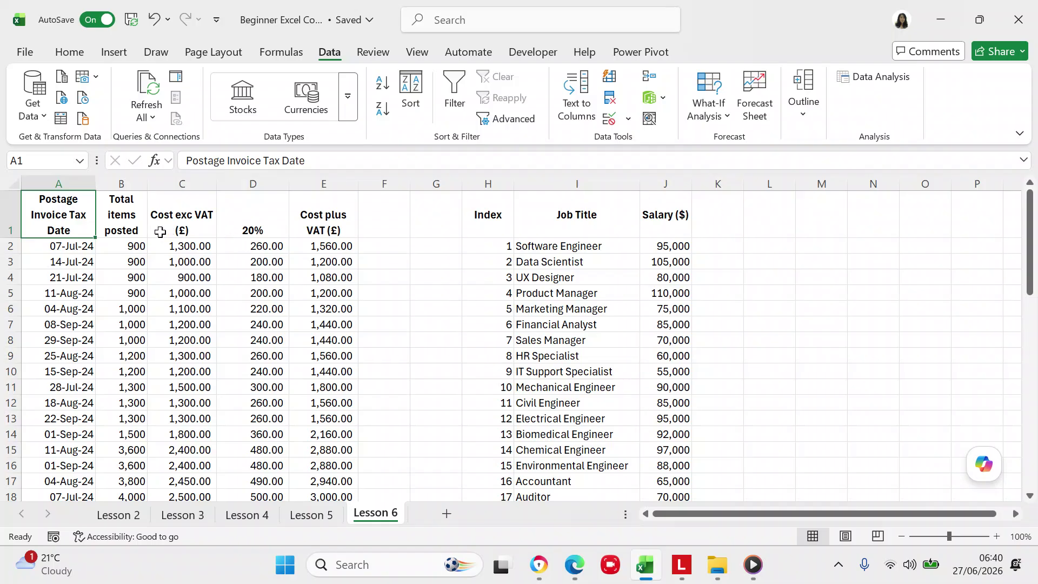
{"action": "left_click", "coordinate": [132, 226]}
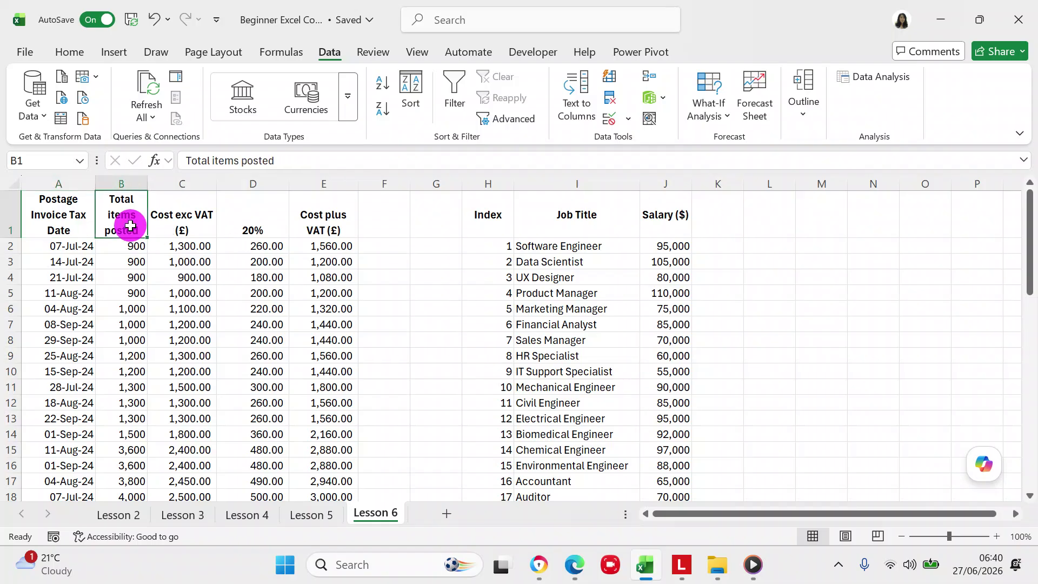
{"action": "left_click", "coordinate": [411, 106]}
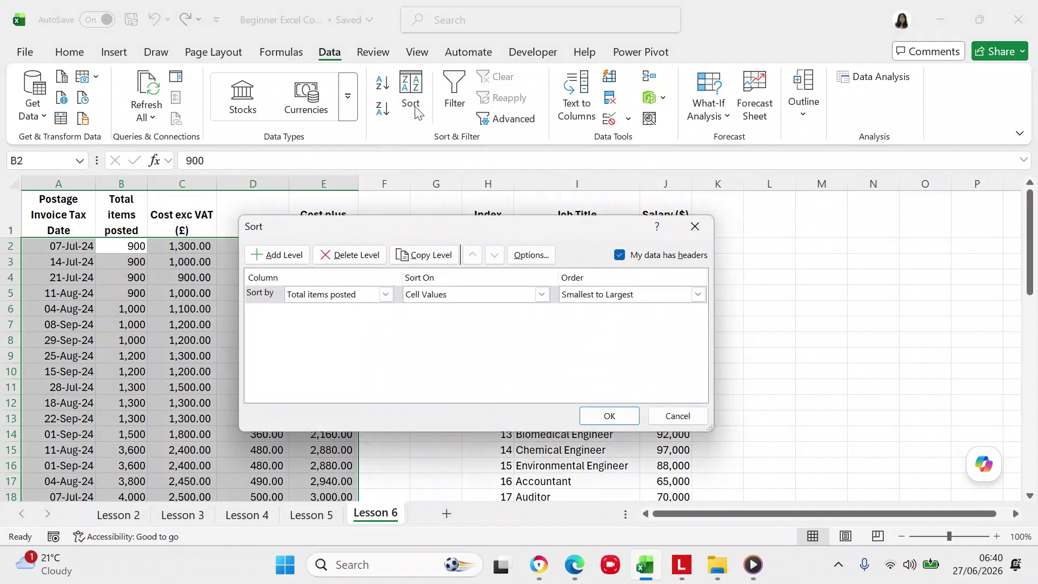
{"action": "left_click", "coordinate": [698, 295]}
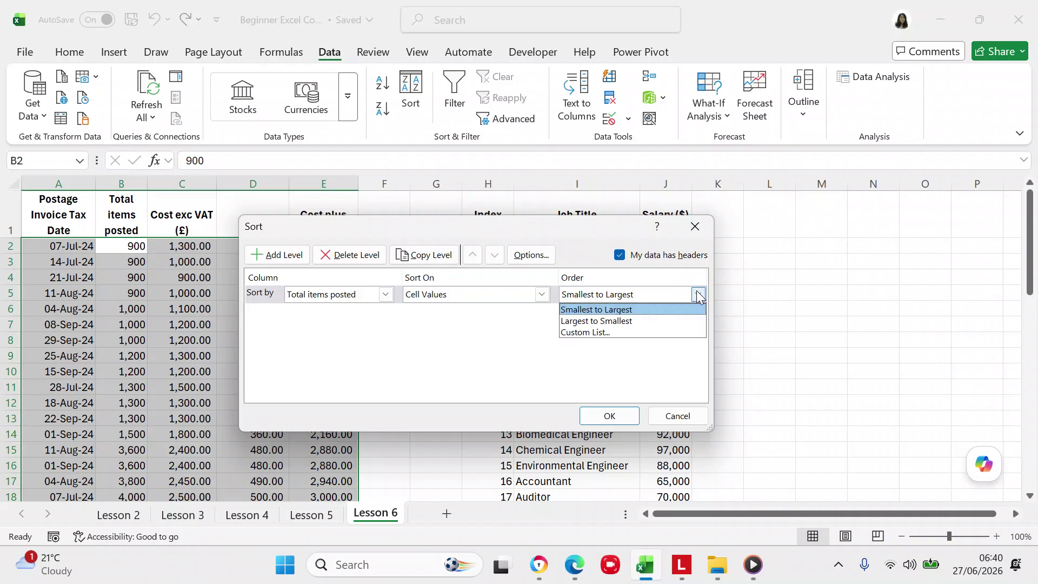
{"action": "left_click", "coordinate": [651, 321]}
{"action": "left_click", "coordinate": [621, 420]}
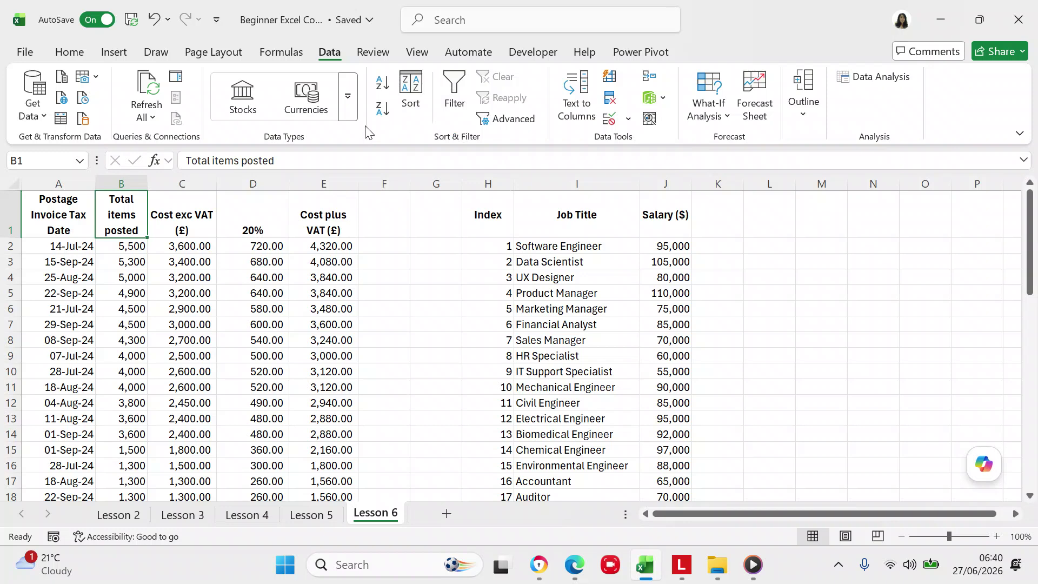
Step: Sort the postage invoice table by Postage Invoice Tax Date, from oldest to newest
{"action": "left_click", "coordinate": [419, 109]}
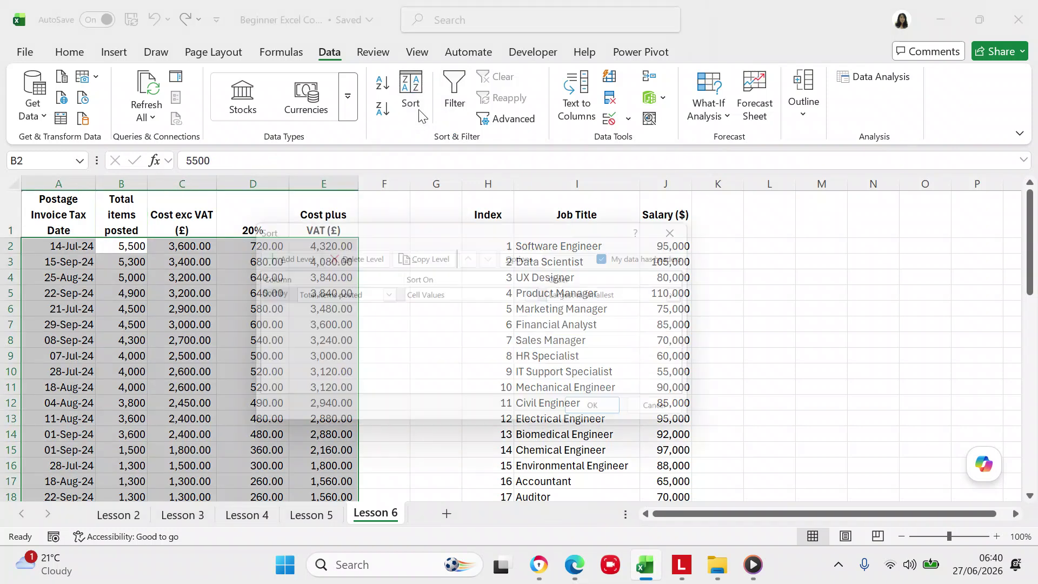
{"action": "left_click", "coordinate": [697, 294]}
{"action": "left_click", "coordinate": [640, 308]}
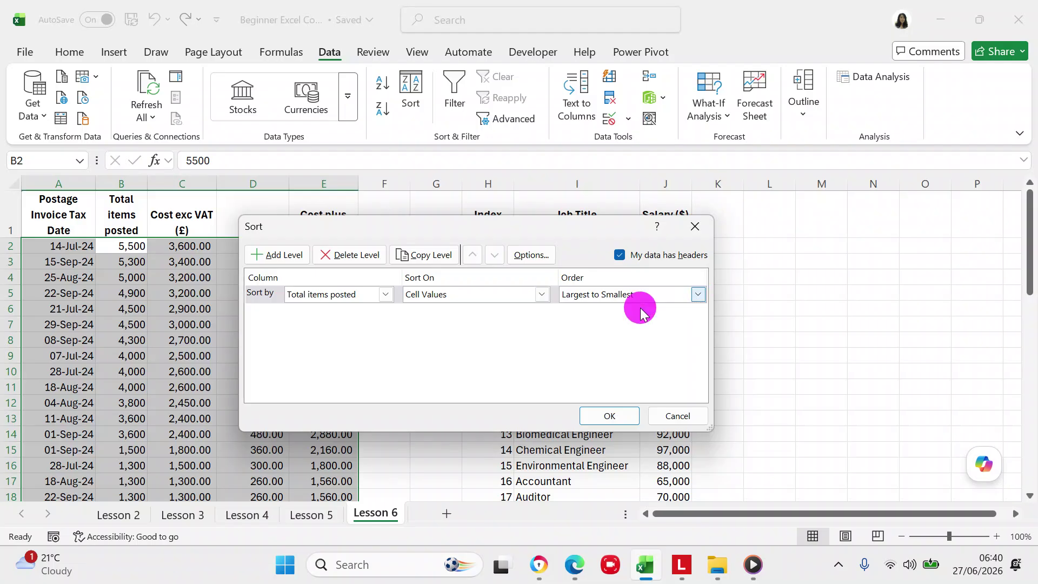
{"action": "left_click", "coordinate": [385, 297]}
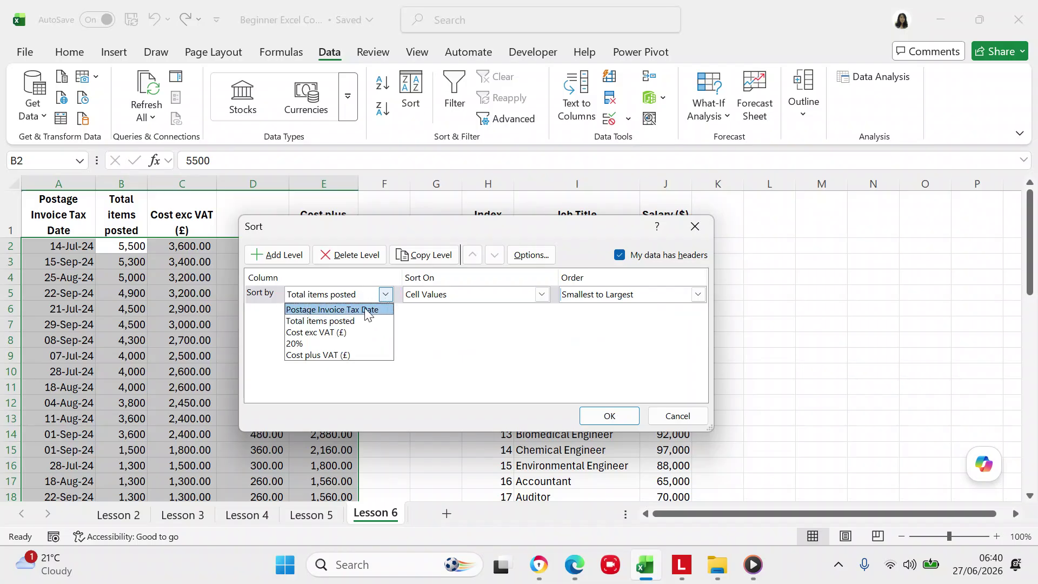
{"action": "left_click", "coordinate": [367, 314]}
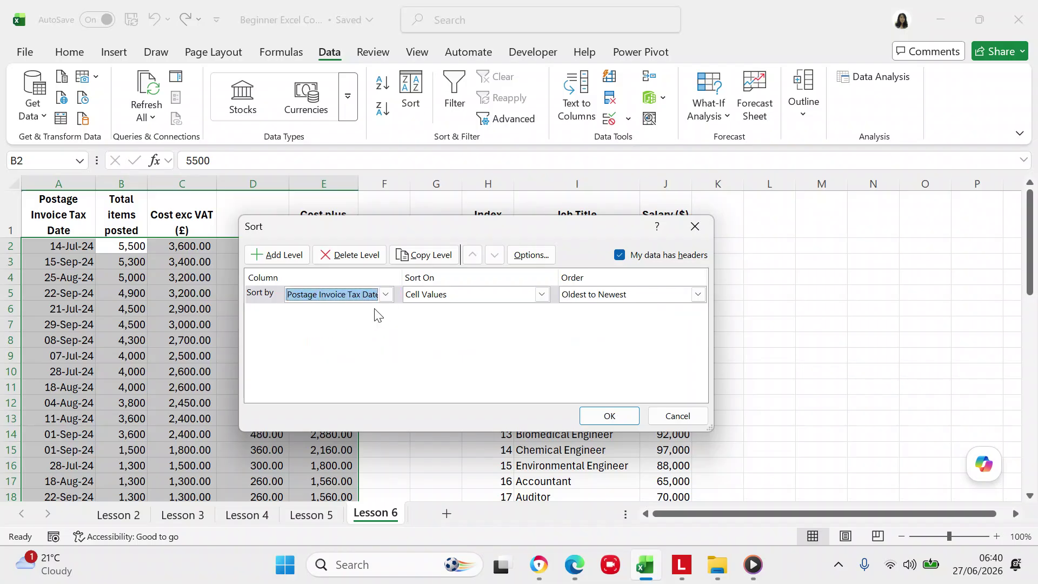
{"action": "left_click", "coordinate": [613, 415]}
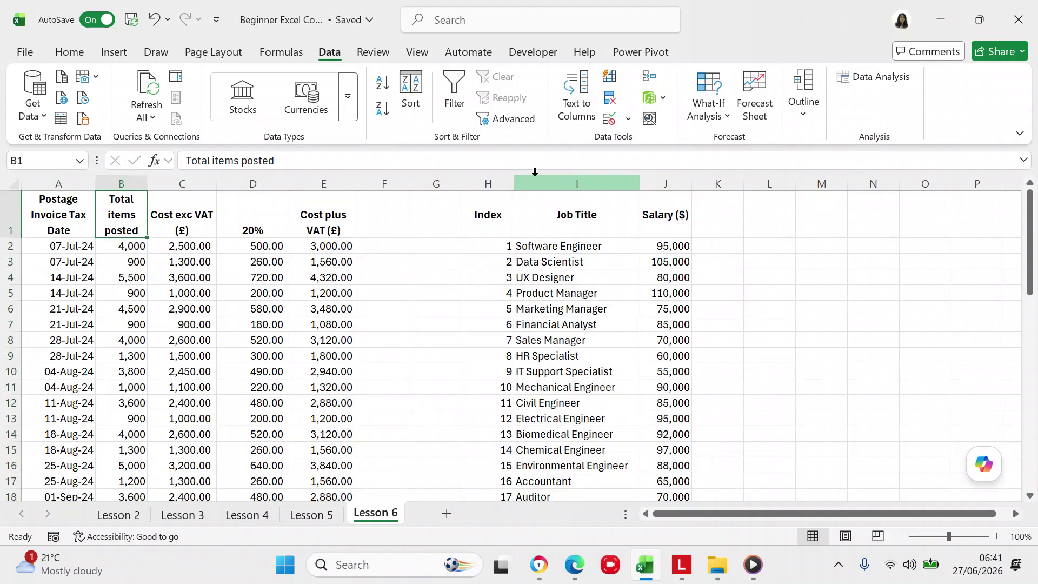
Step: Turn on filtering for the postage invoice table, and view the Advanced Filter options without applying them
{"action": "left_click", "coordinate": [454, 96]}
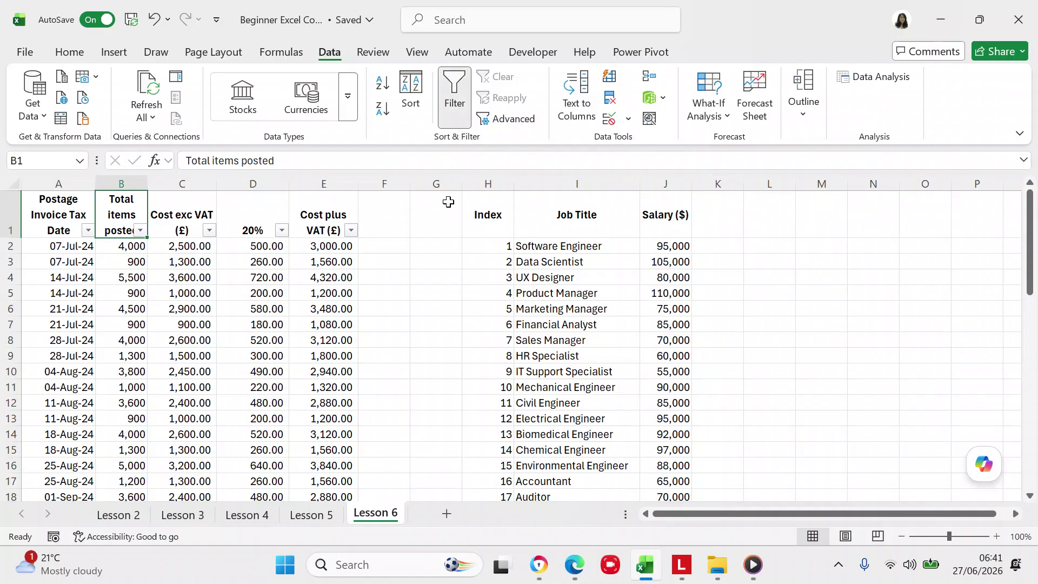
{"action": "left_click", "coordinate": [506, 119]}
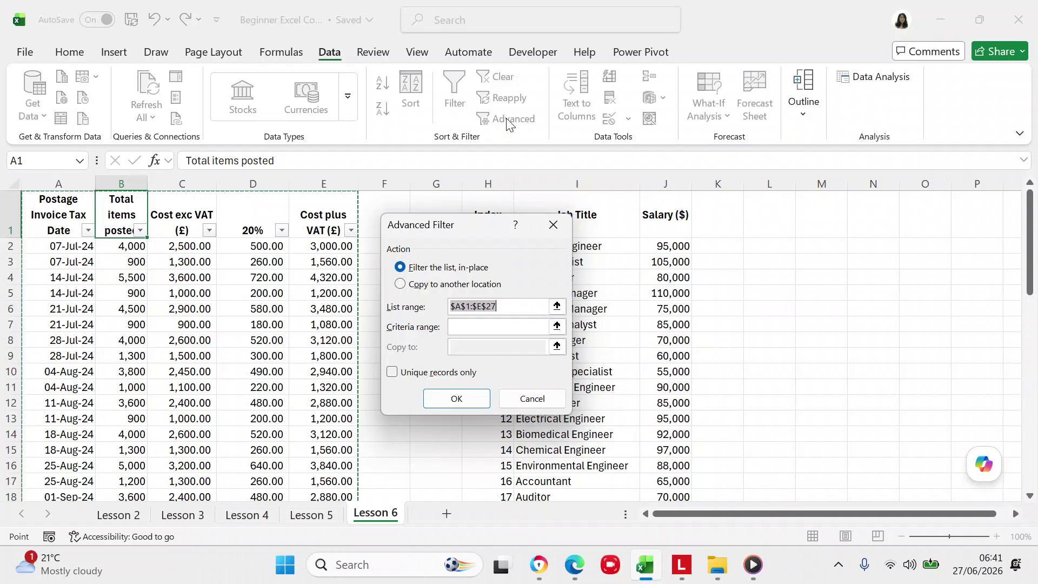
{"action": "left_click", "coordinate": [524, 403]}
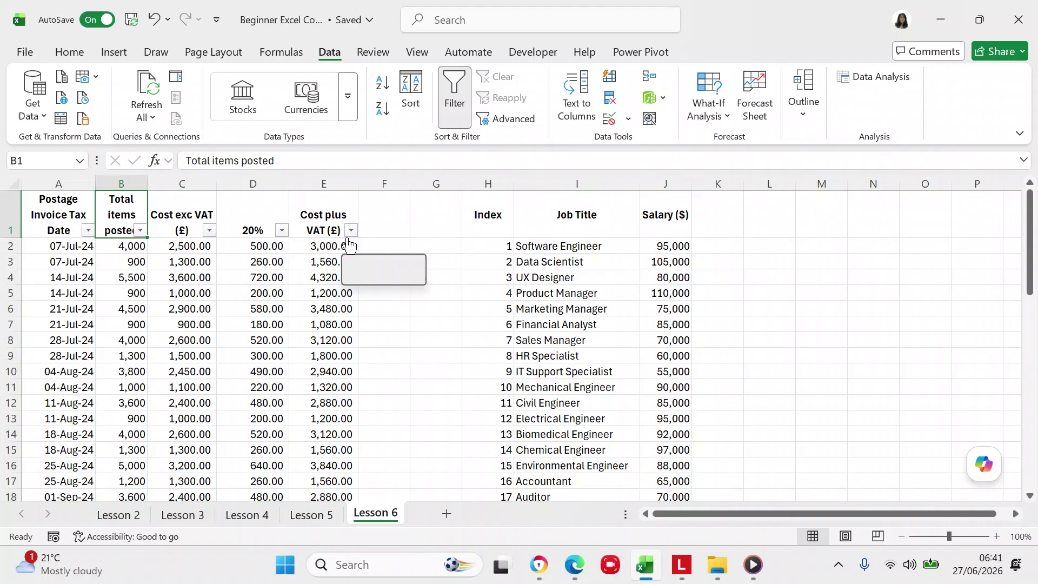
Step: Filter the Postage Invoice Tax Date column to show only September 2024, and undo the filter
{"action": "left_click", "coordinate": [140, 230]}
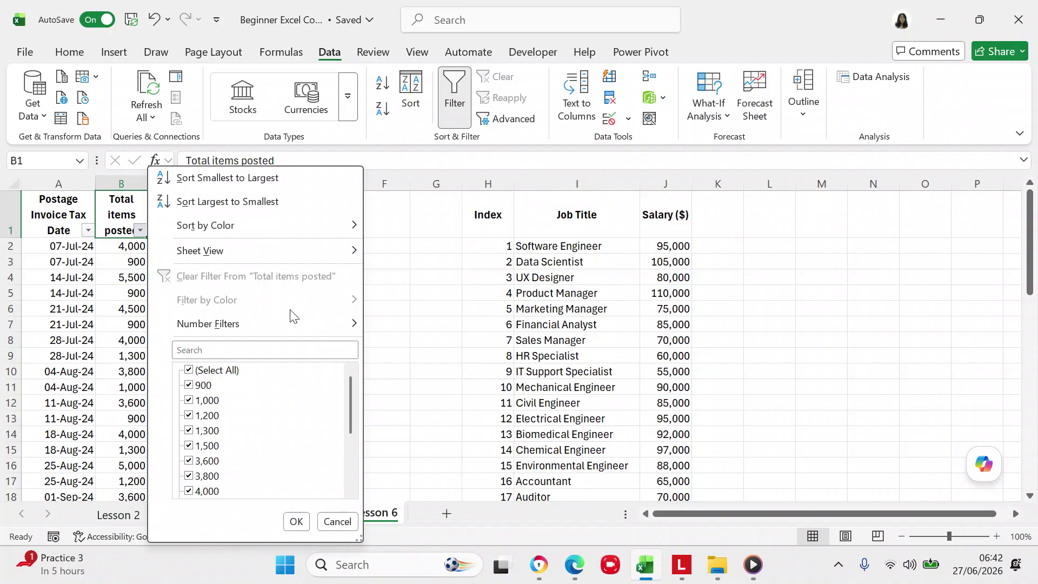
{"action": "mouse_move", "coordinate": [212, 233]}
{"action": "left_click", "coordinate": [90, 228]}
{"action": "left_click", "coordinate": [89, 230]}
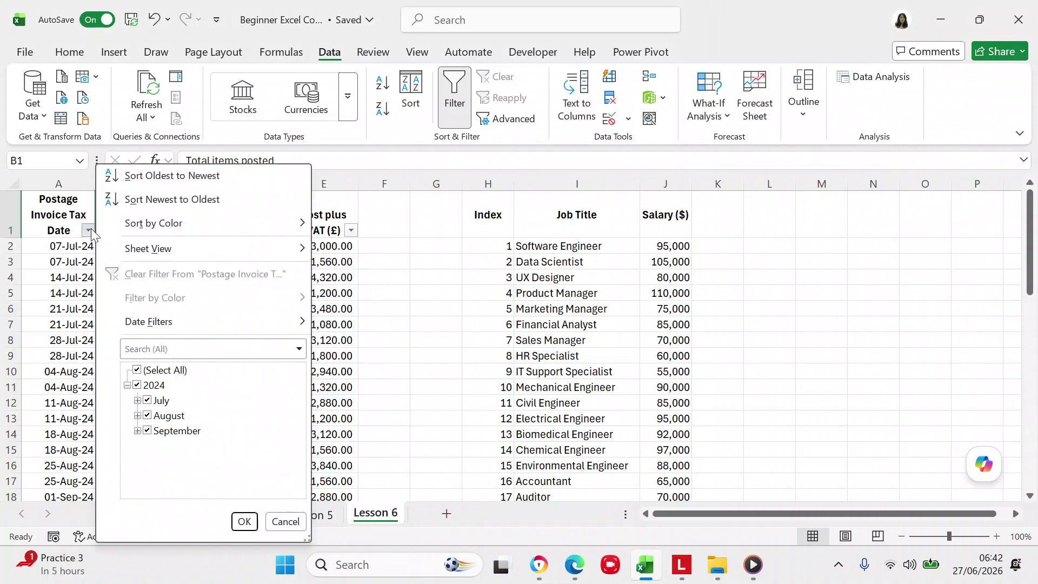
{"action": "left_click", "coordinate": [138, 385]}
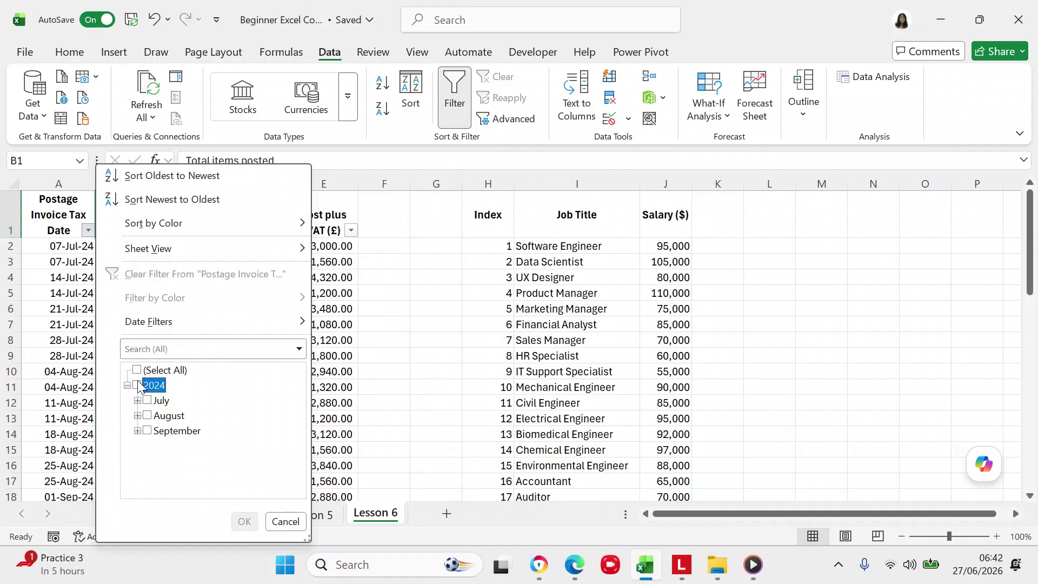
{"action": "left_click", "coordinate": [148, 432]}
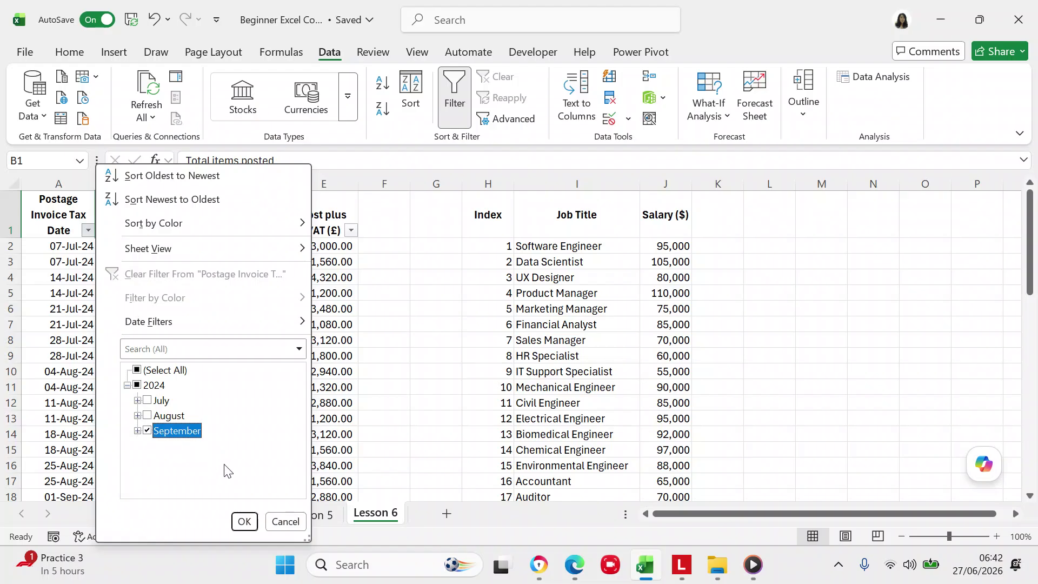
{"action": "left_click", "coordinate": [244, 522]}
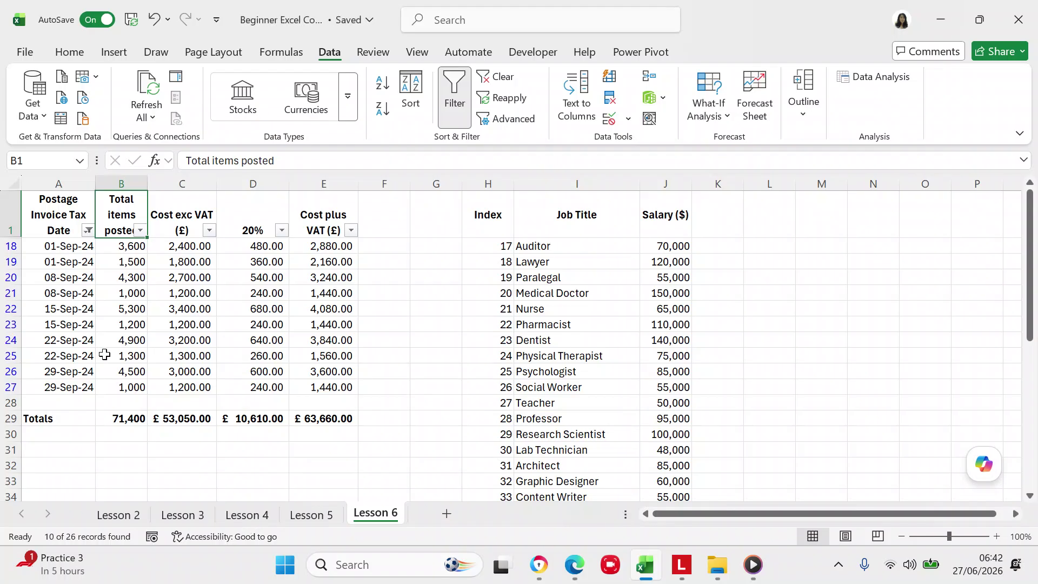
{"action": "left_click", "coordinate": [156, 20]}
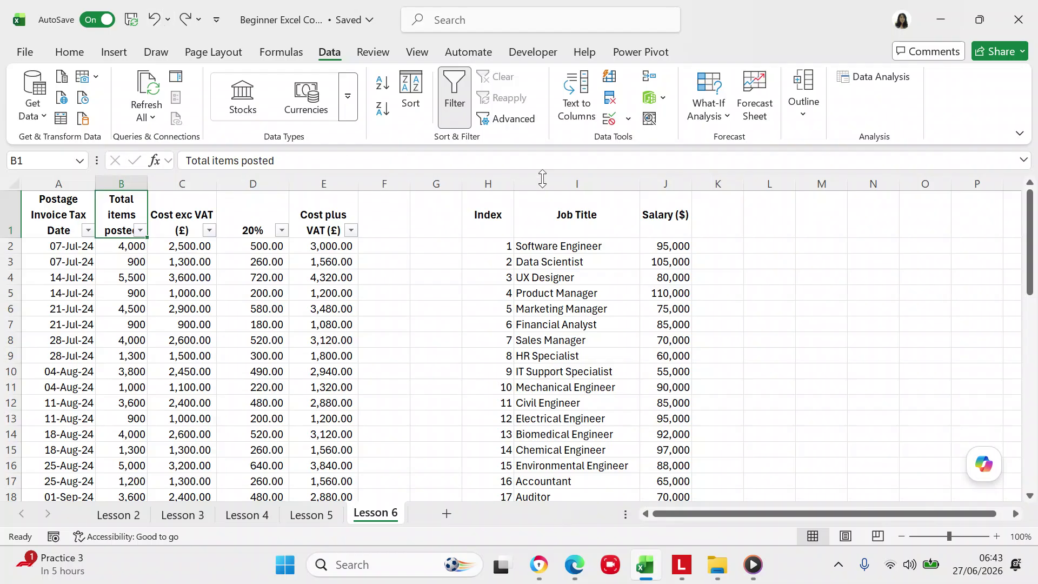
Step: Sort the job title and salary table by Job Title from A to Z
{"action": "left_click", "coordinate": [575, 248]}
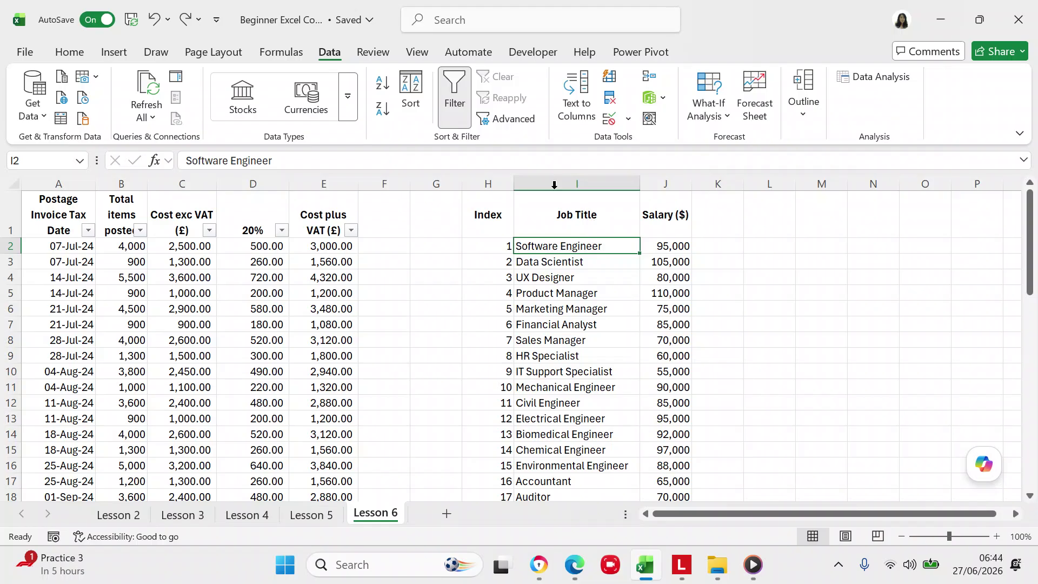
{"action": "left_click", "coordinate": [412, 86]}
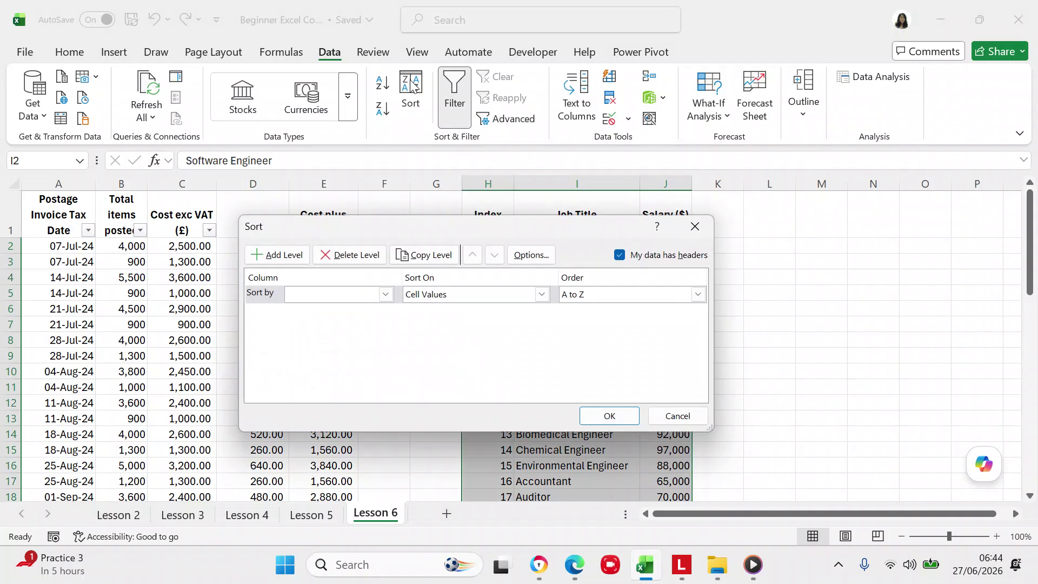
{"action": "left_click", "coordinate": [387, 295]}
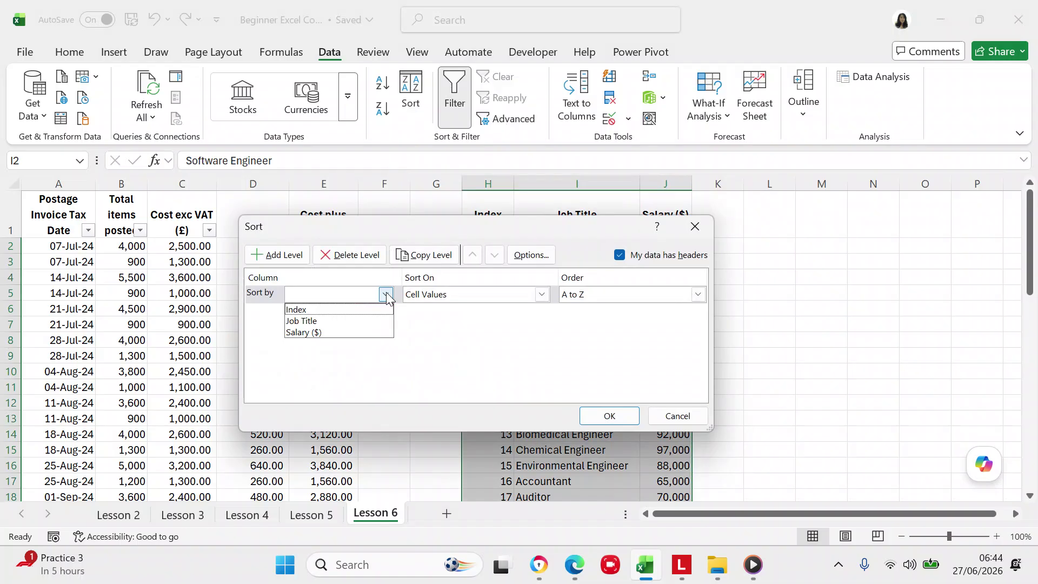
{"action": "left_click", "coordinate": [340, 320]}
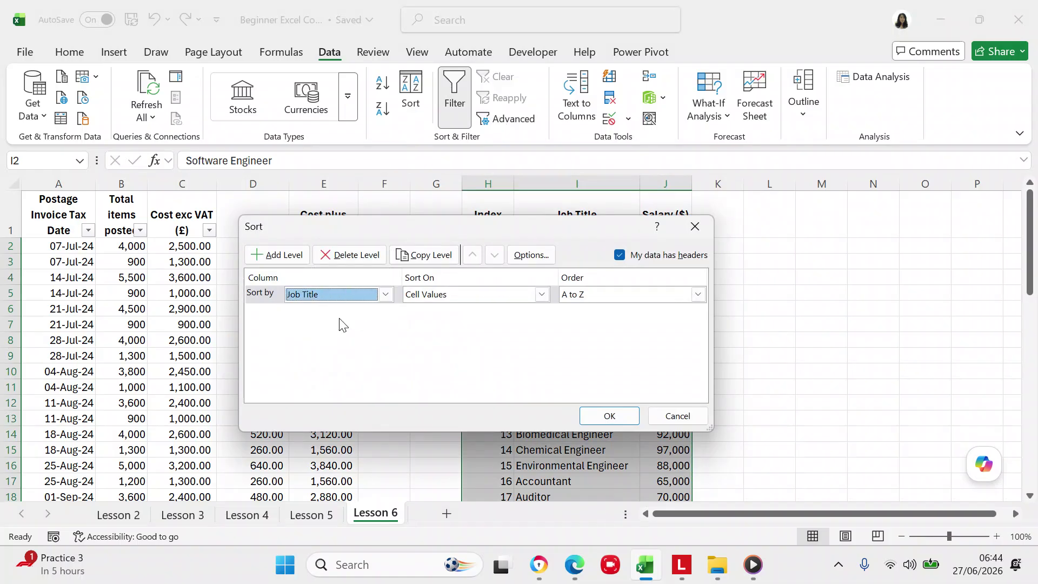
{"action": "left_click", "coordinate": [609, 416]}
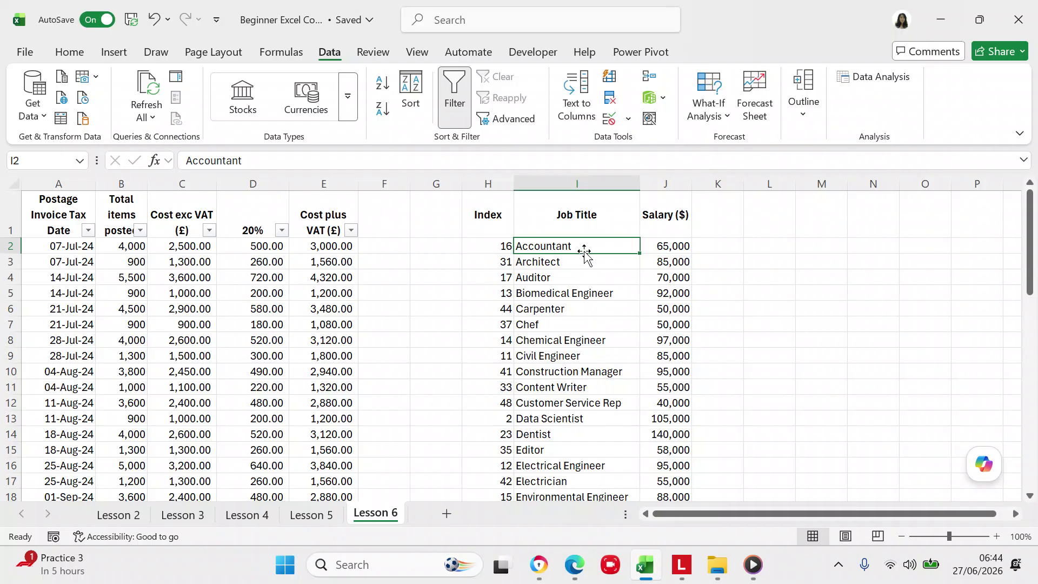
Step: Reverse the job title and salary table's sort so Job Title runs from Z to A
{"action": "left_click", "coordinate": [412, 113]}
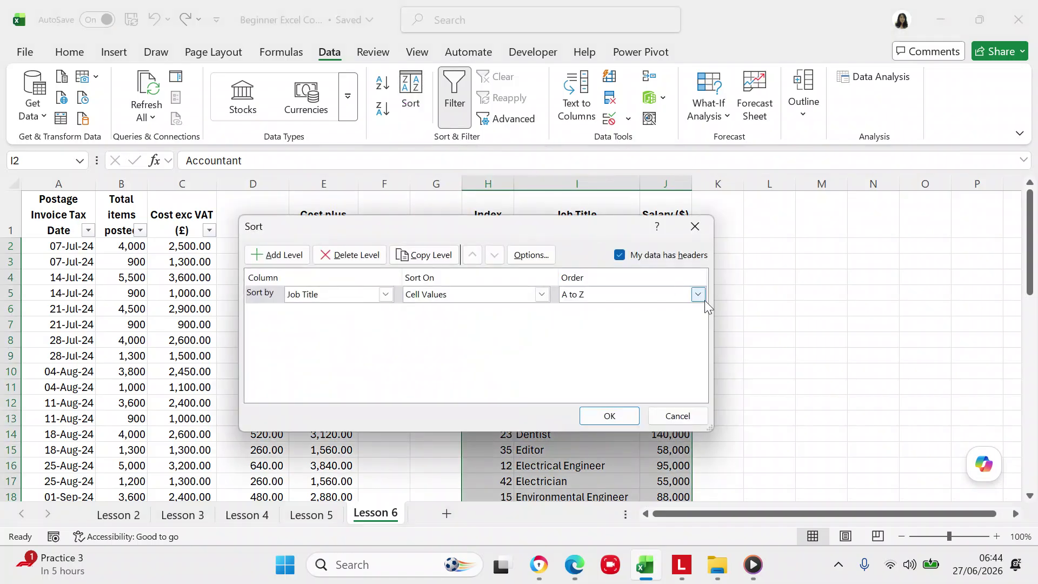
{"action": "left_click", "coordinate": [699, 294]}
{"action": "left_click", "coordinate": [603, 321]}
{"action": "left_click", "coordinate": [619, 418]}
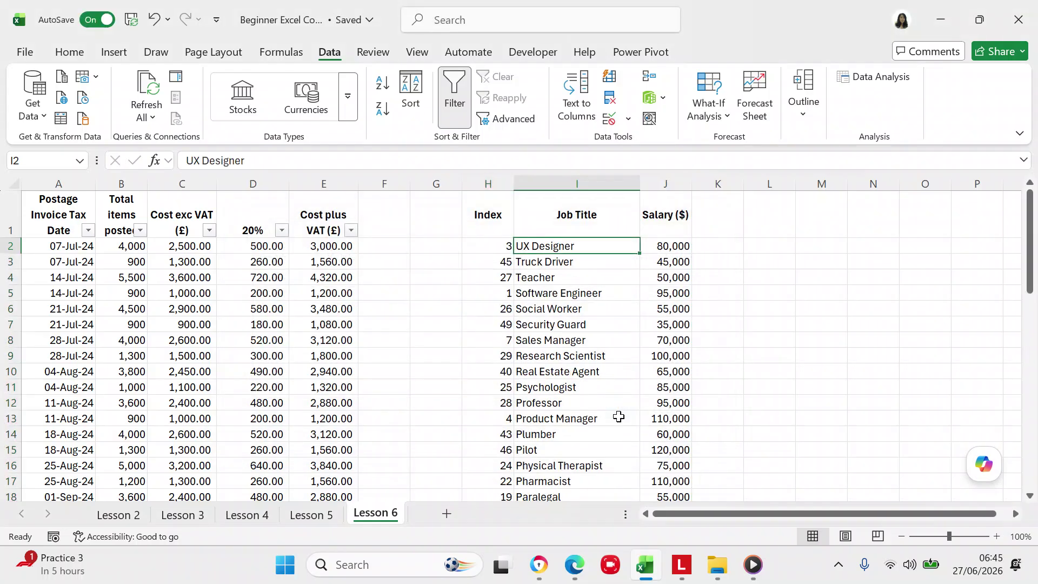
Step: Return the job title and salary table's Job Title sort to A to Z order
{"action": "left_click", "coordinate": [422, 128]}
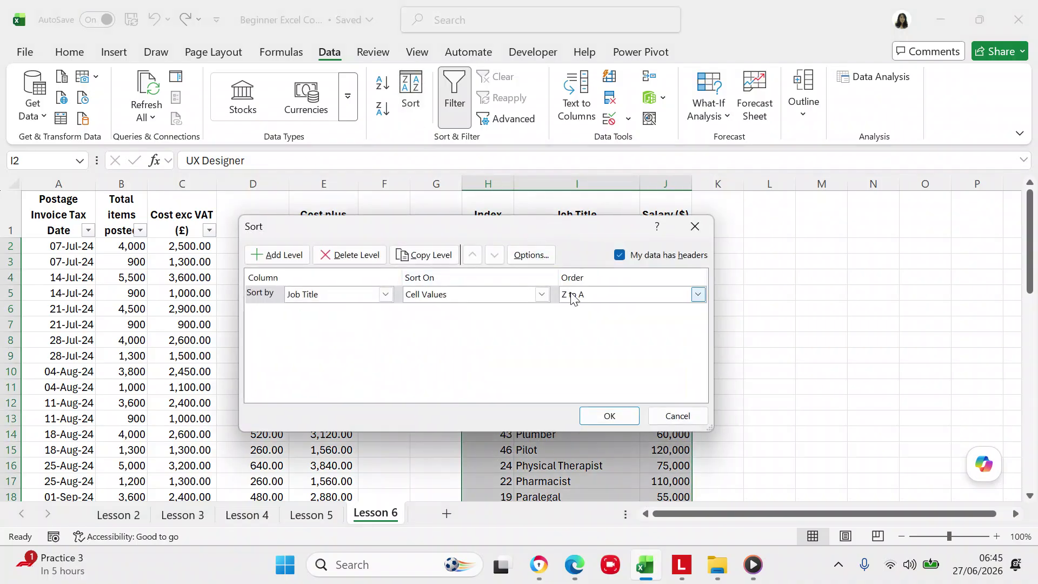
{"action": "left_click", "coordinate": [698, 295]}
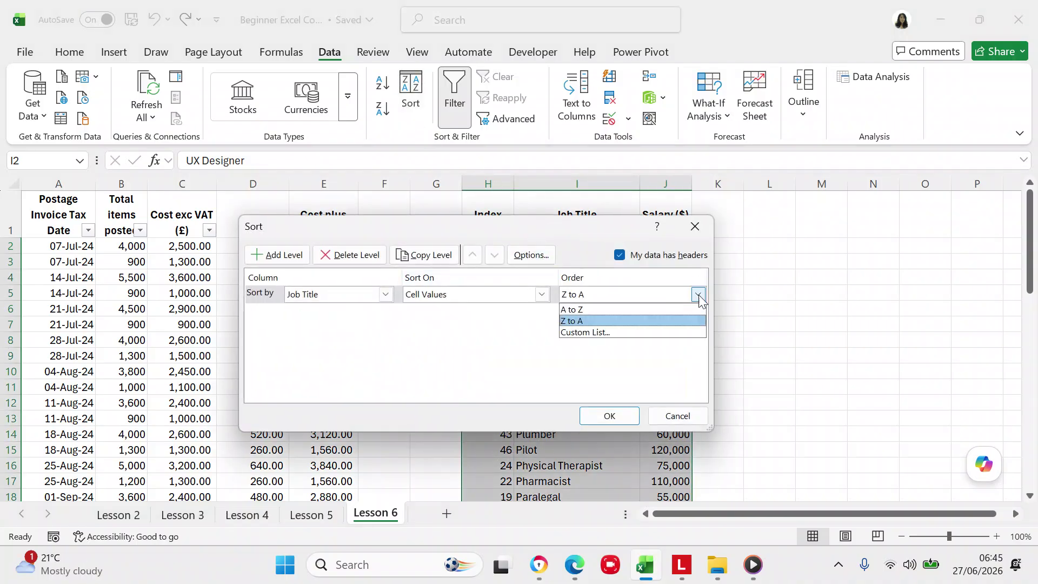
{"action": "left_click", "coordinate": [622, 311]}
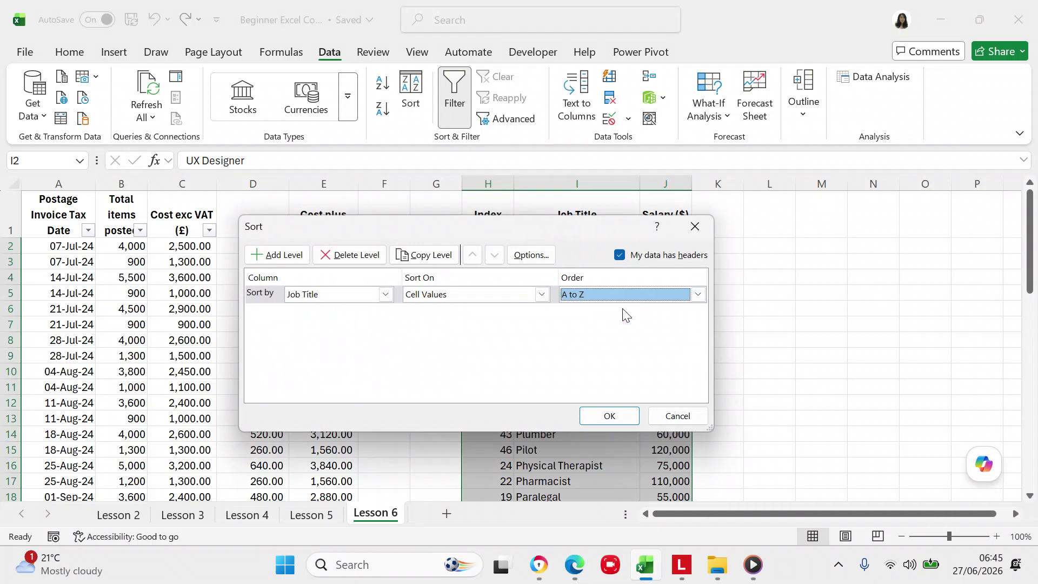
{"action": "left_click", "coordinate": [622, 419]}
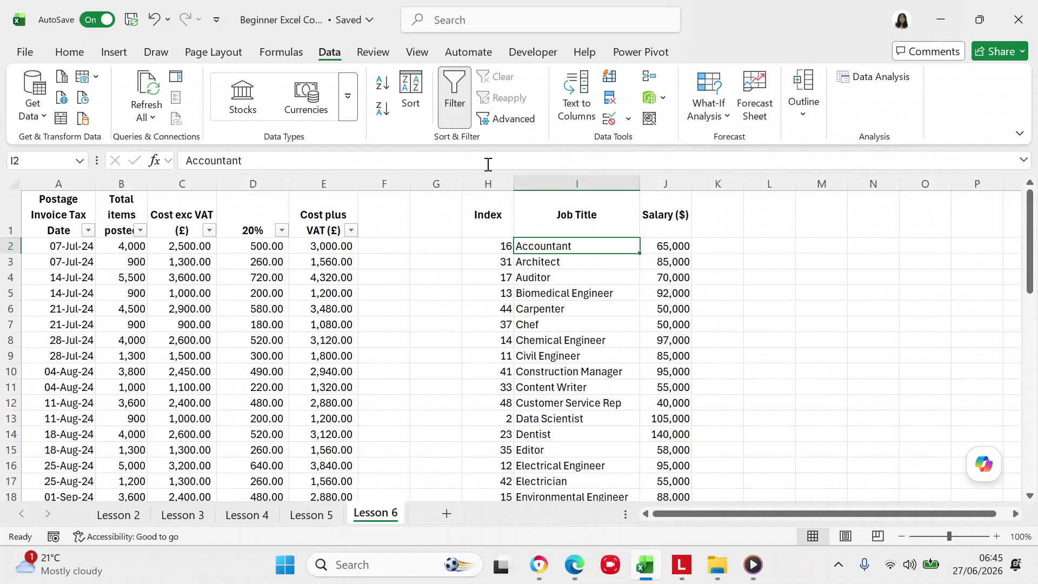
Step: Sort the job title and salary table by Salary ($) from largest to smallest, and review the list down to its last row
{"action": "left_click", "coordinate": [408, 103]}
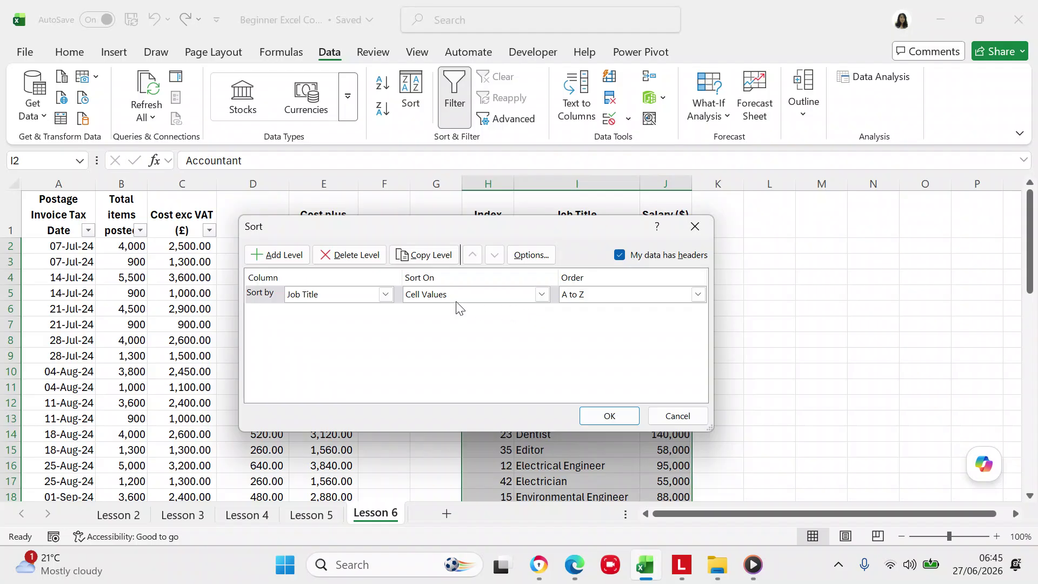
{"action": "left_click", "coordinate": [384, 295]}
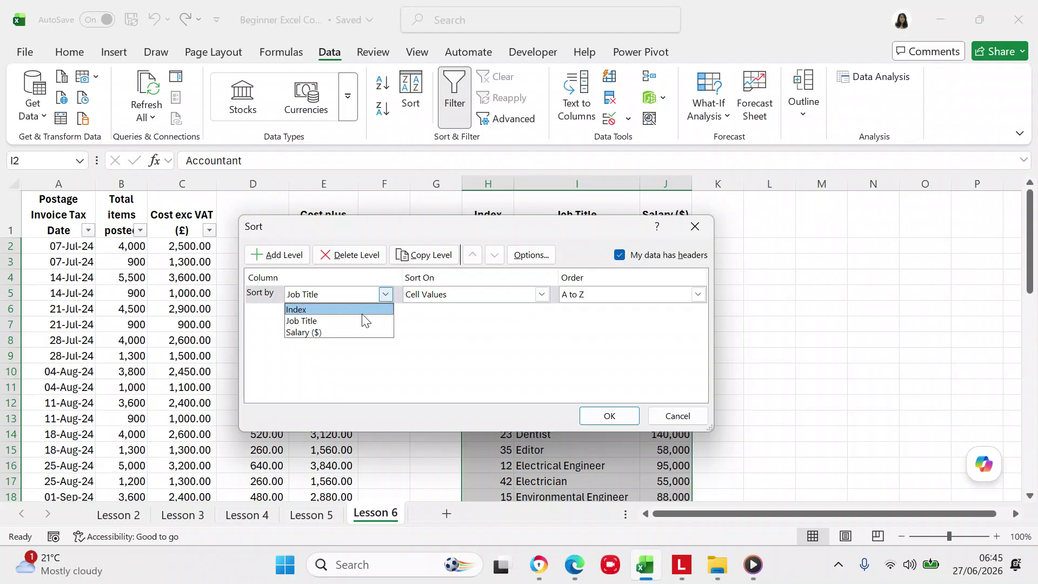
{"action": "left_click", "coordinate": [346, 333]}
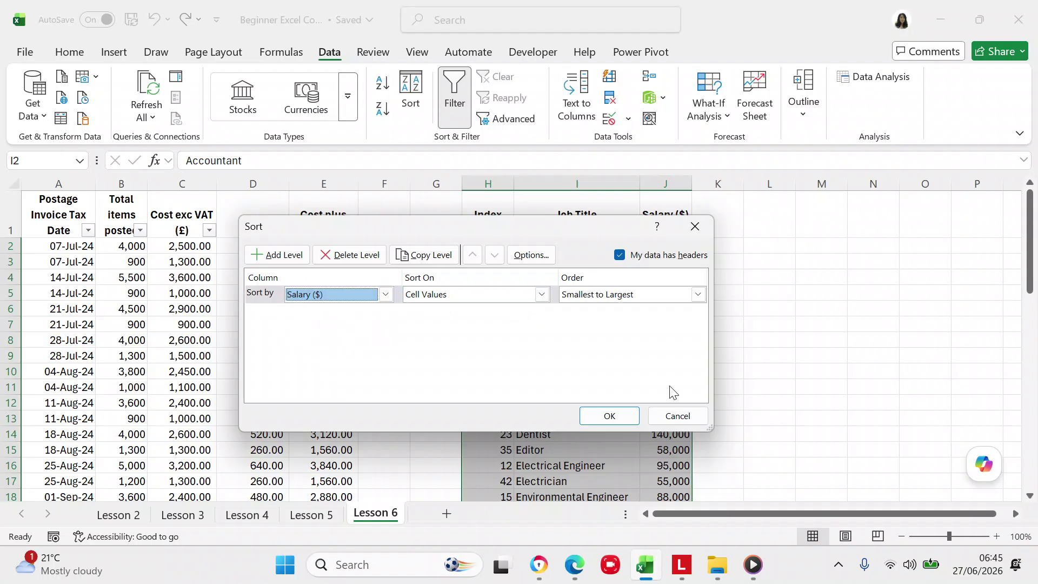
{"action": "left_click", "coordinate": [697, 294]}
{"action": "left_click", "coordinate": [614, 321]}
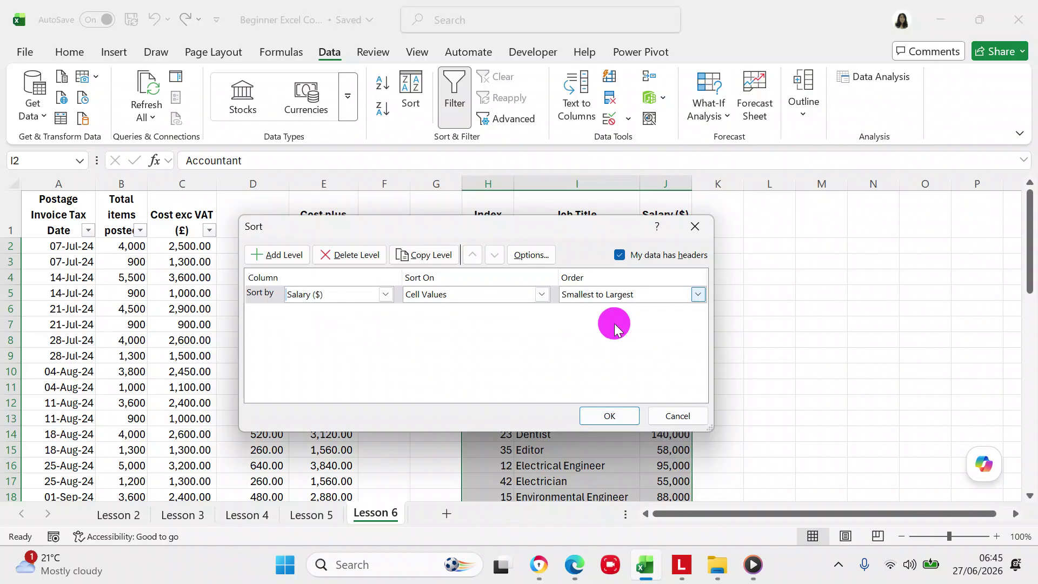
{"action": "left_click", "coordinate": [613, 416]}
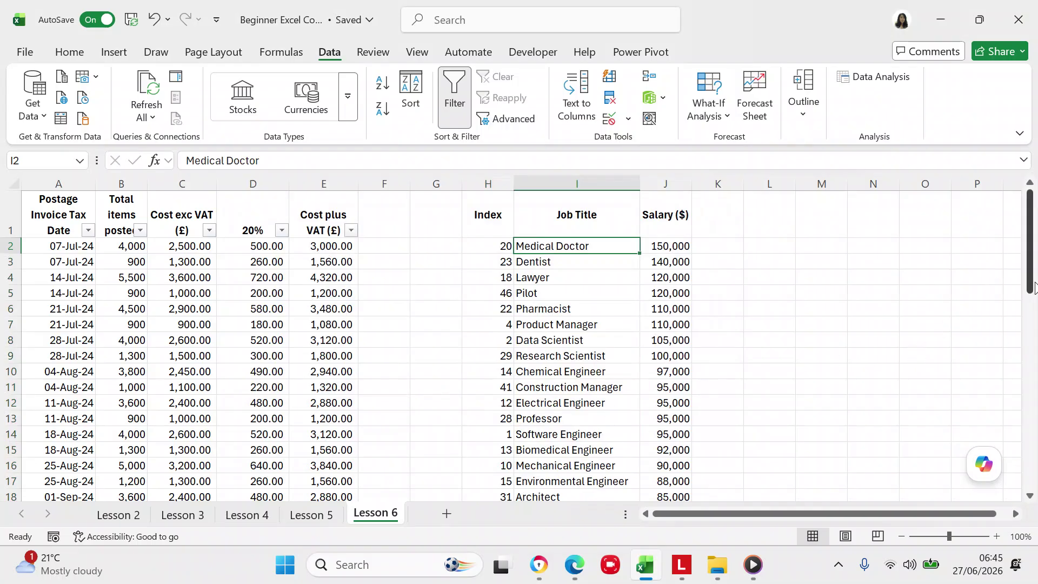
{"action": "left_click_drag", "start_coordinate": [1033, 287], "coordinate": [1013, 492]}
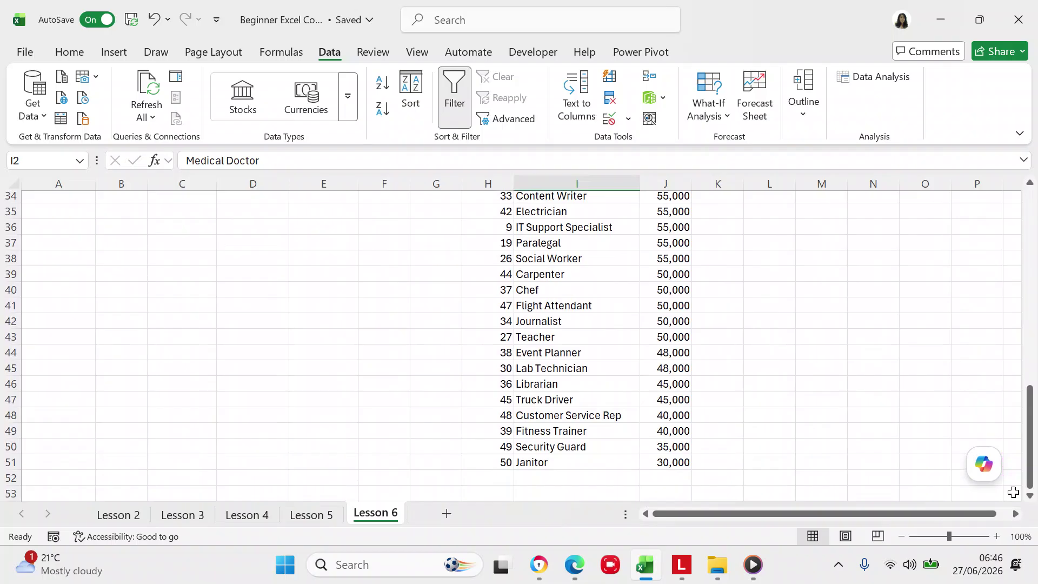
{"action": "left_click_drag", "start_coordinate": [1035, 480], "coordinate": [1005, 226]}
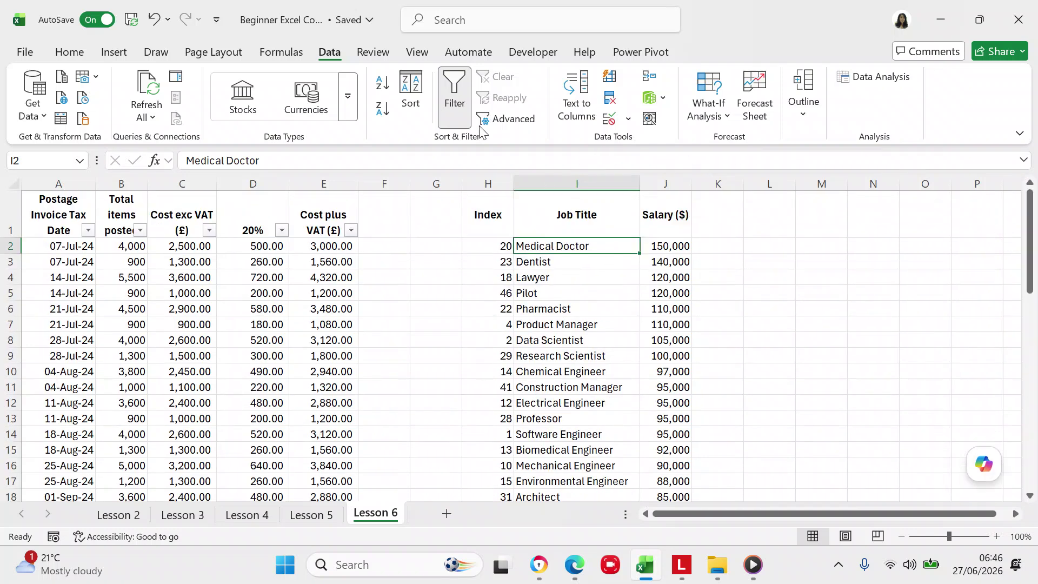
Step: Sort the job title and salary table by Index on cell values, from smallest to largest
{"action": "left_click", "coordinate": [415, 100]}
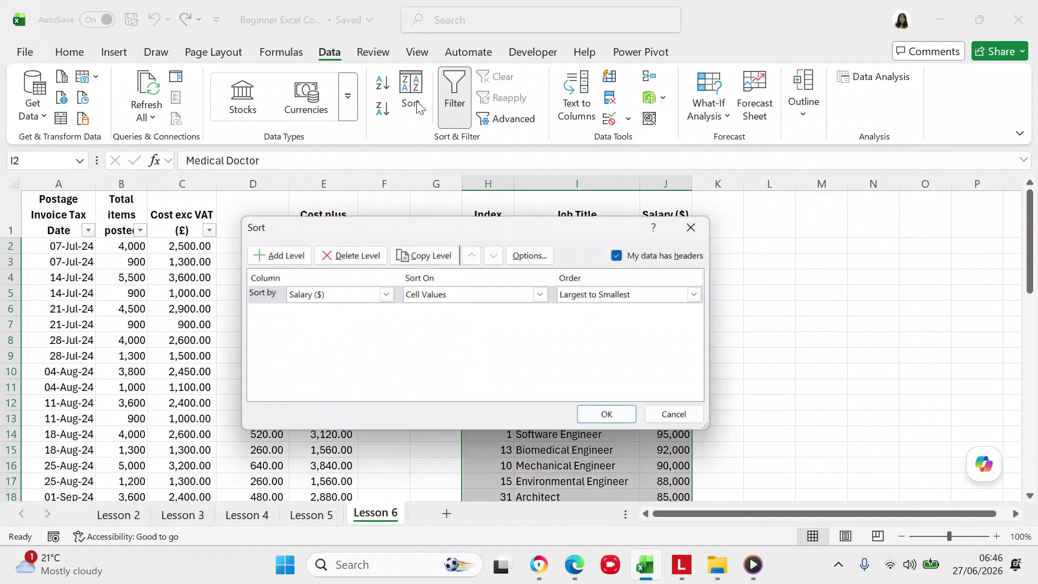
{"action": "left_click", "coordinate": [385, 294]}
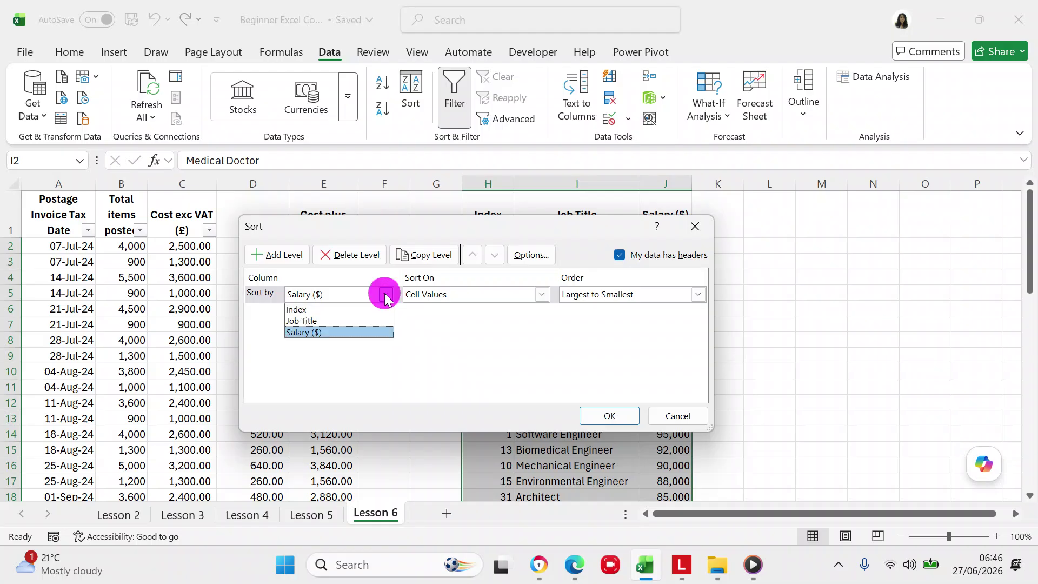
{"action": "left_click", "coordinate": [348, 306]}
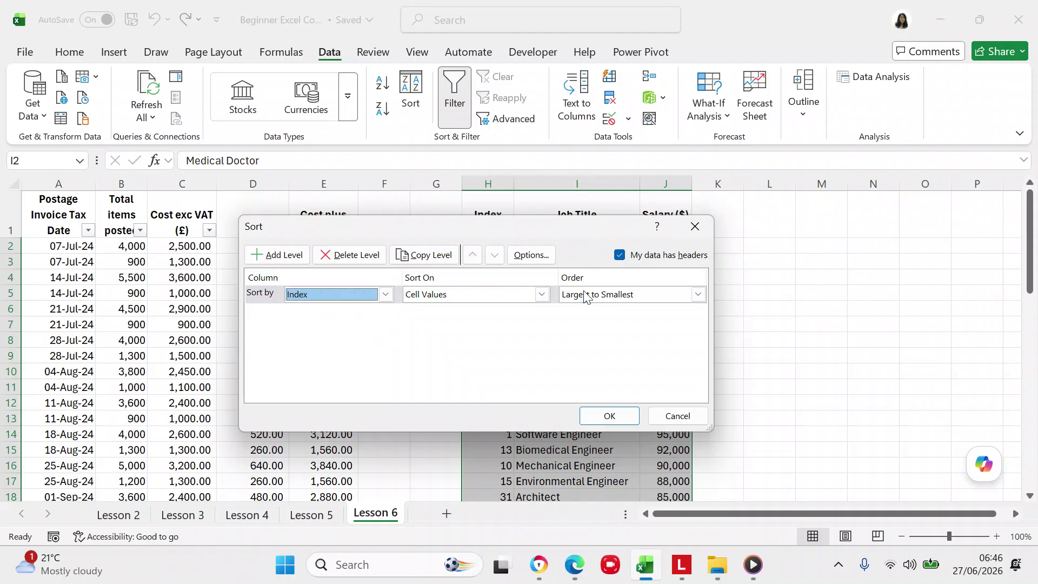
{"action": "left_click", "coordinate": [698, 295]}
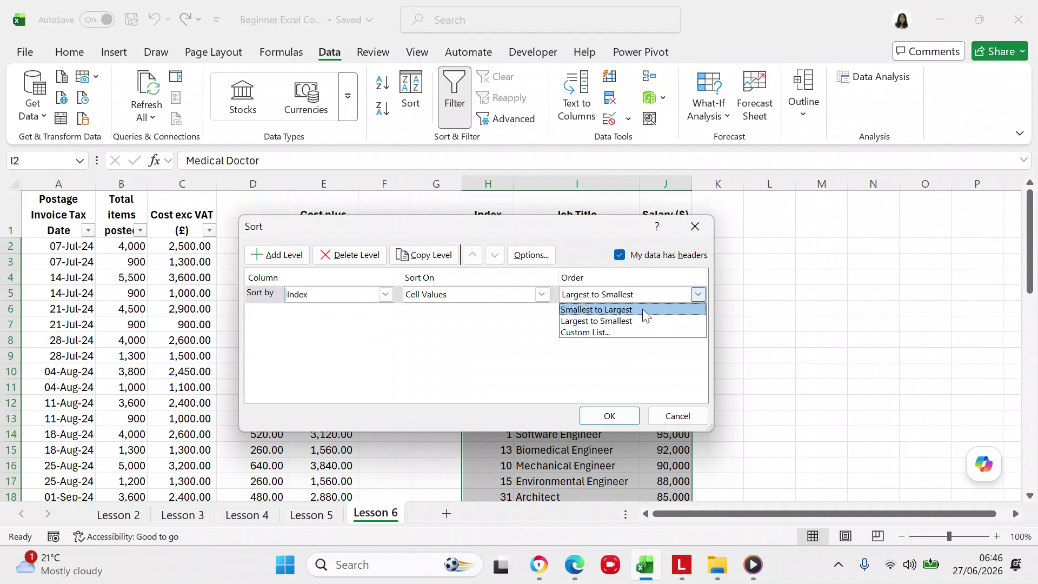
{"action": "left_click", "coordinate": [604, 309]}
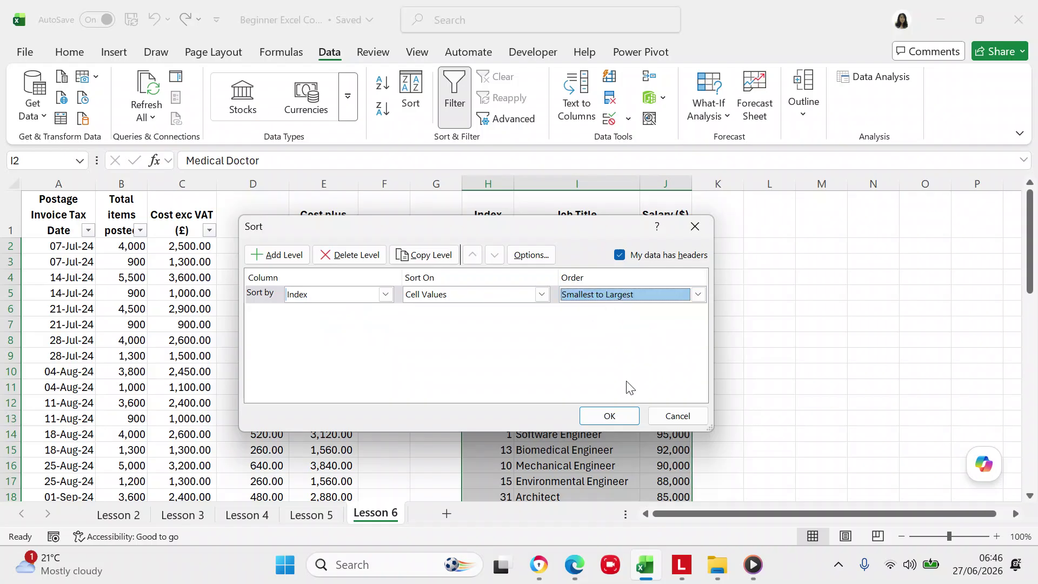
{"action": "left_click", "coordinate": [541, 295]}
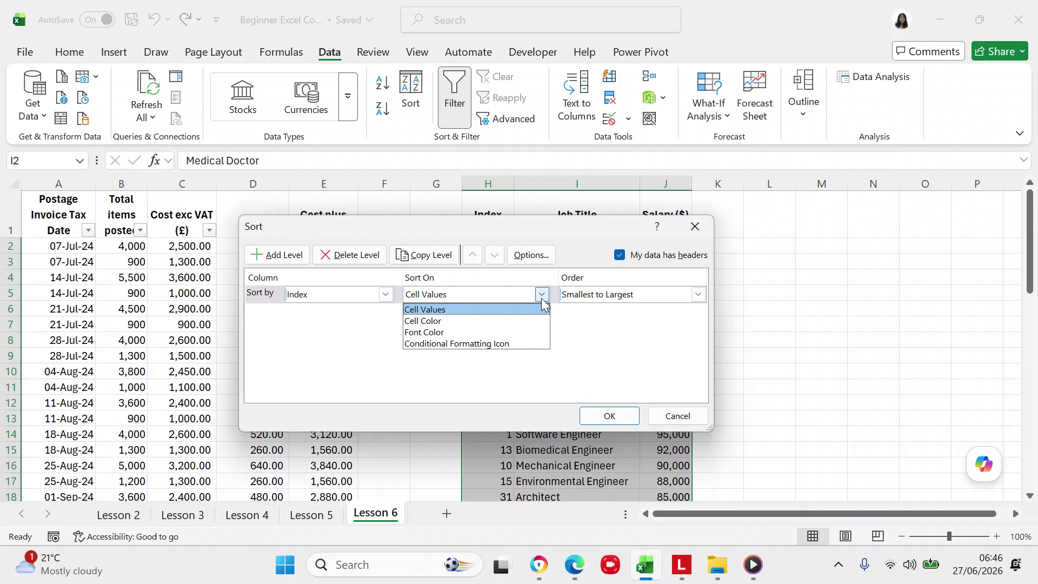
{"action": "left_click", "coordinate": [614, 416]}
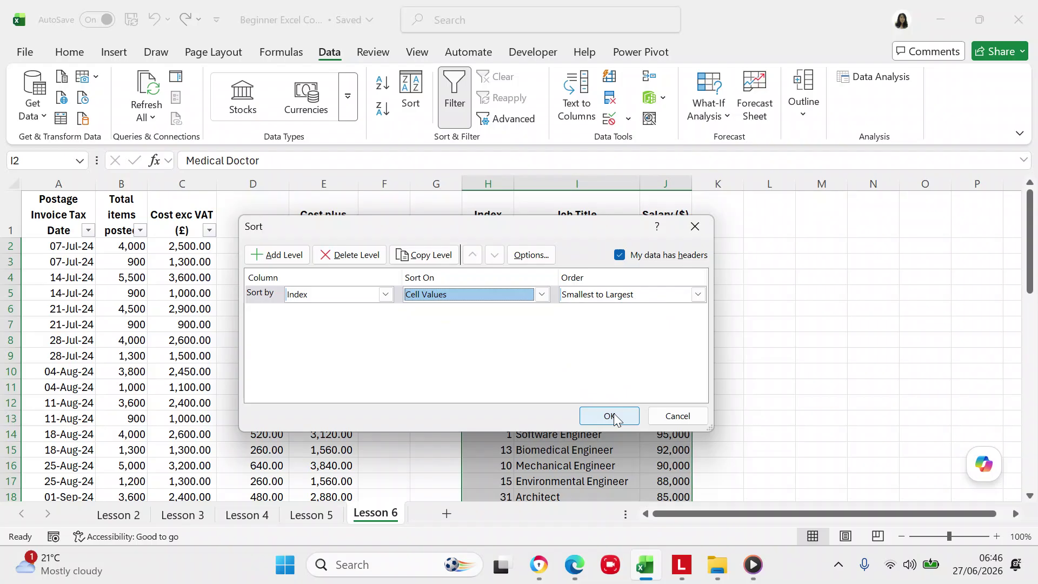
{"action": "left_click", "coordinate": [611, 416]}
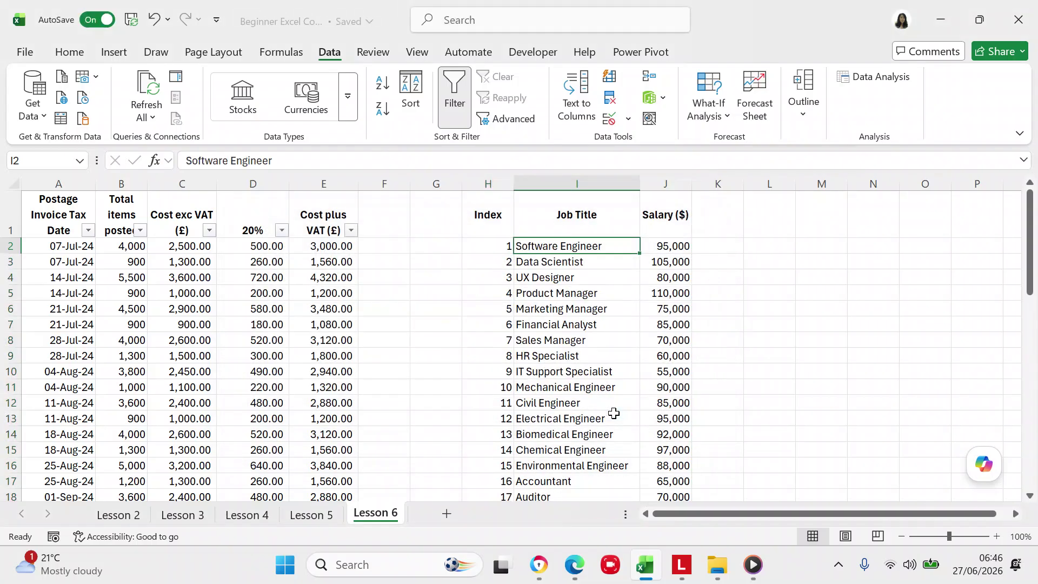
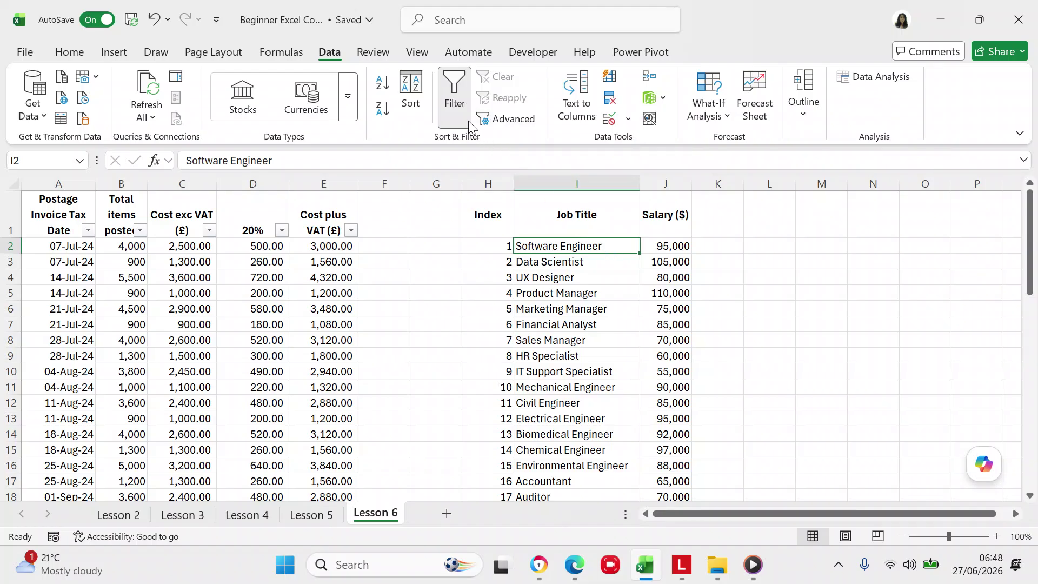
Step: Turn off filtering on the postage invoice table and turn it on for the job title and salary table
{"action": "left_click", "coordinate": [528, 212]}
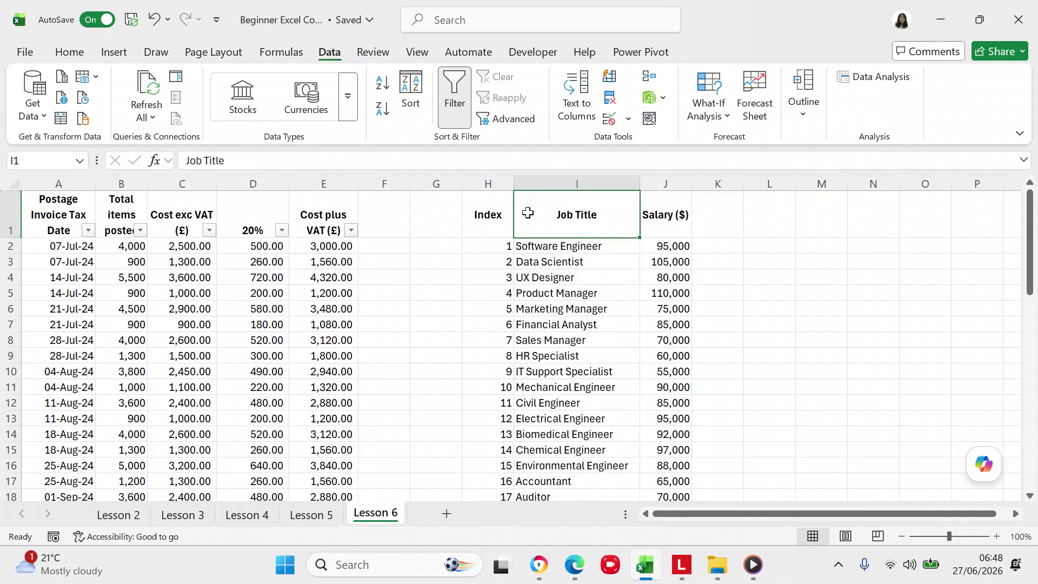
{"action": "left_click", "coordinate": [455, 118]}
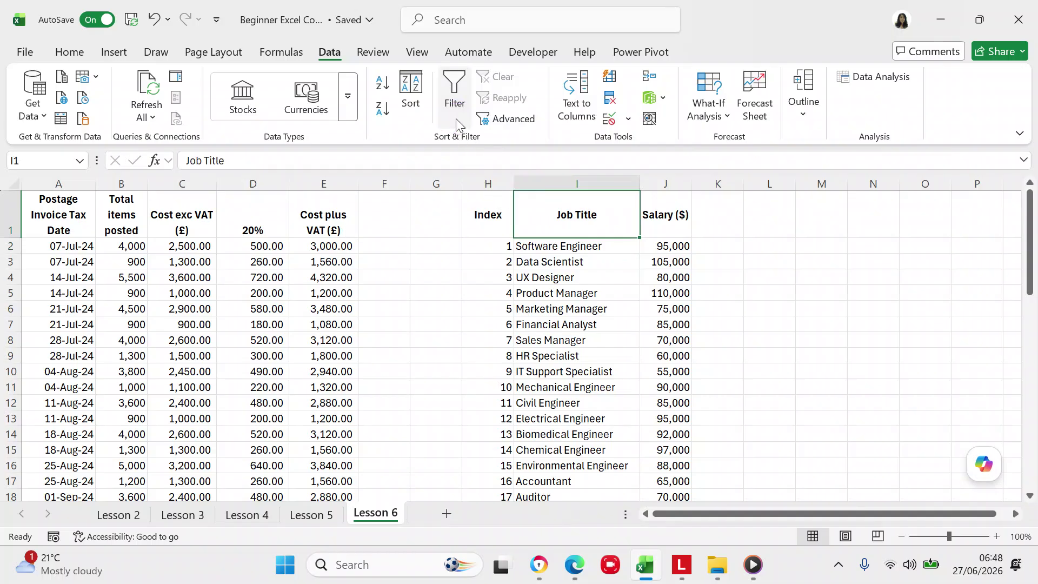
{"action": "left_click", "coordinate": [556, 246]}
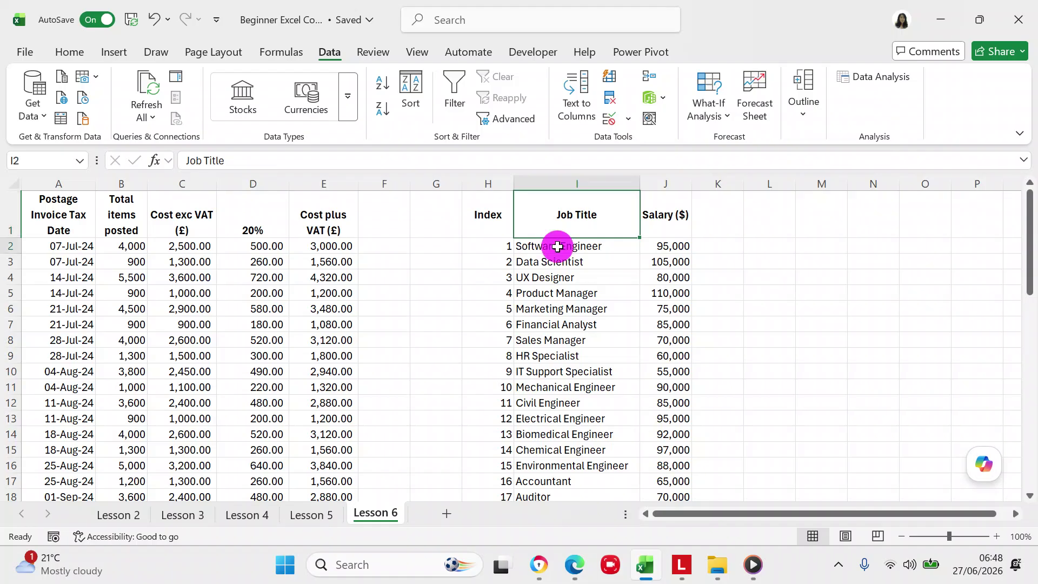
{"action": "left_click", "coordinate": [460, 93]}
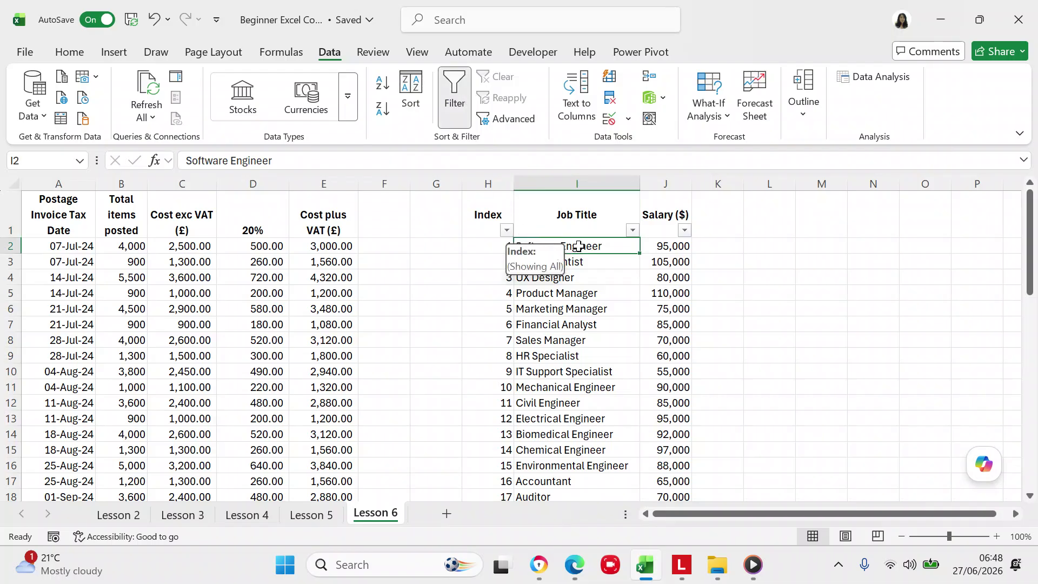
Step: Filter the job title and salary table to show only rows with a Salary ($) of 150,000
{"action": "left_click", "coordinate": [684, 231]}
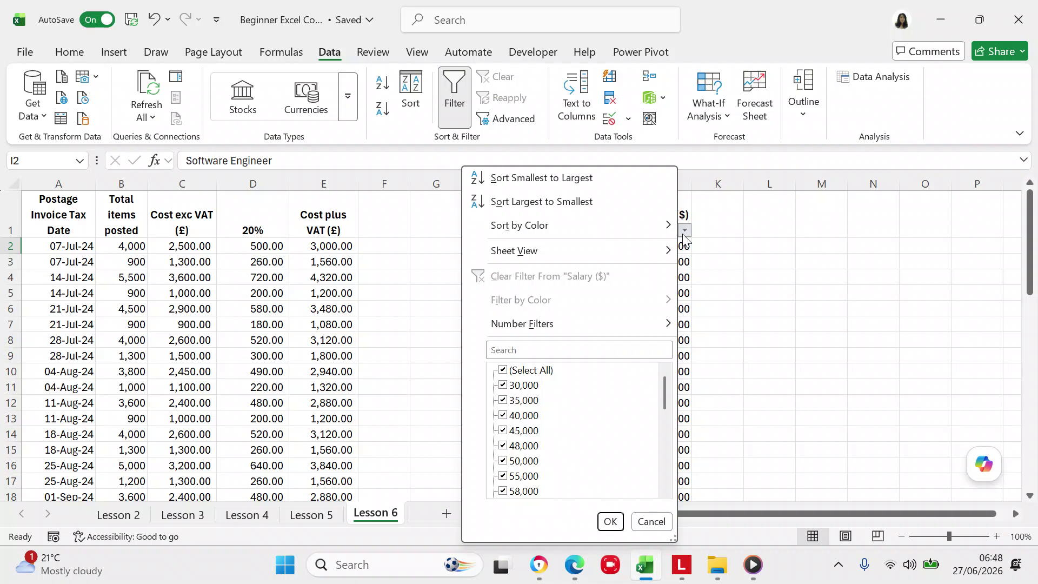
{"action": "left_click", "coordinate": [665, 403]}
{"action": "left_click_drag", "start_coordinate": [665, 402], "coordinate": [649, 502]}
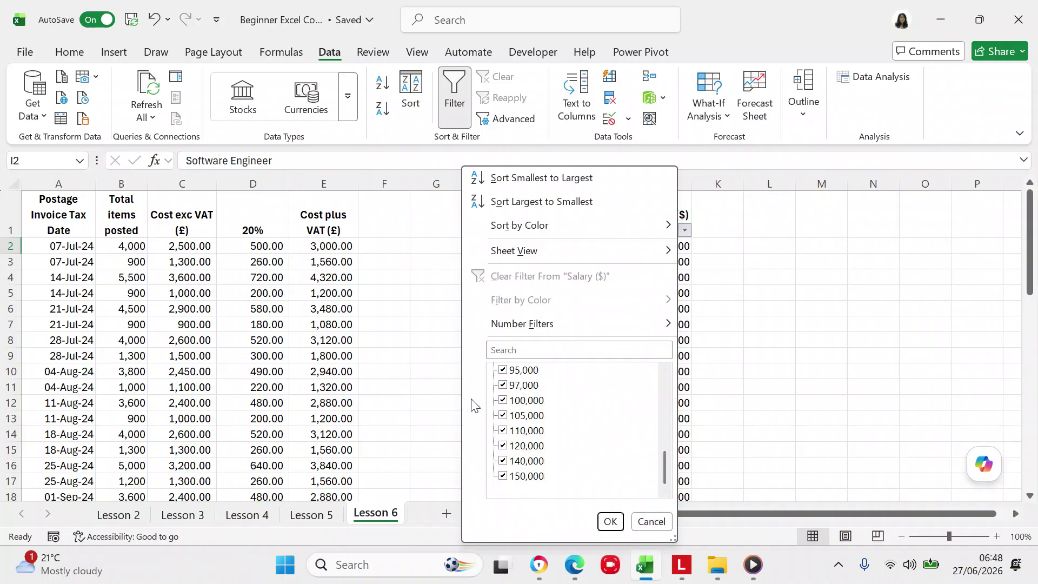
{"action": "left_click_drag", "start_coordinate": [667, 465], "coordinate": [660, 361]}
{"action": "left_click", "coordinate": [508, 371]}
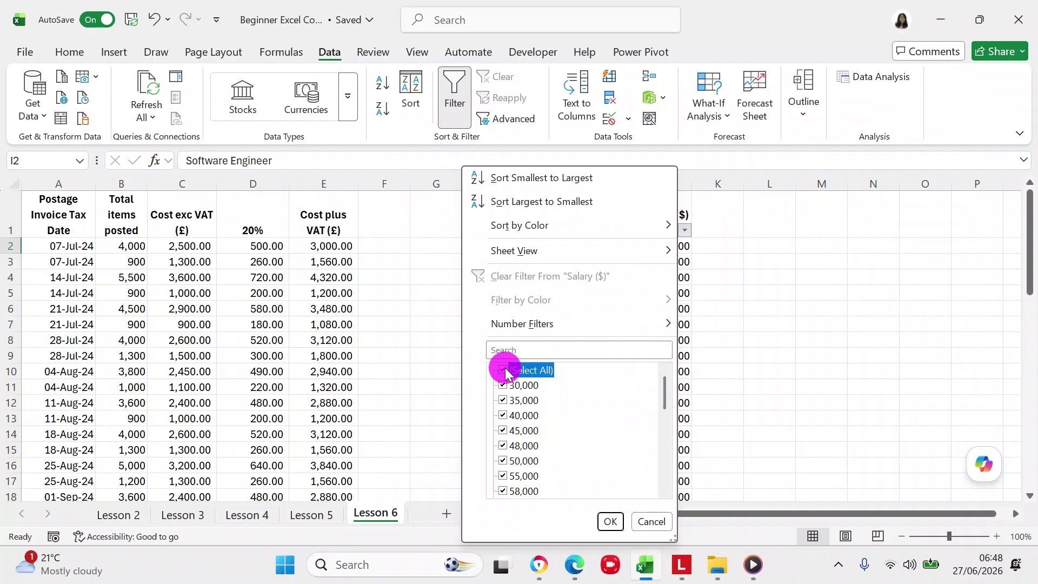
{"action": "left_click_drag", "start_coordinate": [659, 390], "coordinate": [664, 497]}
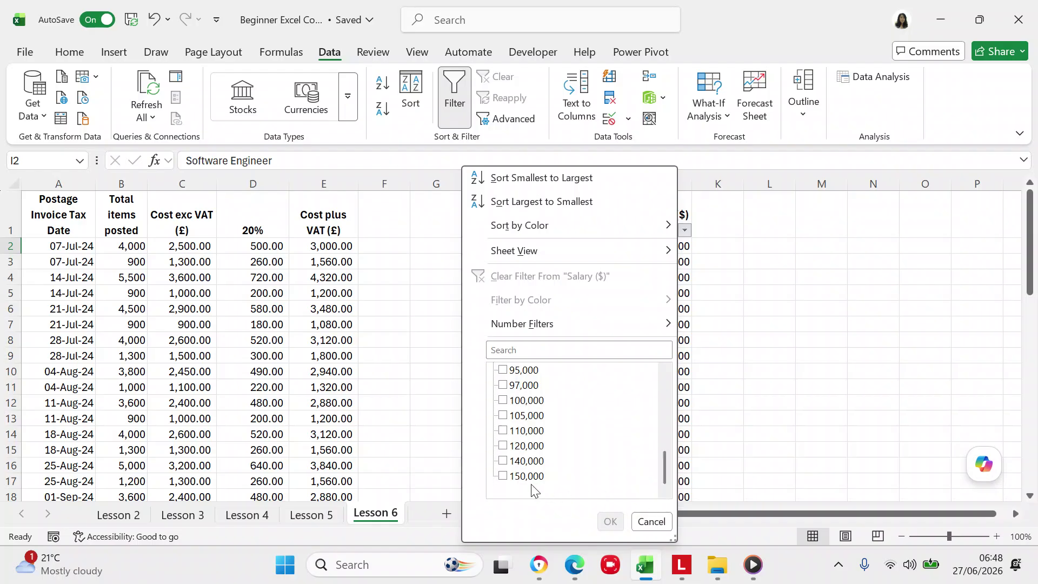
{"action": "left_click", "coordinate": [504, 476]}
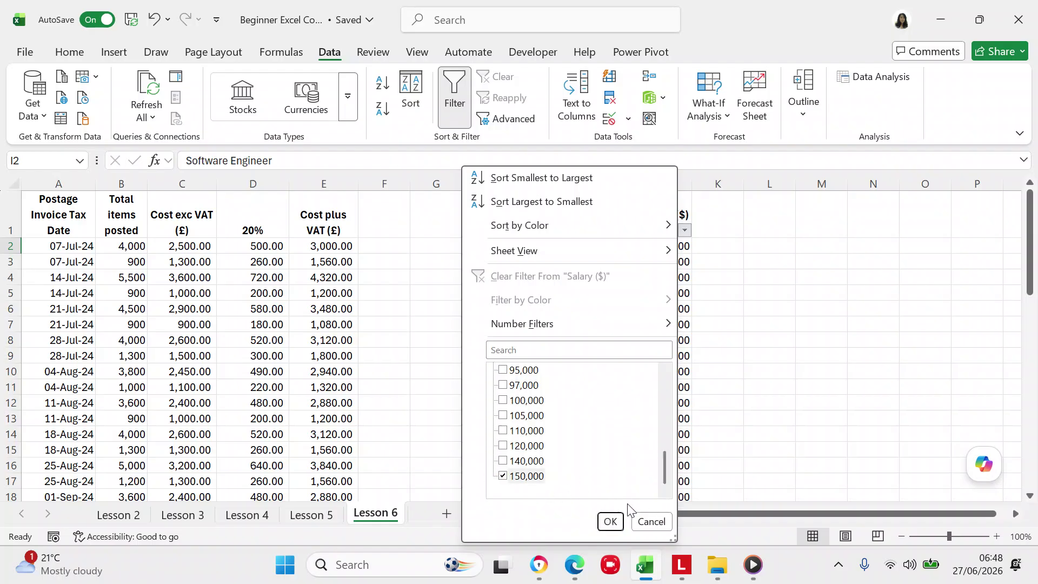
{"action": "left_click", "coordinate": [611, 521]}
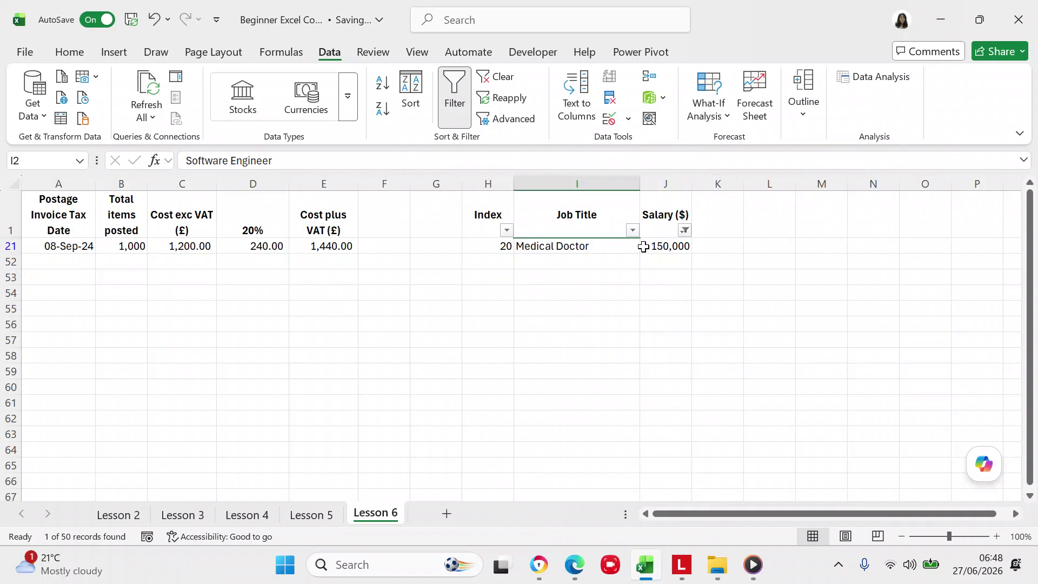
Step: Change the Salary ($) filter to show only the 100,000 salary instead of 150,000
{"action": "mouse_move", "coordinate": [684, 236]}
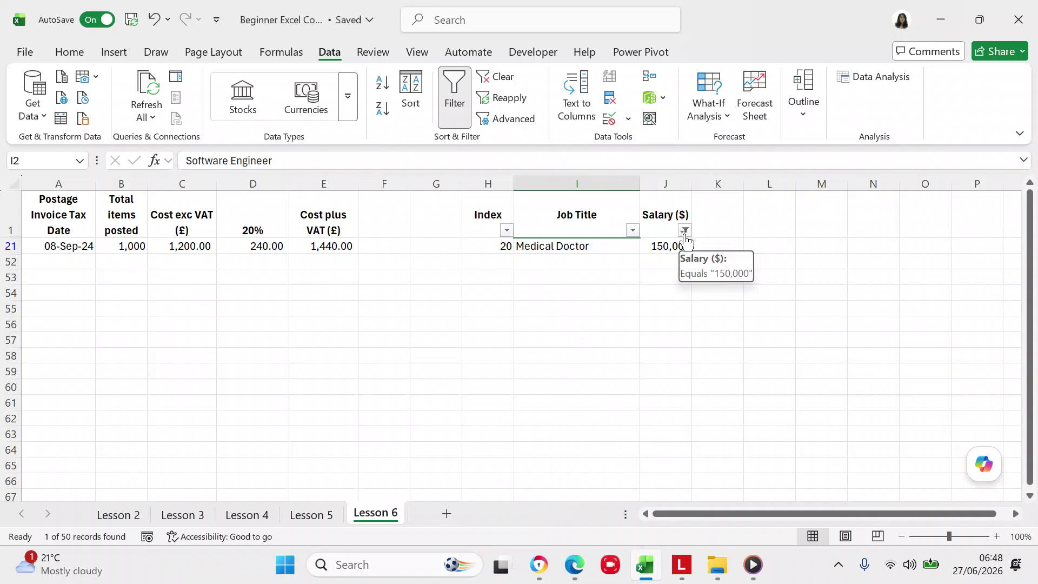
{"action": "left_click", "coordinate": [684, 231]}
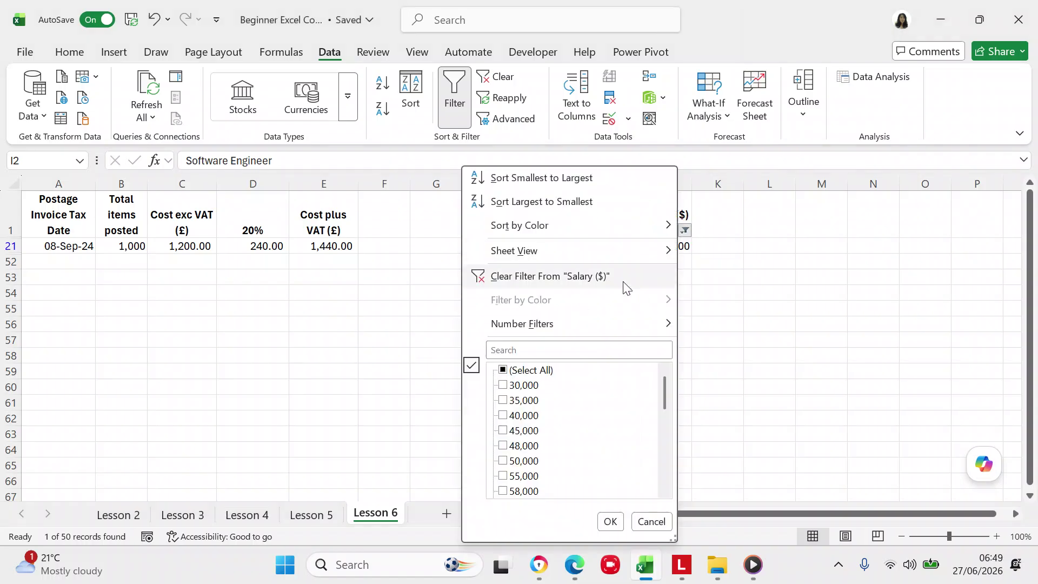
{"action": "left_click_drag", "start_coordinate": [665, 403], "coordinate": [656, 503]}
{"action": "left_click", "coordinate": [504, 478]}
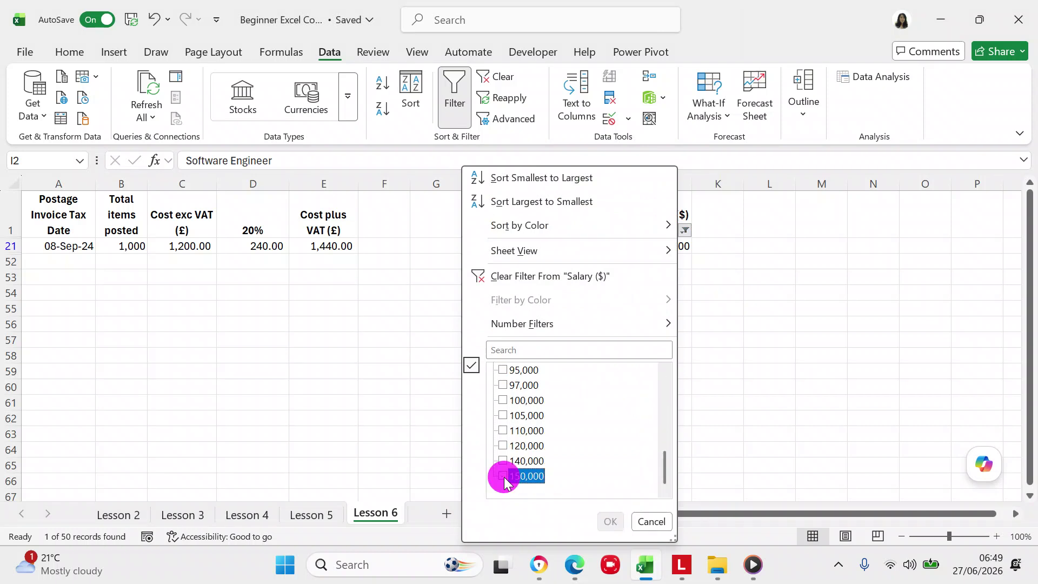
{"action": "left_click", "coordinate": [504, 402]}
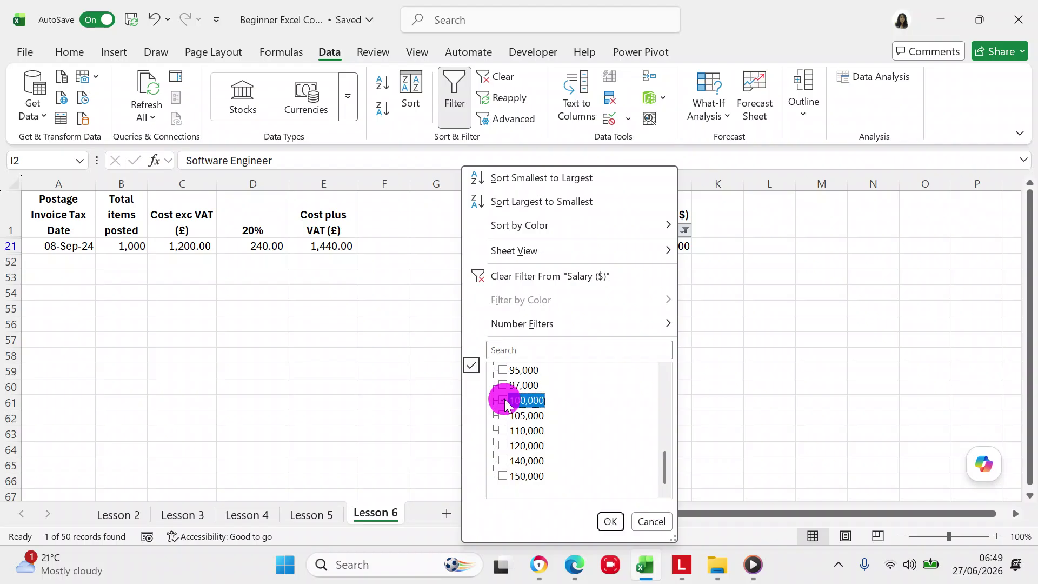
{"action": "left_click", "coordinate": [621, 522]}
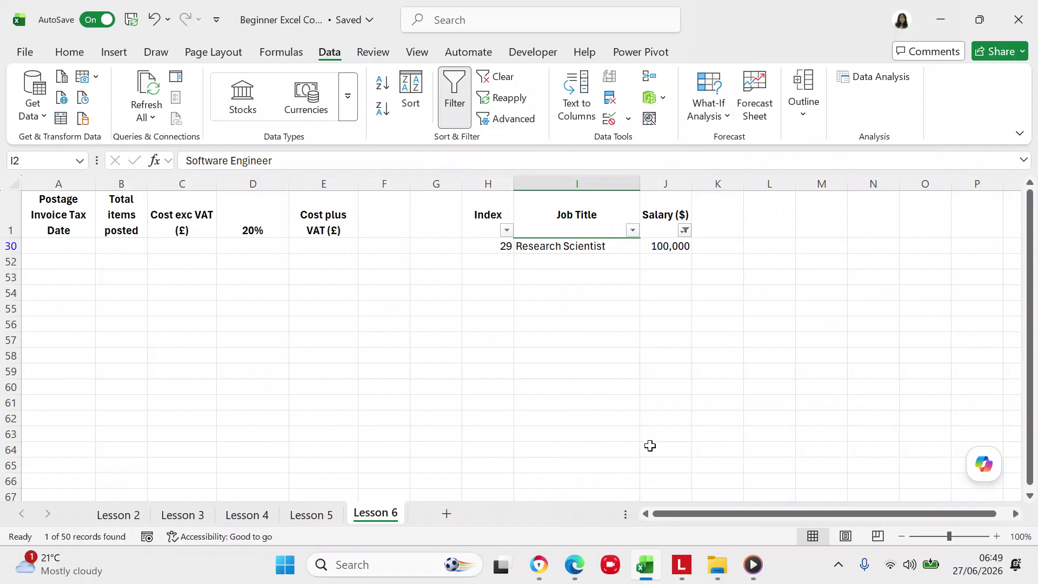
Step: Select all Salary ($) values again to show every row, and turn off filtering on the job title and salary table
{"action": "left_click", "coordinate": [685, 230]}
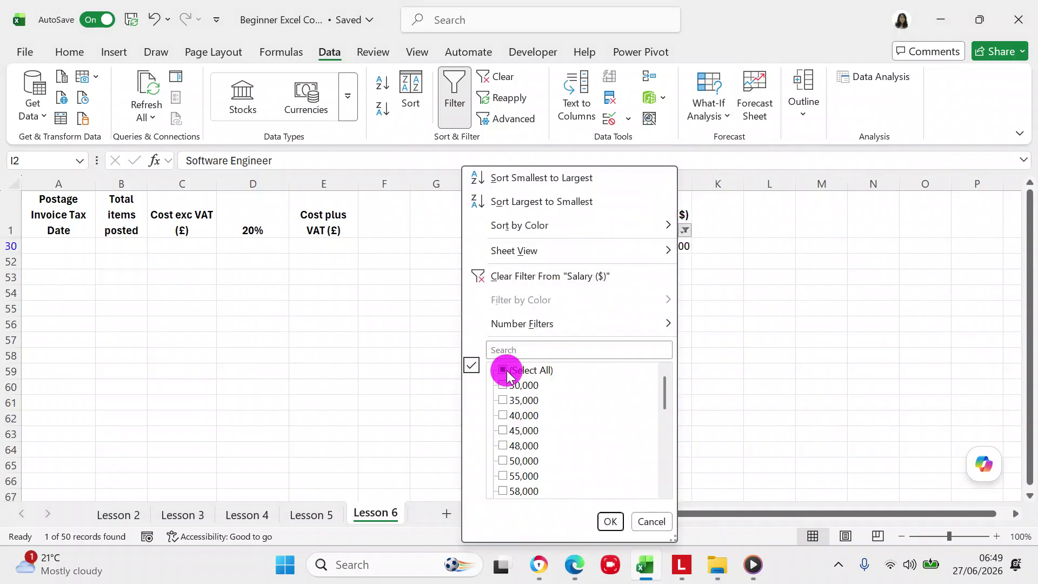
{"action": "left_click", "coordinate": [505, 370]}
{"action": "left_click", "coordinate": [604, 519]}
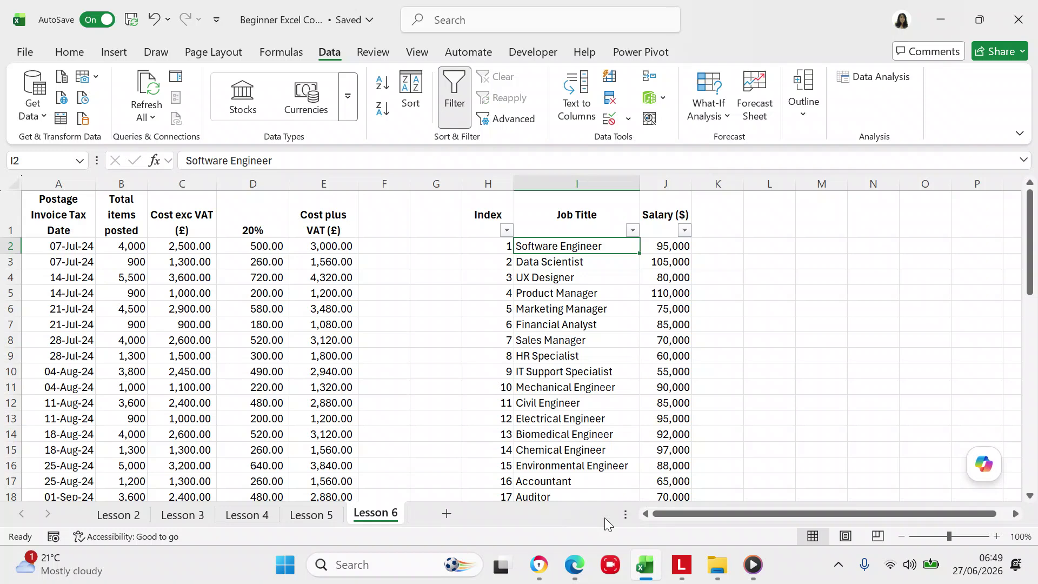
{"action": "left_click", "coordinate": [453, 93]}
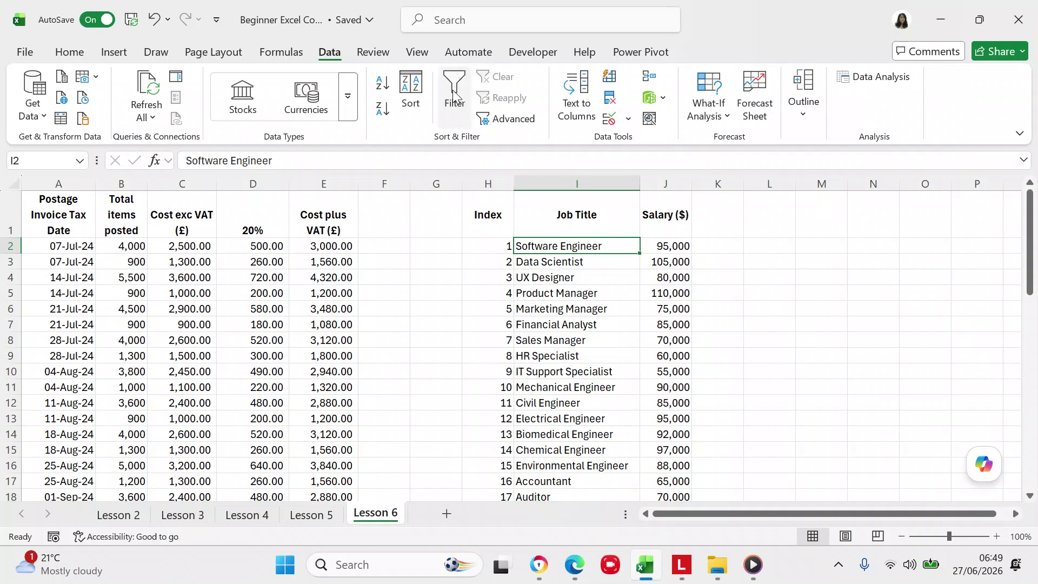